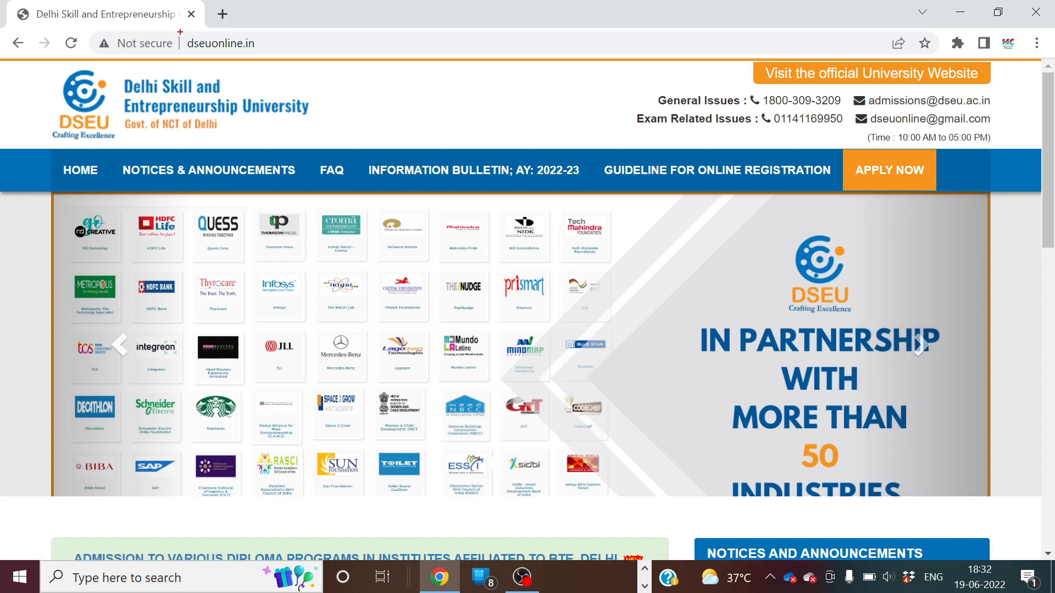
# - Open the DSEU online application portal in a new tab via APPLY NOW
pyautogui.moveTo(180, 31); pyautogui.dragTo(276, 72)
pyautogui.press('Escape')
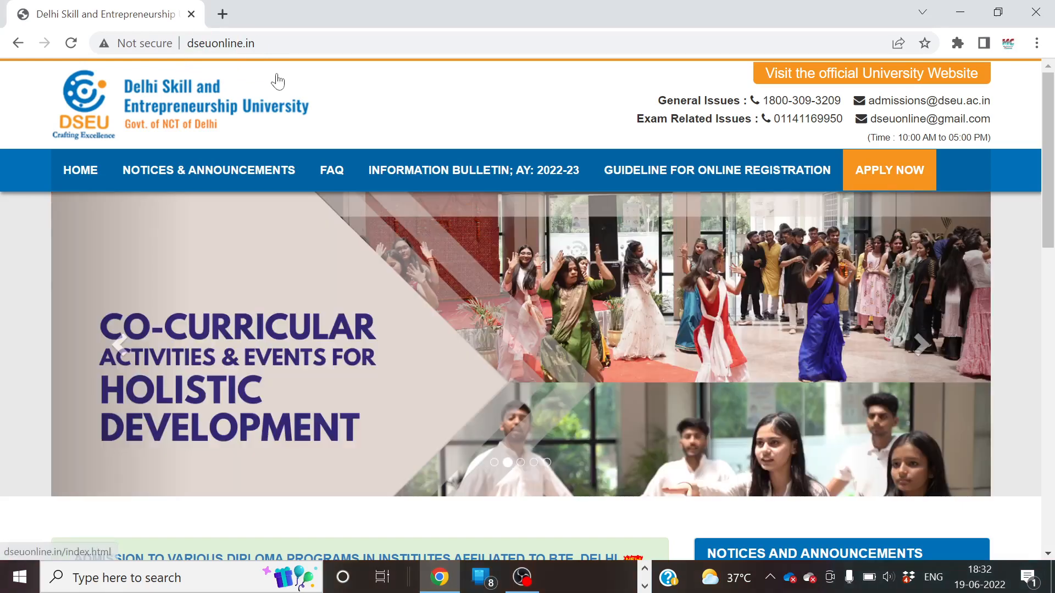
pyautogui.click(875, 179)
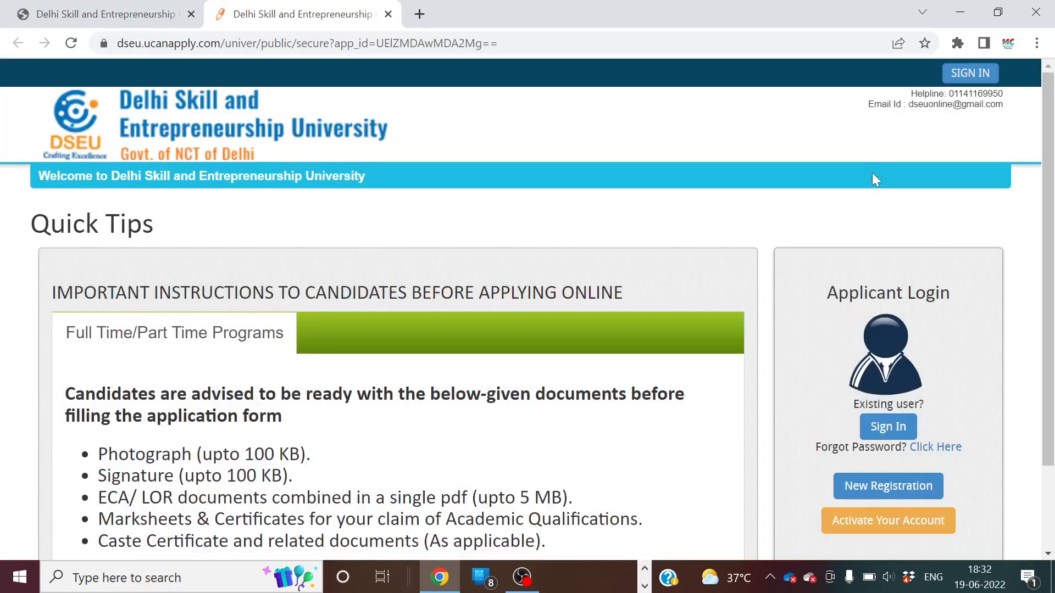
# - Review the required documents: photograph, signature, ECA/LOR documents and caste certificate
pyautogui.moveTo(1054, 184); pyautogui.dragTo(1054, 255)
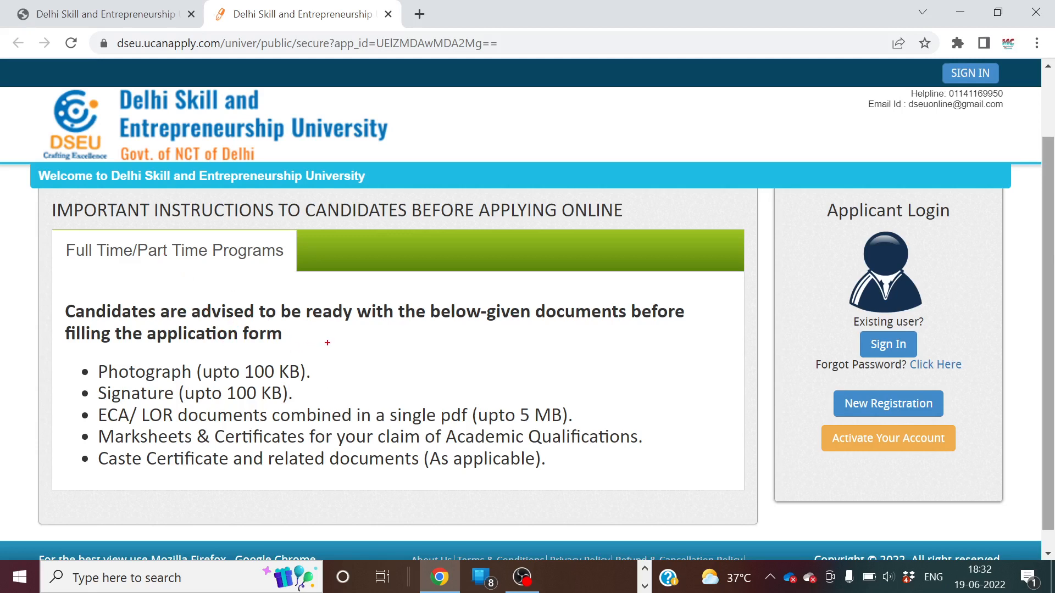
pyautogui.moveTo(336, 336); pyautogui.dragTo(500, 340)
pyautogui.moveTo(323, 374); pyautogui.dragTo(343, 356)
pyautogui.moveTo(315, 396); pyautogui.dragTo(335, 371)
pyautogui.moveTo(583, 422); pyautogui.dragTo(606, 392)
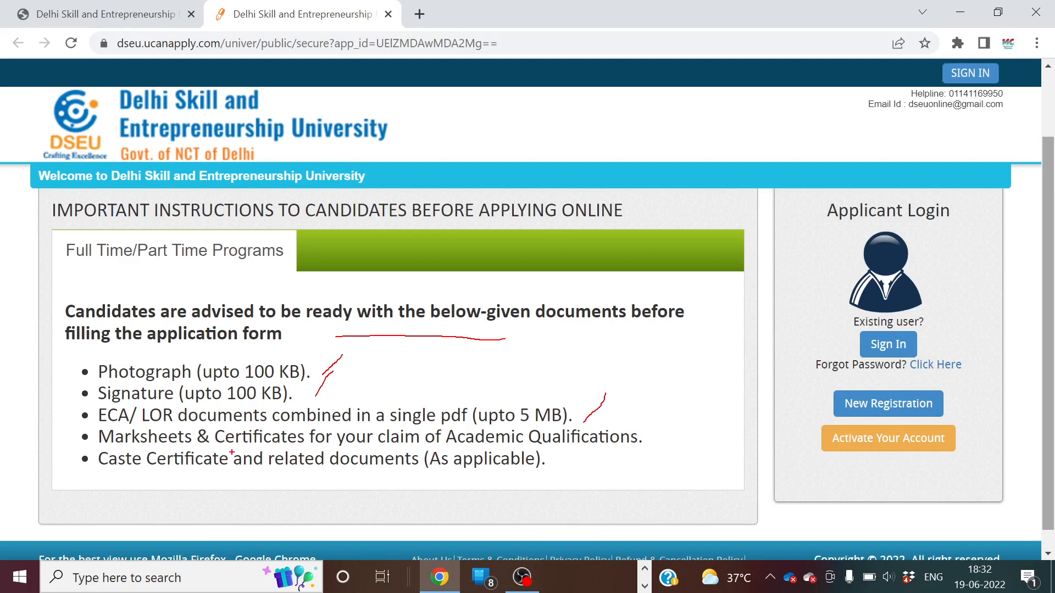
pyautogui.moveTo(219, 470); pyautogui.dragTo(532, 478)
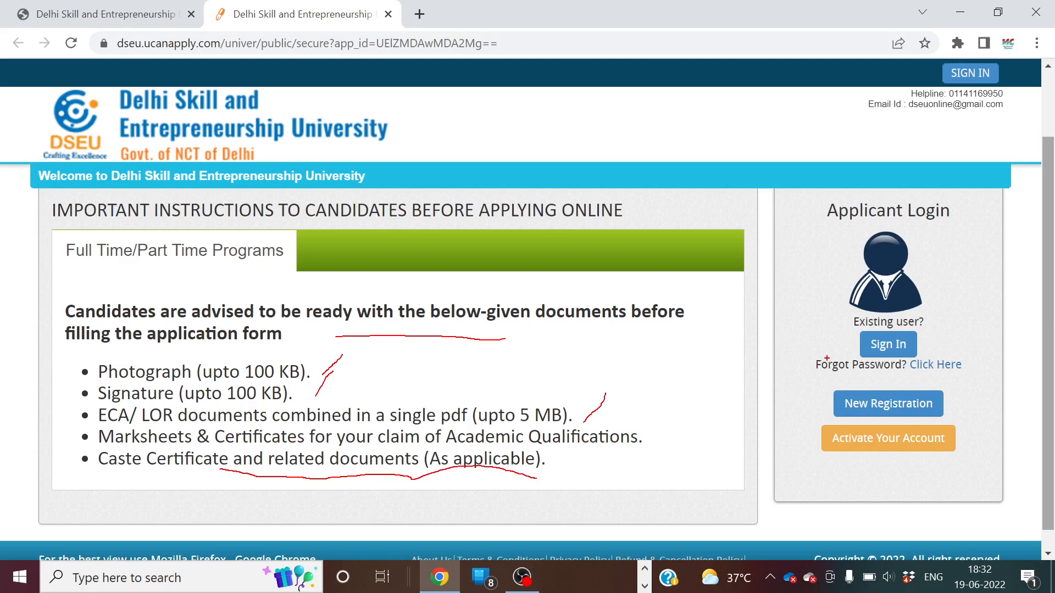
# - Review the sign-in, account activation and New Registration options, then start a New Registration
pyautogui.moveTo(828, 349); pyautogui.dragTo(869, 300)
pyautogui.moveTo(798, 467)
pyautogui.mouseDown()
pyautogui.moveTo(812, 448)
pyautogui.moveTo(835, 462)
pyautogui.mouseUp()
pyautogui.moveTo(786, 405); pyautogui.dragTo(831, 394)
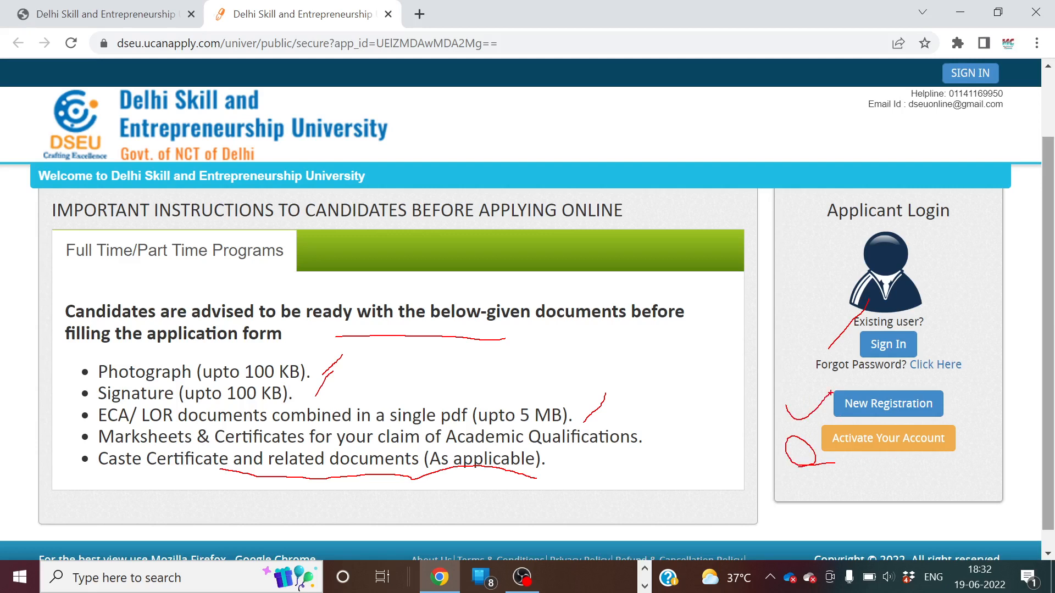
pyautogui.press('Escape')
pyautogui.click(862, 406)
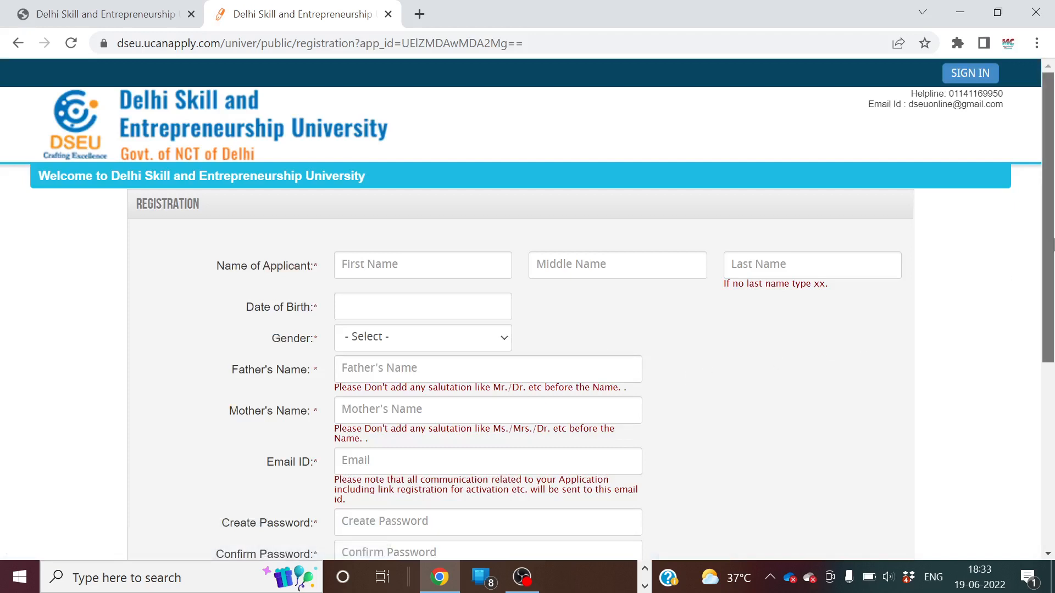
pyautogui.scroll(-6, 1053, 242)
pyautogui.scroll(6, 1053, 237)
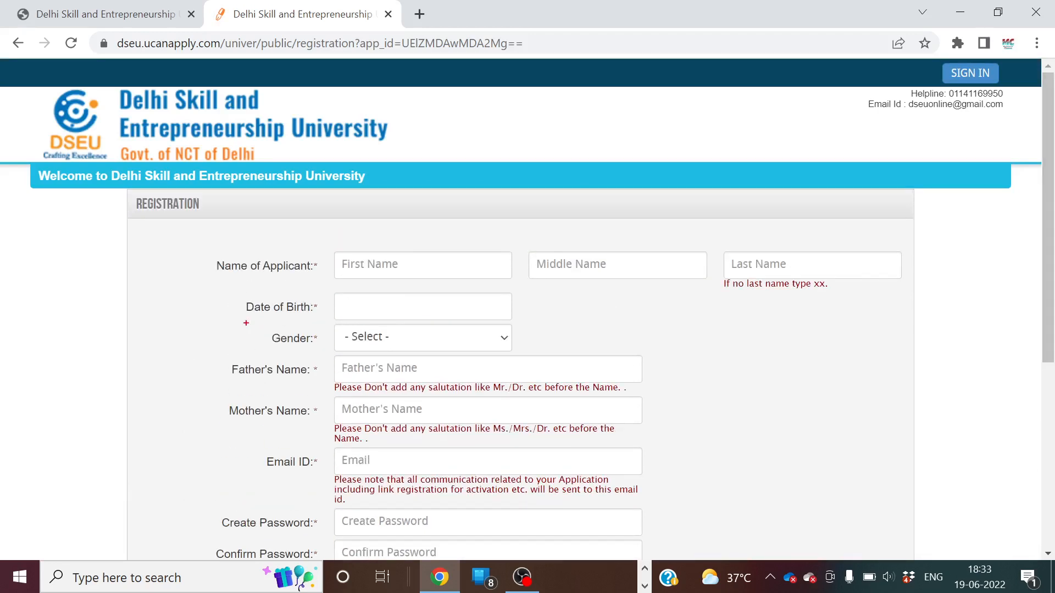
pyautogui.moveTo(303, 286); pyautogui.dragTo(351, 252)
pyautogui.moveTo(738, 305); pyautogui.dragTo(778, 280)
pyautogui.moveTo(811, 300)
pyautogui.mouseDown()
pyautogui.moveTo(832, 291)
pyautogui.moveTo(807, 284)
pyautogui.mouseUp()
pyautogui.moveTo(520, 311); pyautogui.dragTo(542, 292)
pyautogui.moveTo(519, 351); pyautogui.dragTo(550, 316)
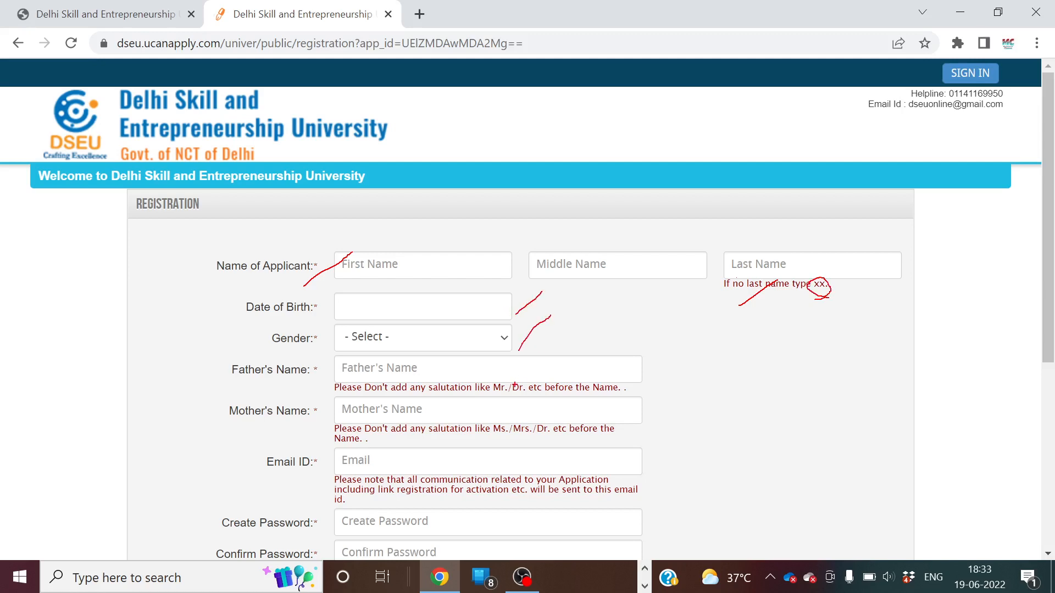
pyautogui.moveTo(515, 386); pyautogui.dragTo(541, 367)
pyautogui.moveTo(523, 416); pyautogui.dragTo(537, 405)
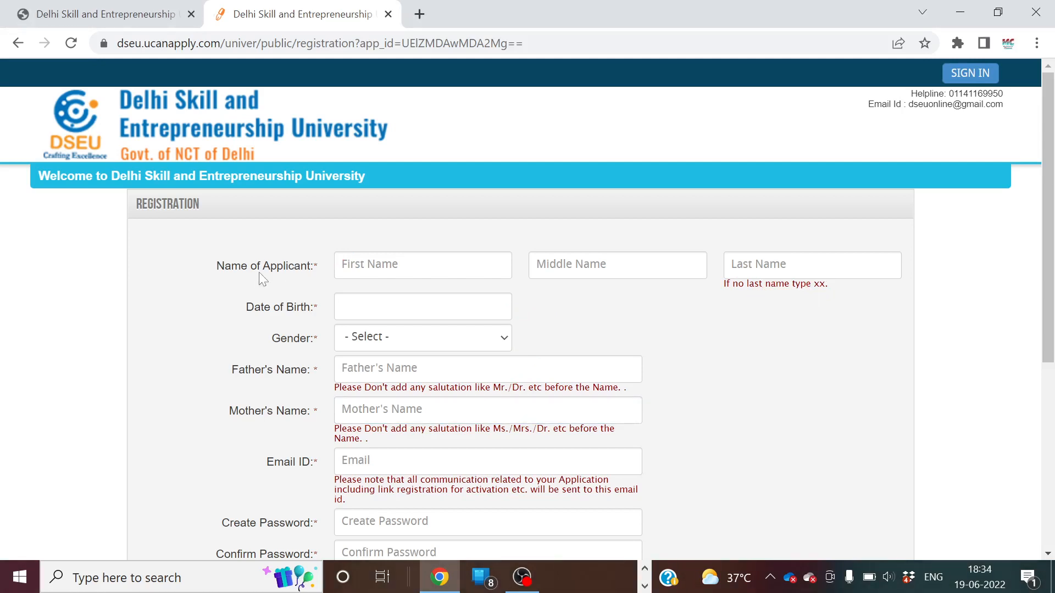
pyautogui.click(337, 267)
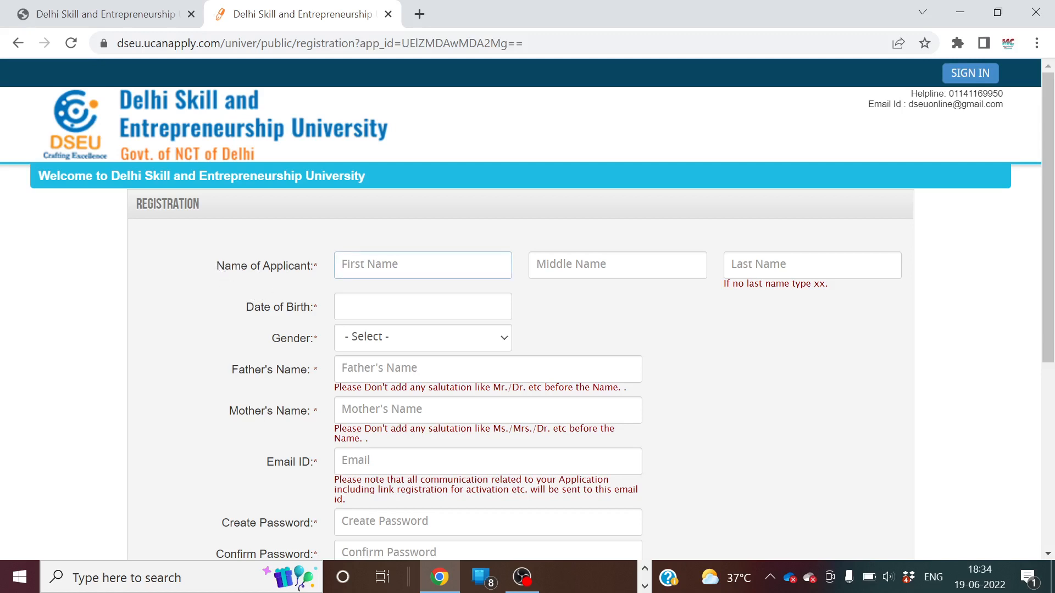
# - Enter the applicant's first name, leave Middle Name empty, and set Last Name to XX
pyautogui.write('RAJ')
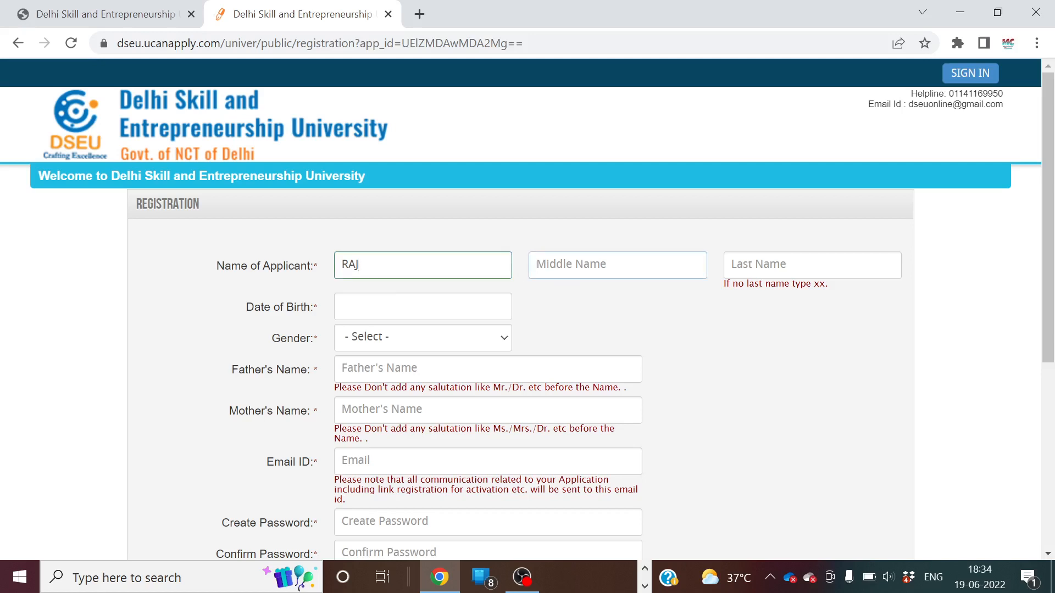
pyautogui.write('KURMA')
pyautogui.press('BackSpace')
pyautogui.press('BackSpace')
pyautogui.press('BackSpace')
pyautogui.write('MAR')
pyautogui.press('BackSpace')
pyautogui.press('BackSpace')
pyautogui.press('BackSpace')
pyautogui.press('BackSpace')
pyautogui.press('BackSpace')
pyautogui.press('Tab')
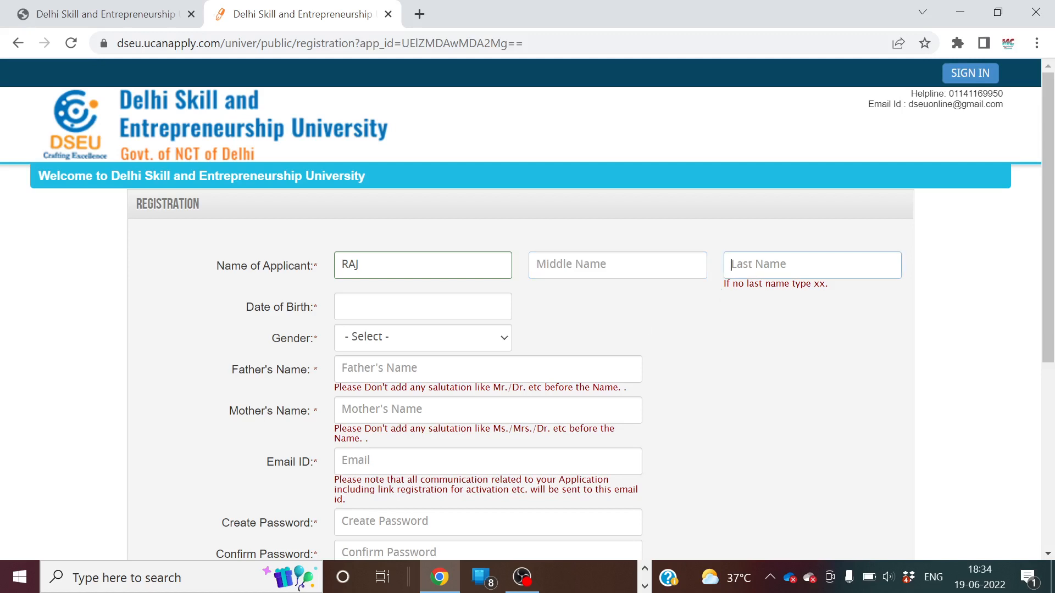
pyautogui.write('XX')
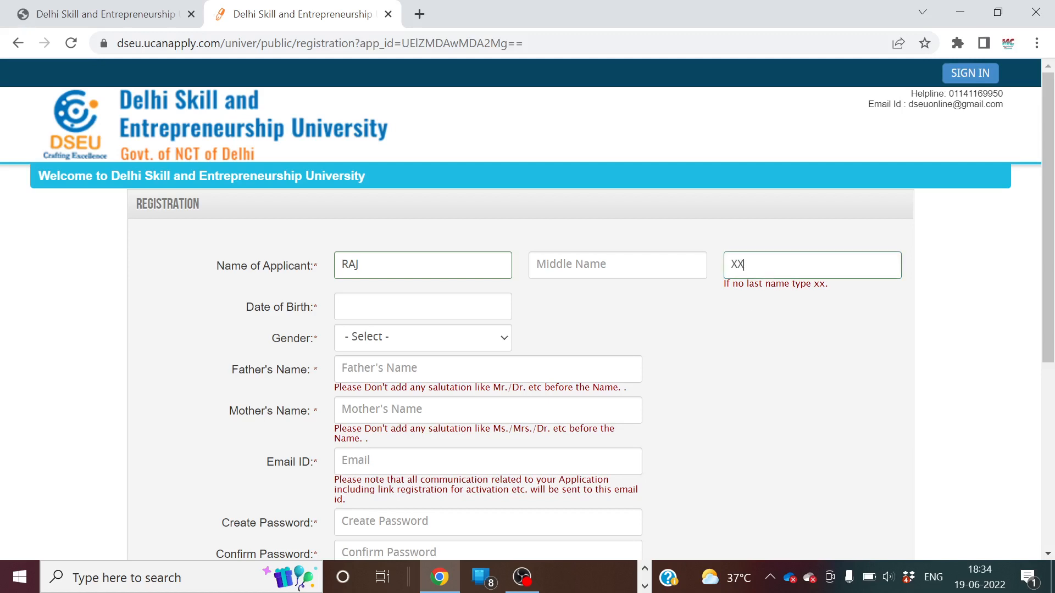
pyautogui.press('BackSpace')
pyautogui.press('BackSpace')
pyautogui.write('XX')
pyautogui.press('Tab')
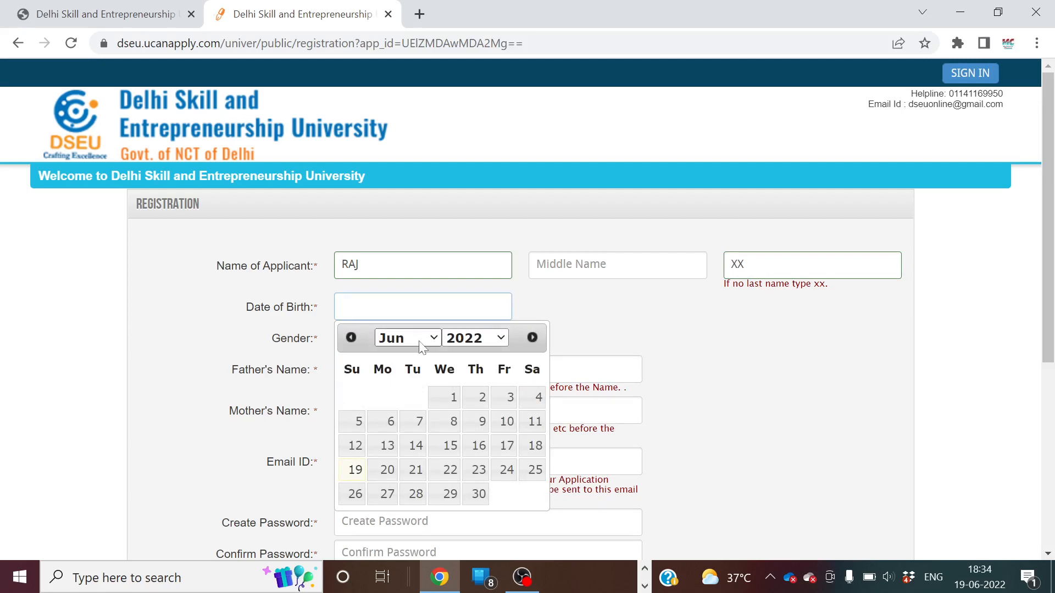
# - Pick year 2001 and day 1 for a 01-06-2001 birth date, and choose MALE gender
pyautogui.click(471, 345)
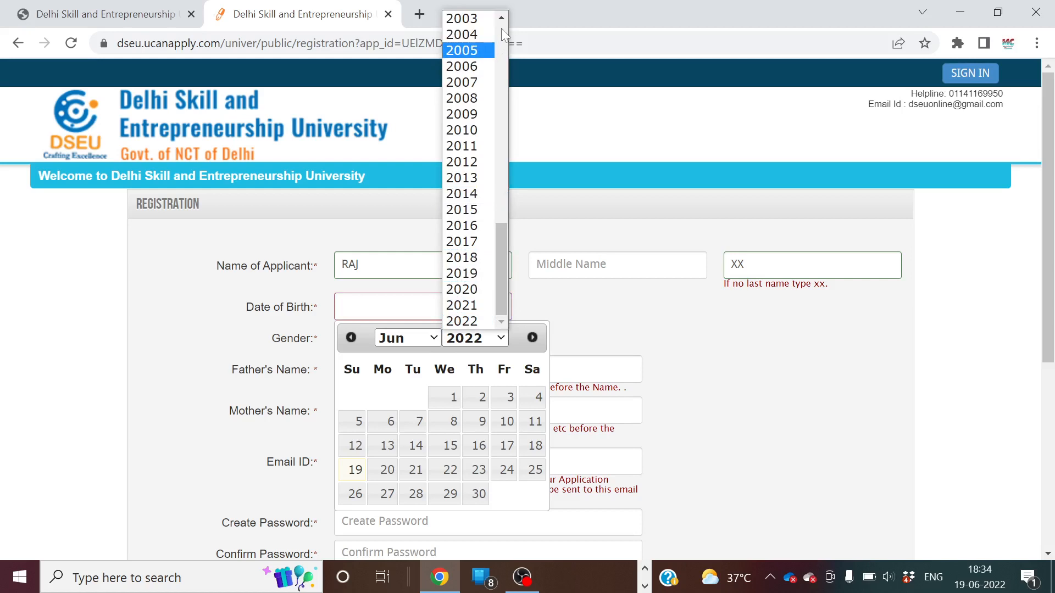
pyautogui.scroll(3, 503, 19)
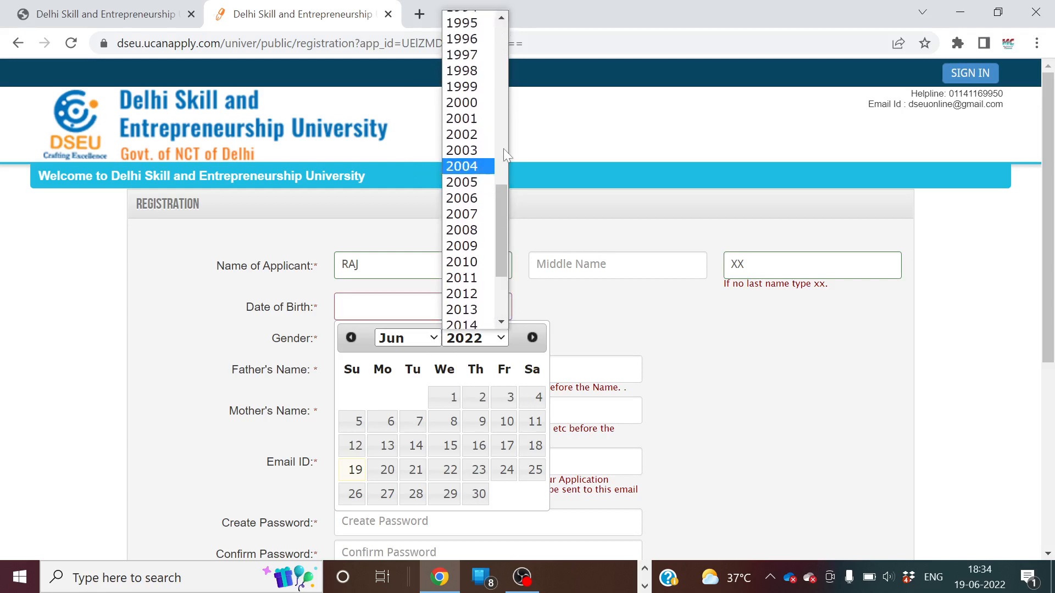
pyautogui.click(463, 120)
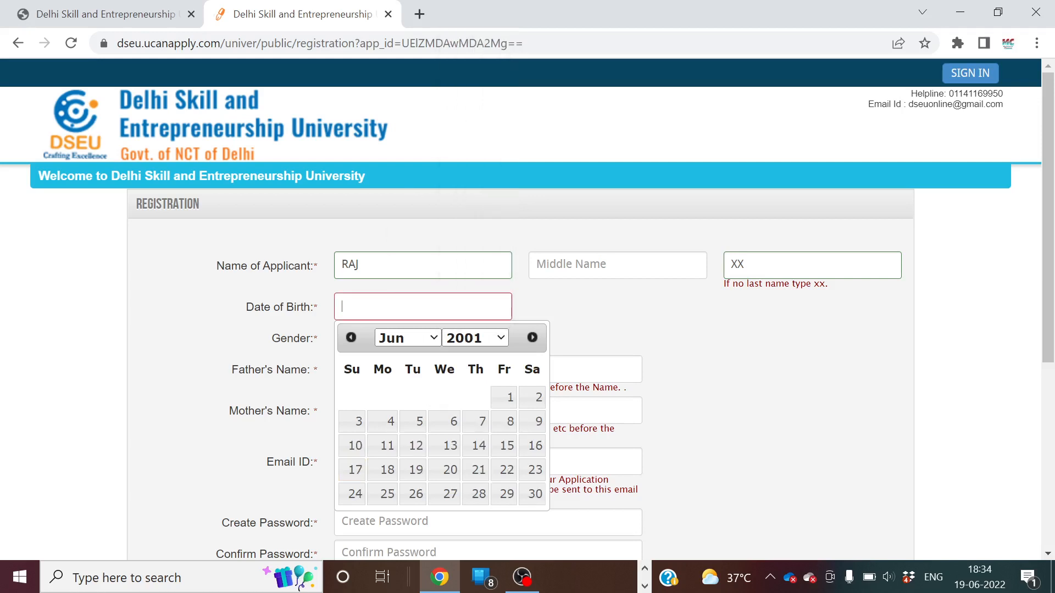
pyautogui.click(510, 404)
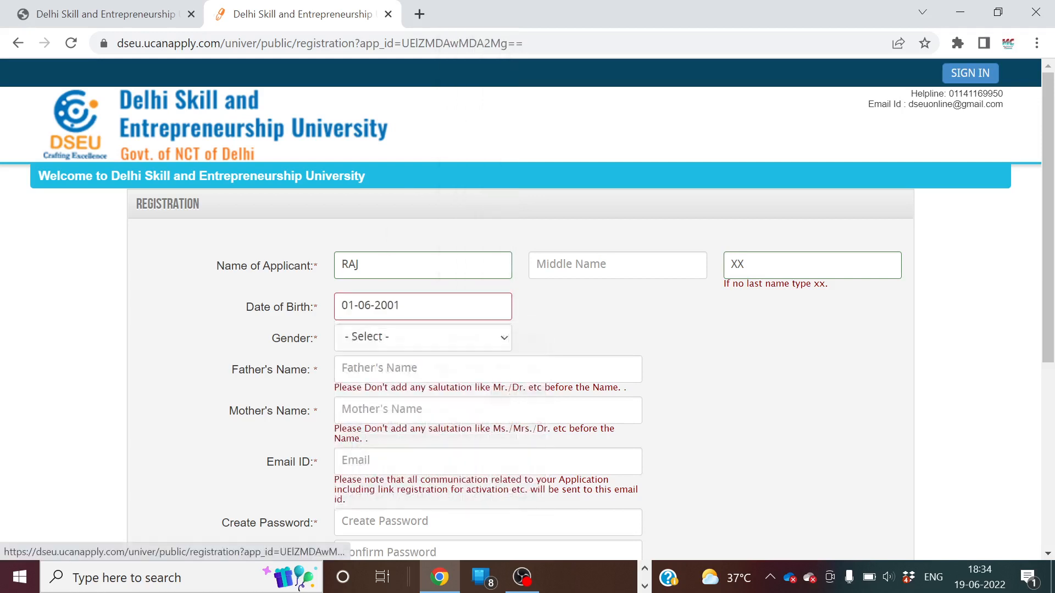
pyautogui.click(398, 348)
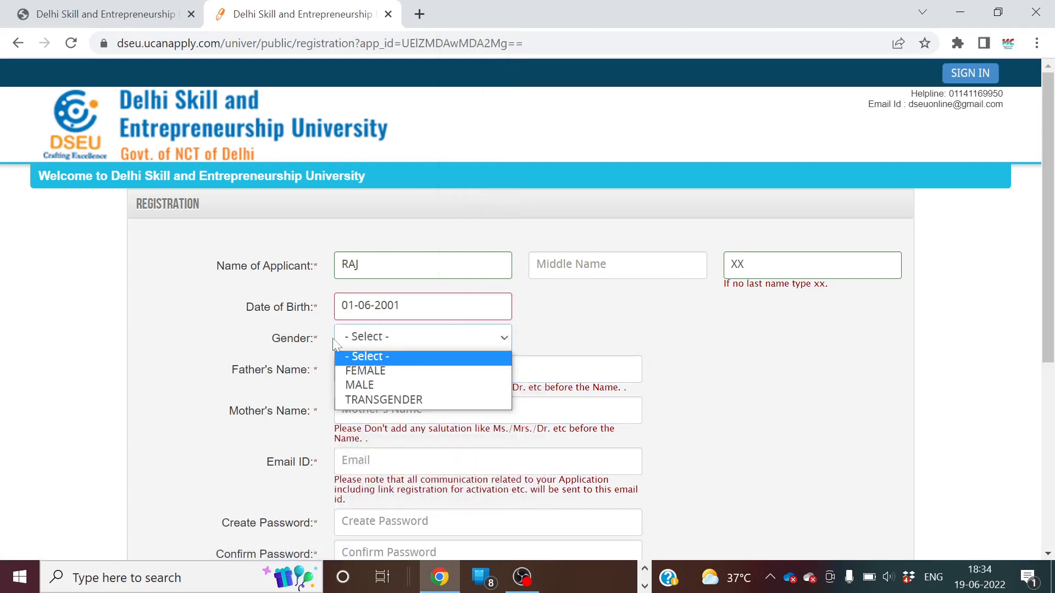
pyautogui.click(361, 384)
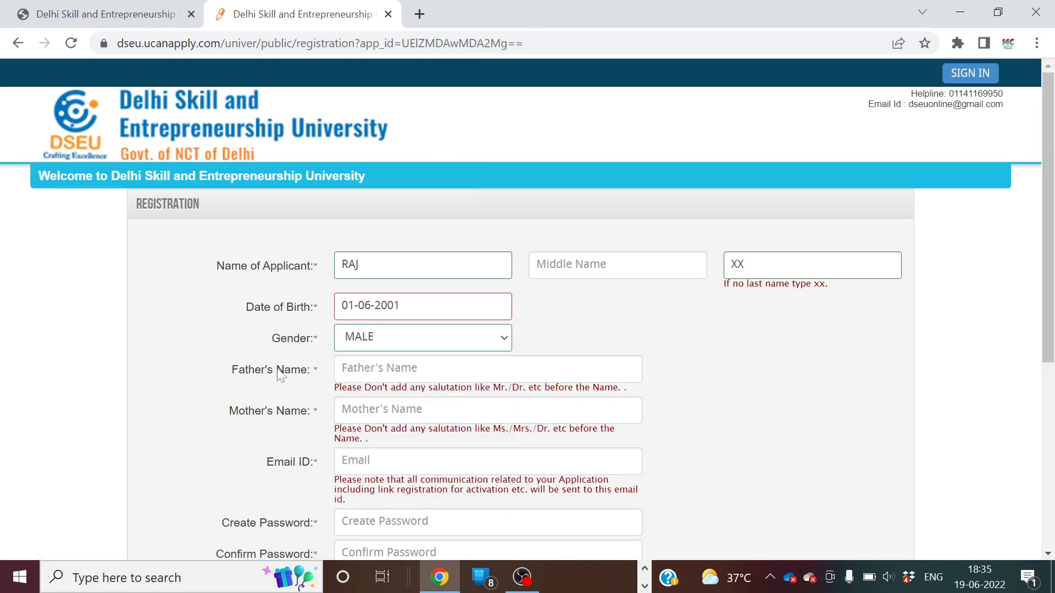
pyautogui.click(343, 374)
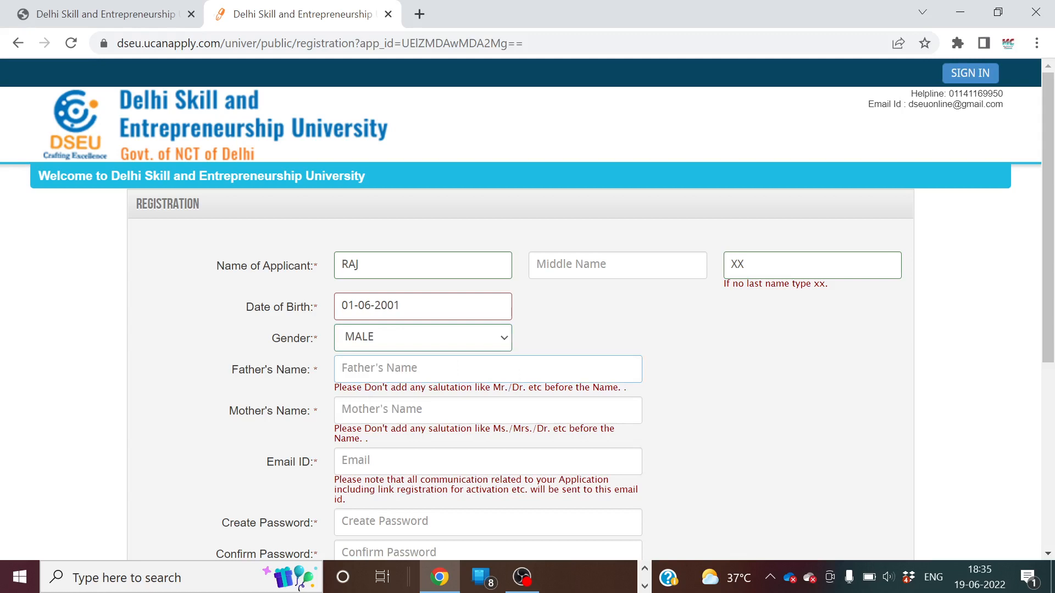
# - Fill in the father's name and mother's name fields
pyautogui.write('RJ')
pyautogui.press('BackSpace')
pyautogui.write('G')
pyautogui.press('Tab')
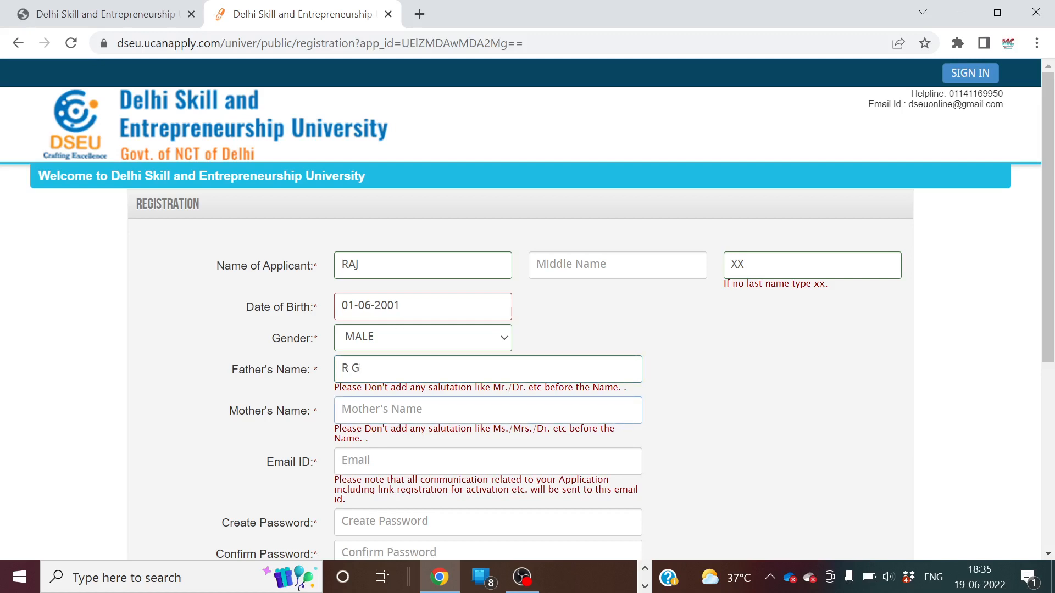
pyautogui.write('R G')
pyautogui.click(269, 459)
pyautogui.moveTo(1053, 231); pyautogui.dragTo(1053, 368)
# - Enter the applicant's e-mail address in the Email ID field
pyautogui.click(439, 219)
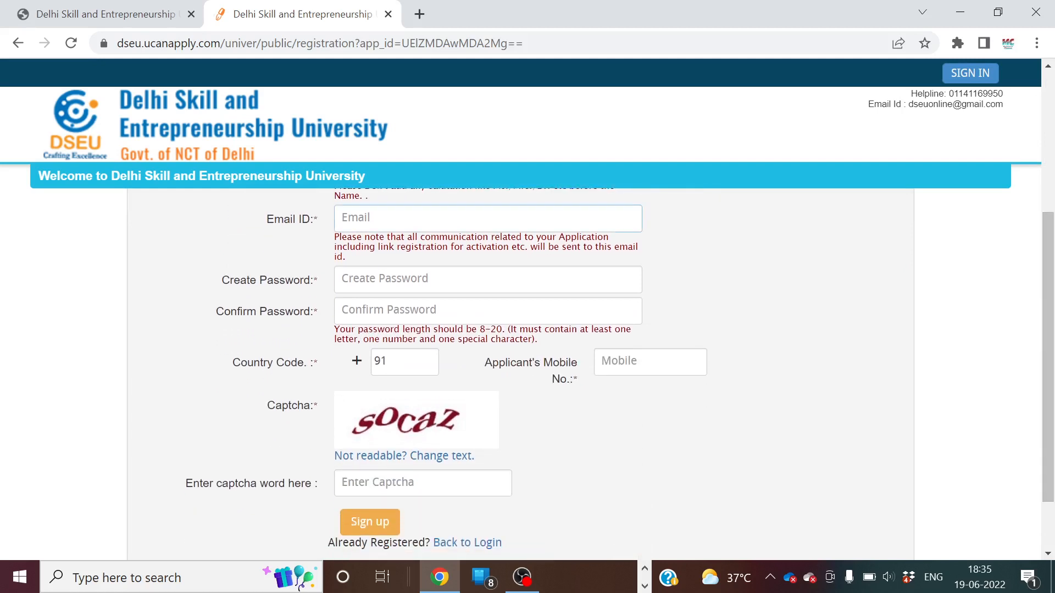
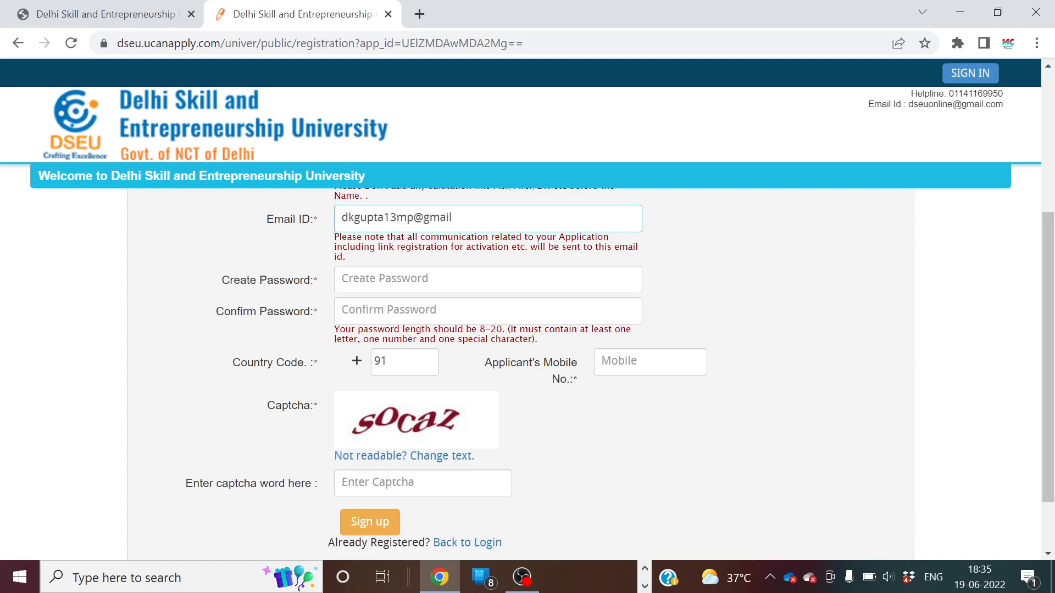
pyautogui.click(342, 280)
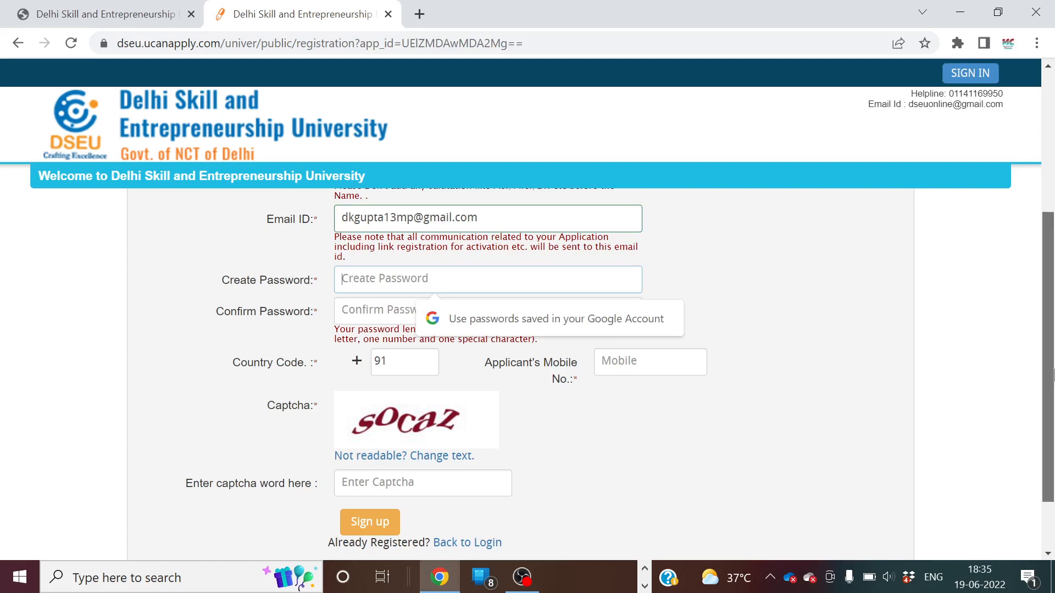
# - Review the Create and Confirm Password fields and the 8–20 character password rule
pyautogui.scroll(-2, 1049, 384)
pyautogui.moveTo(1054, 407)
pyautogui.mouseDown()
pyautogui.moveTo(1052, 366)
pyautogui.moveTo(1051, 413)
pyautogui.mouseUp()
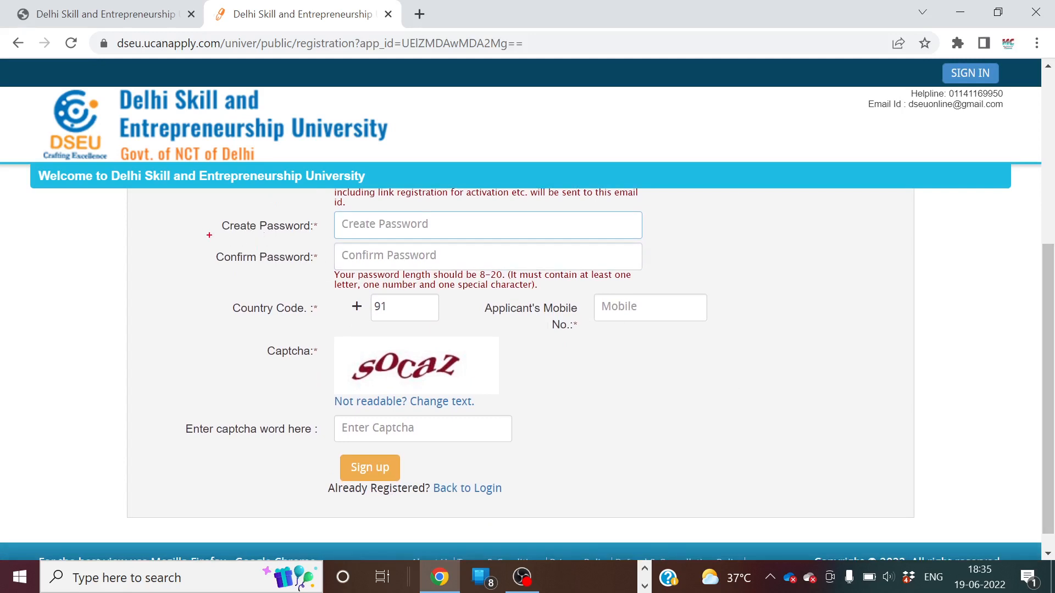
pyautogui.moveTo(200, 235); pyautogui.dragTo(229, 208)
pyautogui.moveTo(248, 277); pyautogui.dragTo(282, 262)
pyautogui.moveTo(467, 279); pyautogui.dragTo(506, 274)
pyautogui.press('Escape')
pyautogui.click(434, 225)
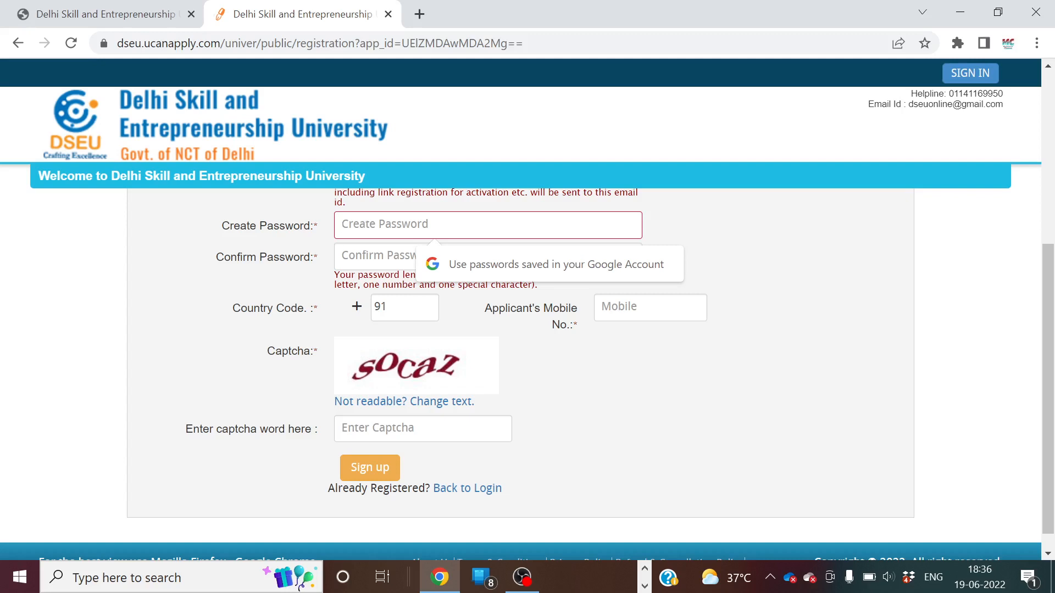
# - Enter the account password and confirm it
pyautogui.write('a')
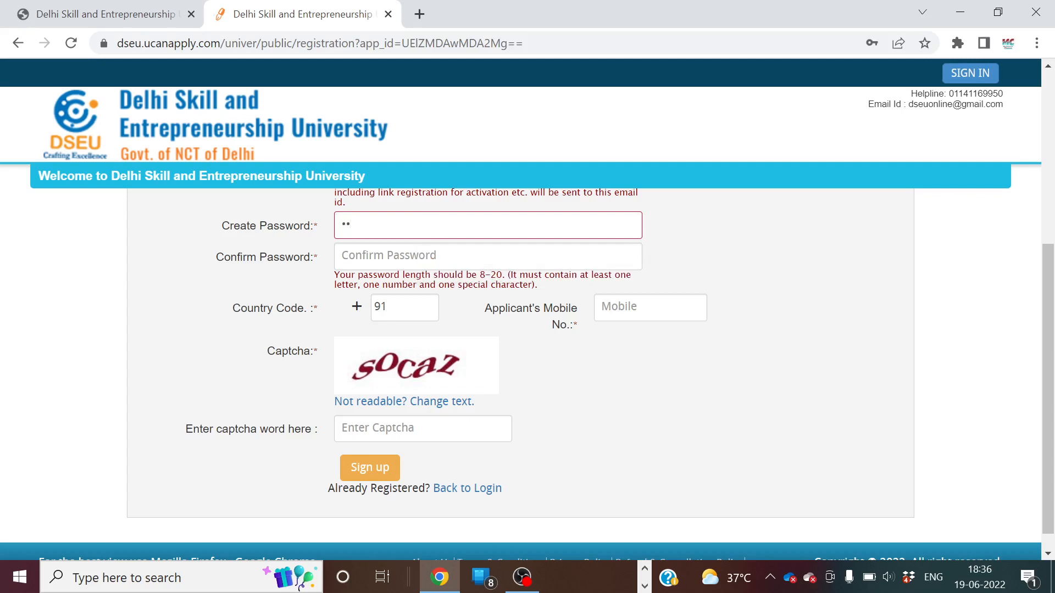
pyautogui.write('••••')
pyautogui.click(389, 257)
pyautogui.write('•')
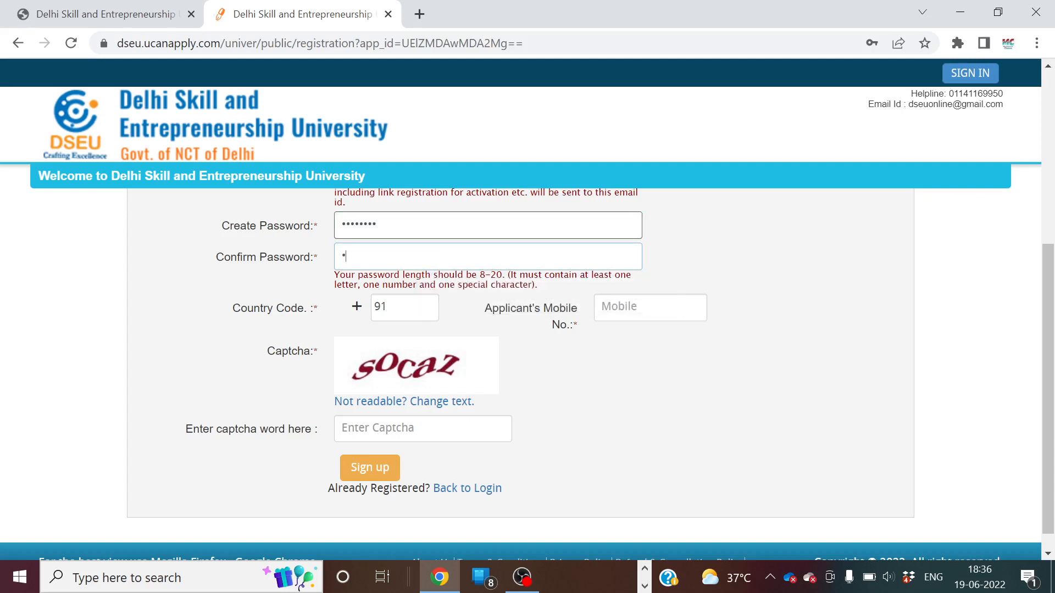
pyautogui.write('••••••')
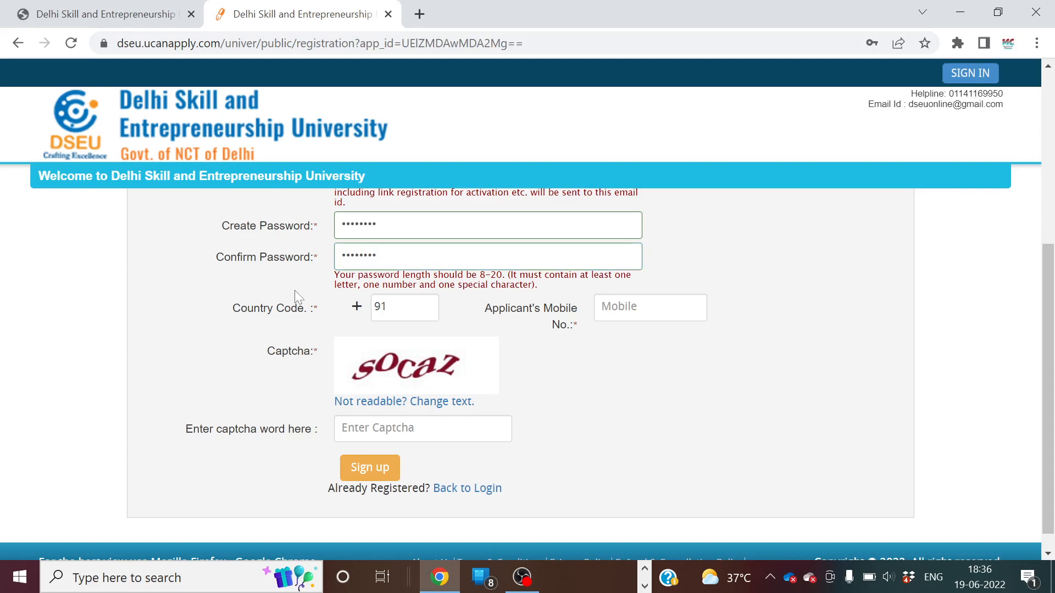
# - Enter the applicant's mobile number after the 91 country code
pyautogui.click(620, 309)
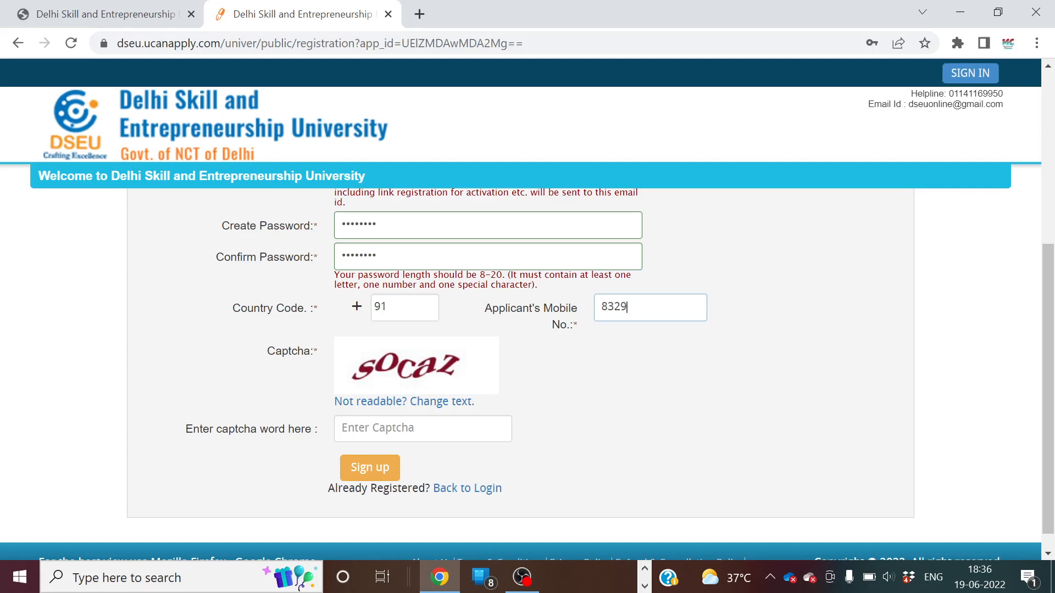
# - Enter the displayed captcha word and submit the Sign up form
pyautogui.scroll(-1, 517, 384)
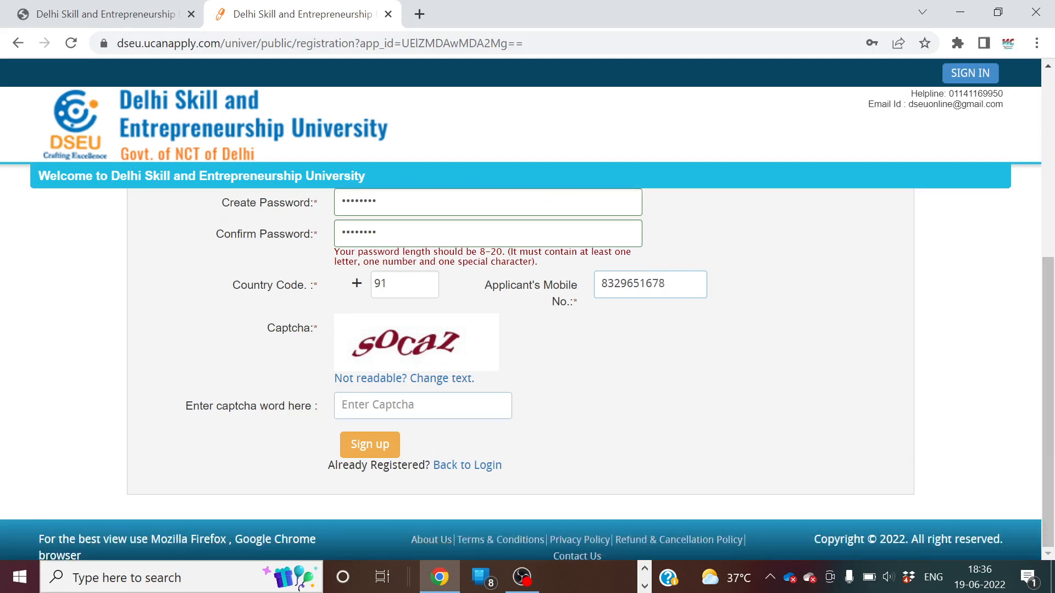
pyautogui.click(379, 406)
pyautogui.moveTo(325, 340); pyautogui.dragTo(366, 329)
pyautogui.press('Escape')
pyautogui.write('SOCaz')
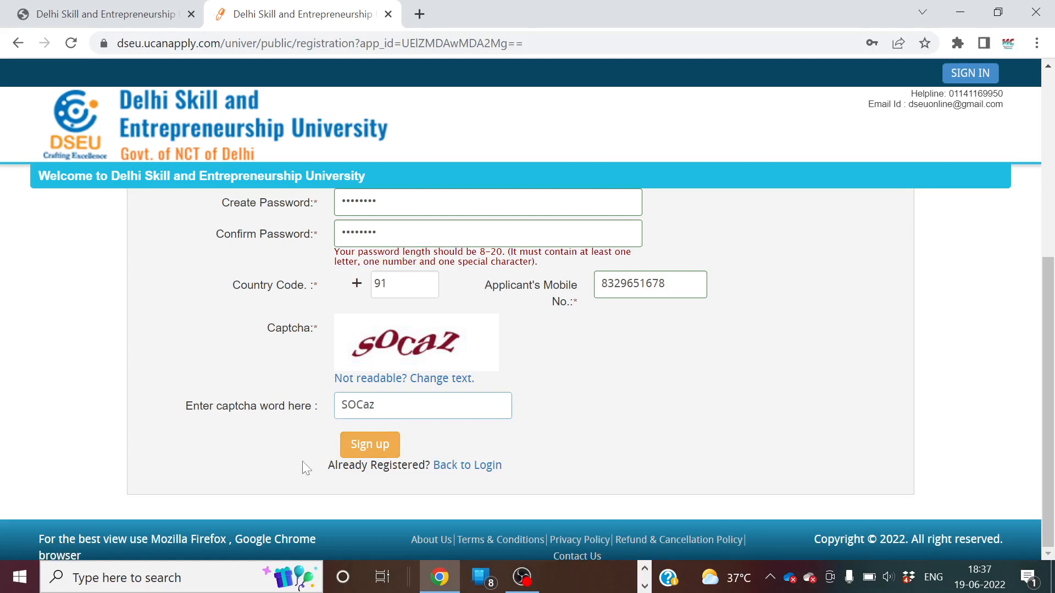
pyautogui.click(358, 450)
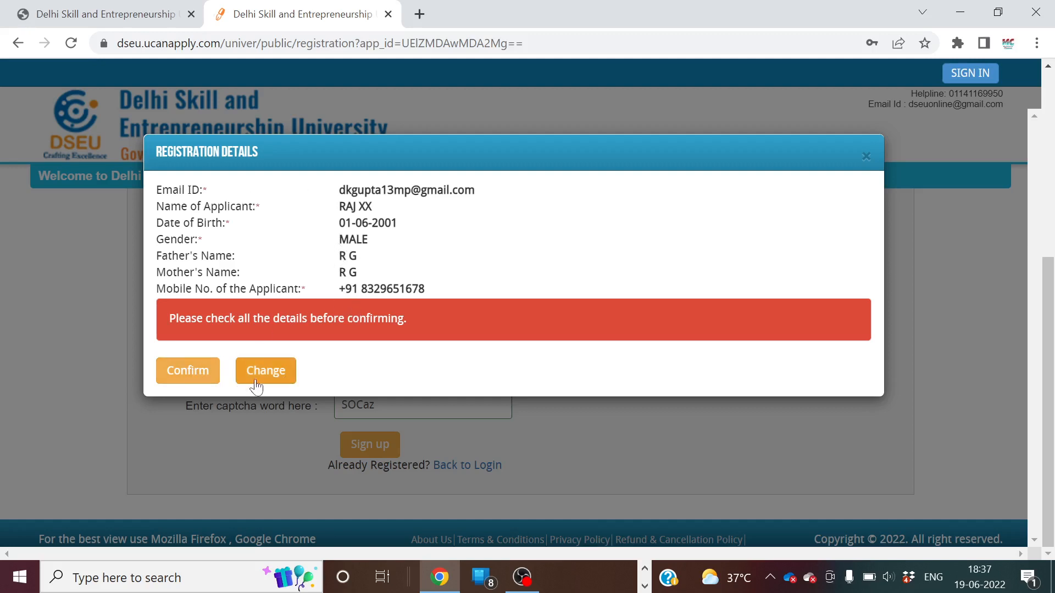
# - Confirm the details in the Registration Details popup
pyautogui.click(198, 382)
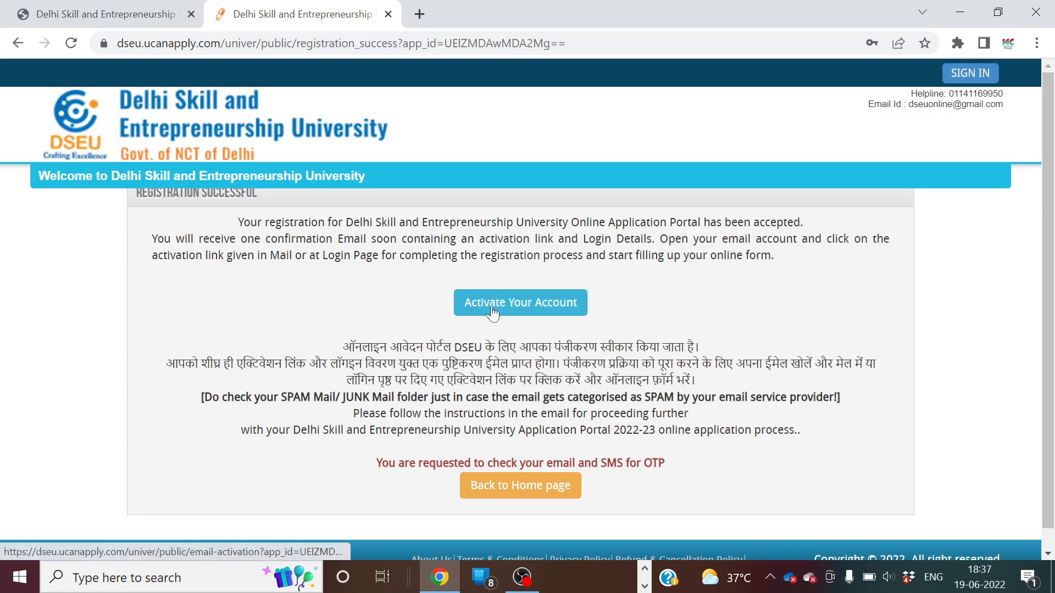
# - Activate the account using the registered e-mail as username and the received activation code
pyautogui.click(511, 314)
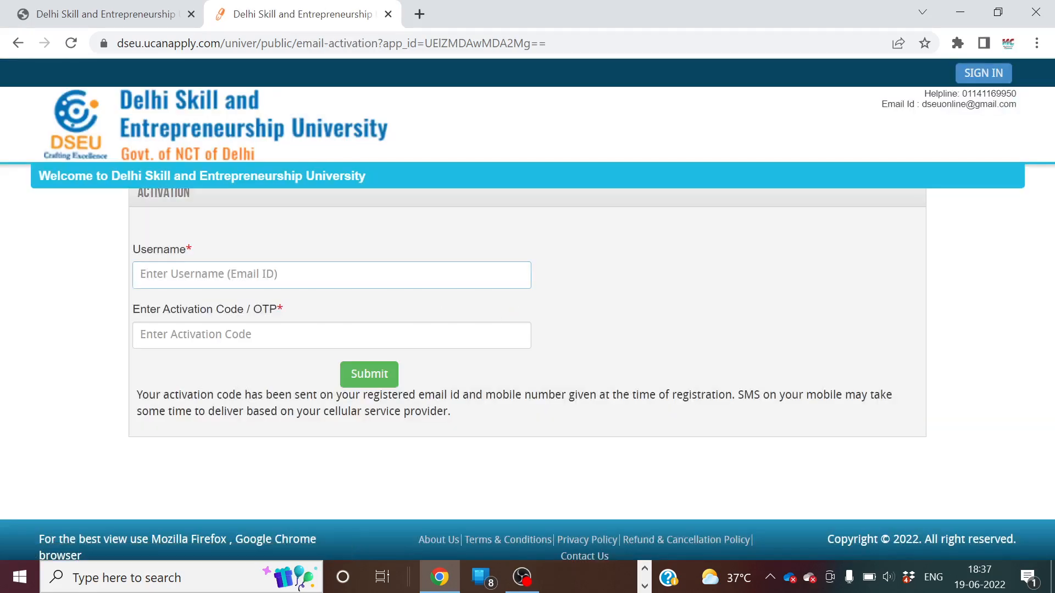
pyautogui.click(332, 275)
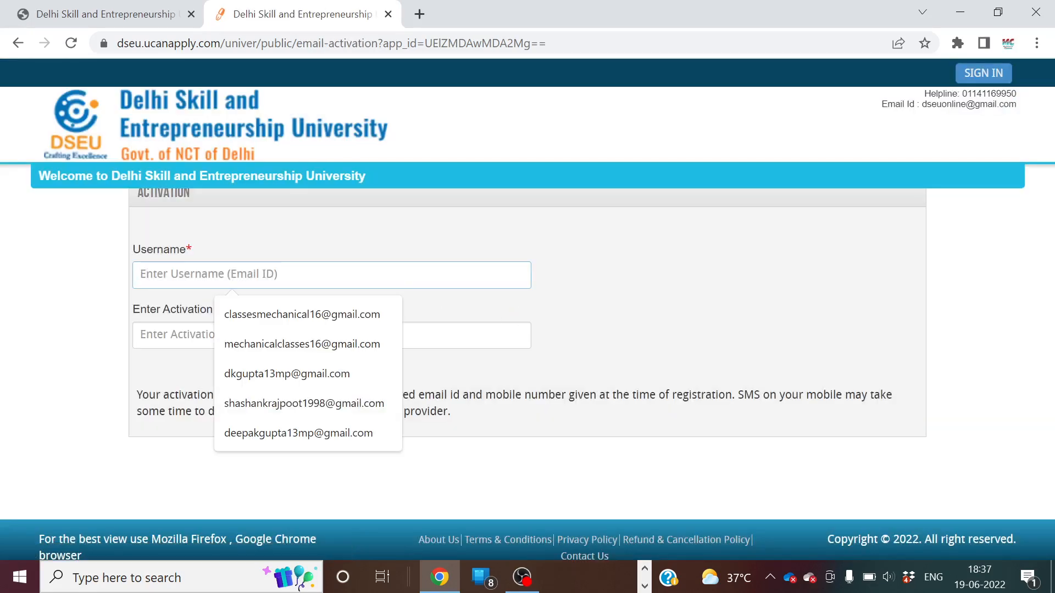
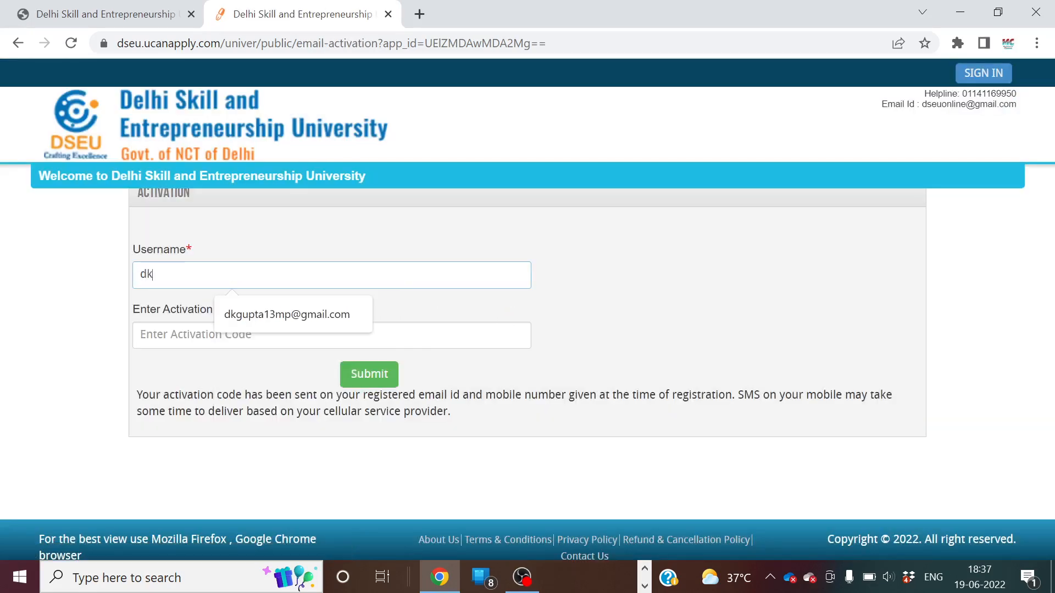
pyautogui.click(280, 315)
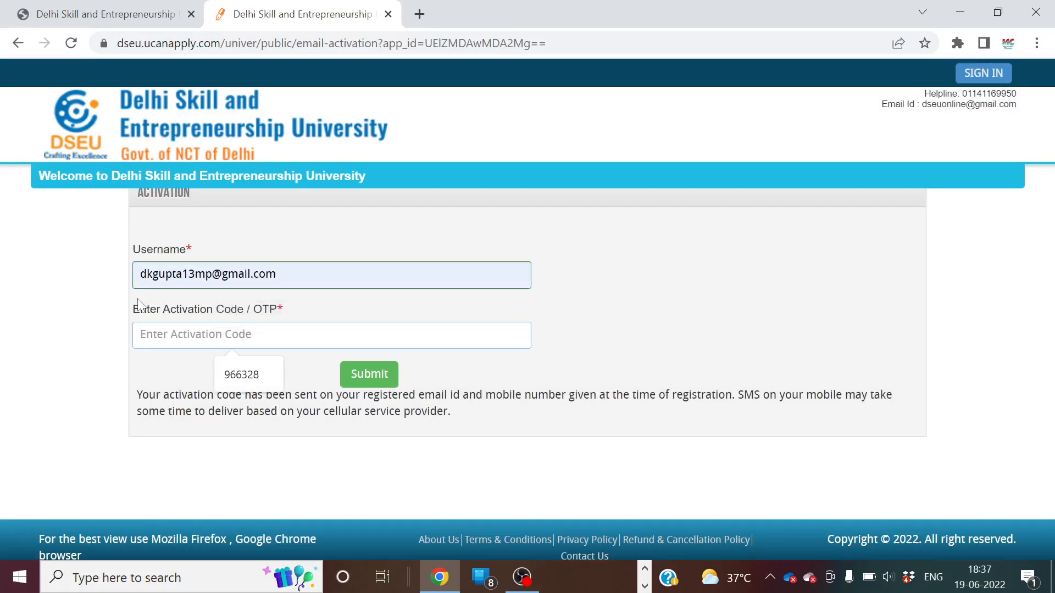
pyautogui.moveTo(147, 311); pyautogui.dragTo(237, 323)
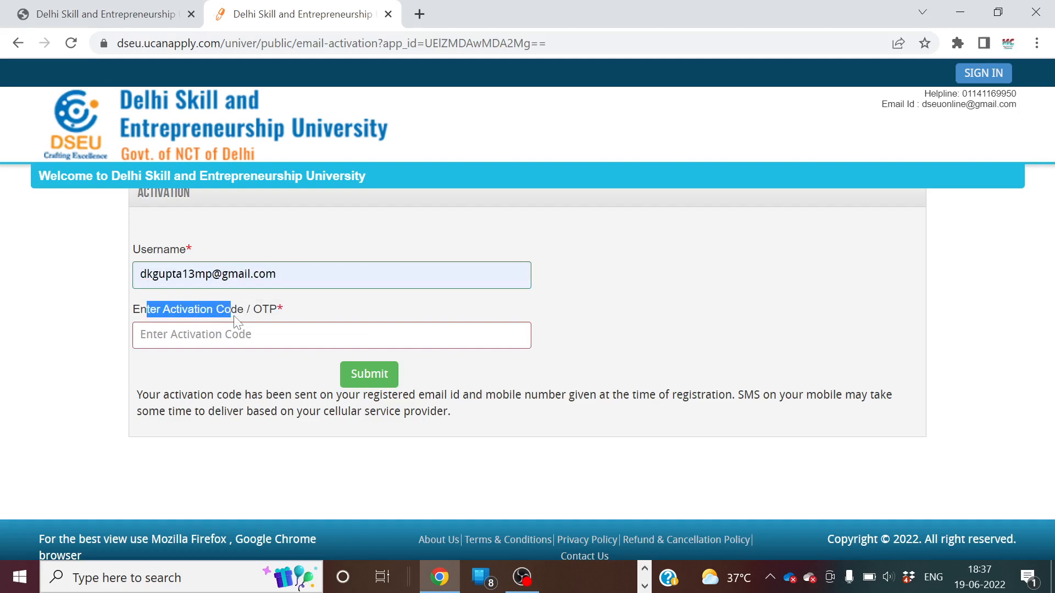
pyautogui.click(236, 336)
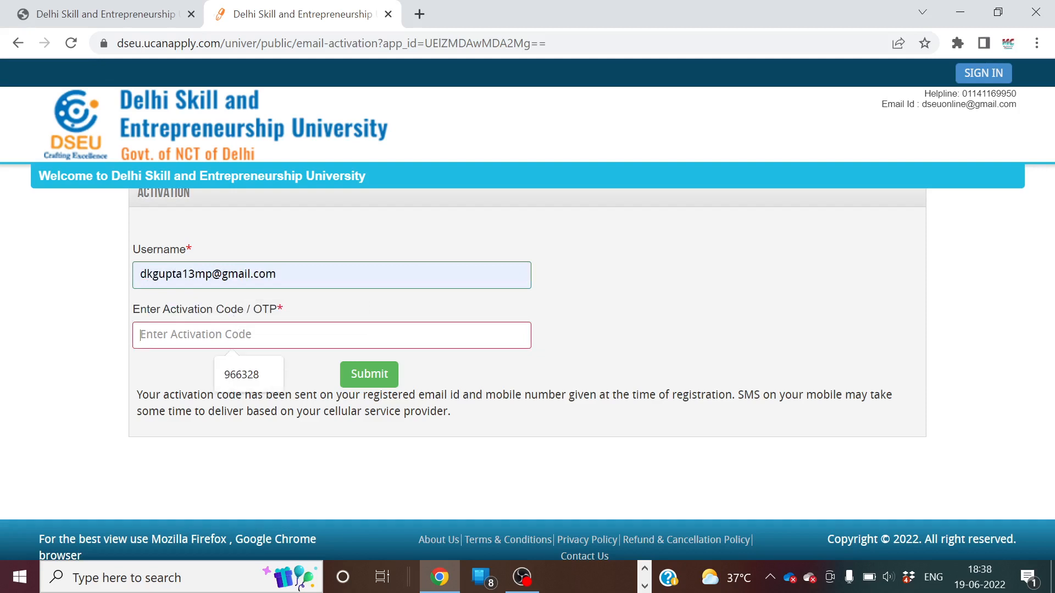
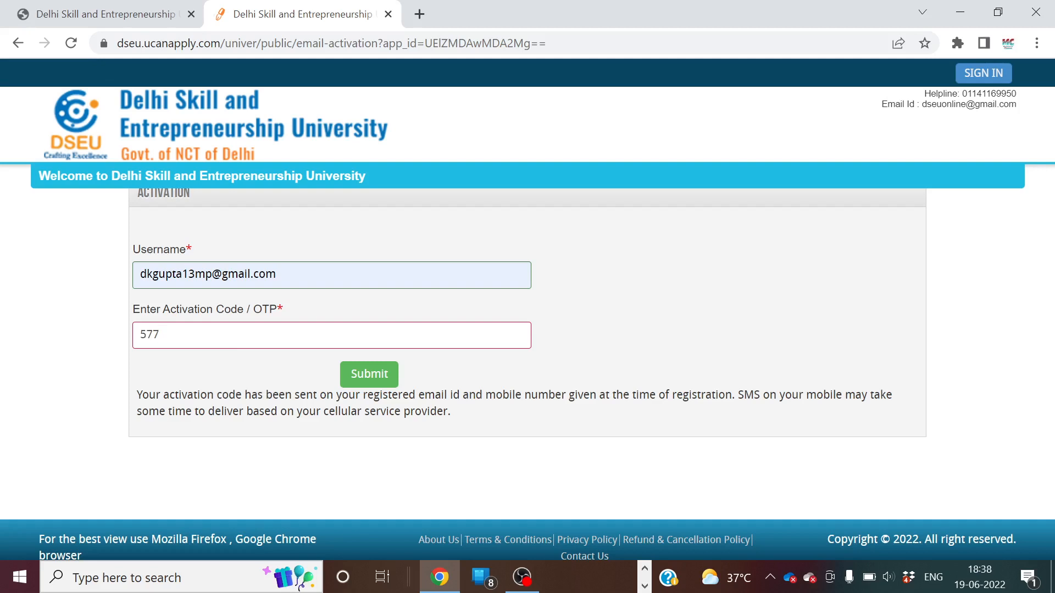
pyautogui.click(364, 383)
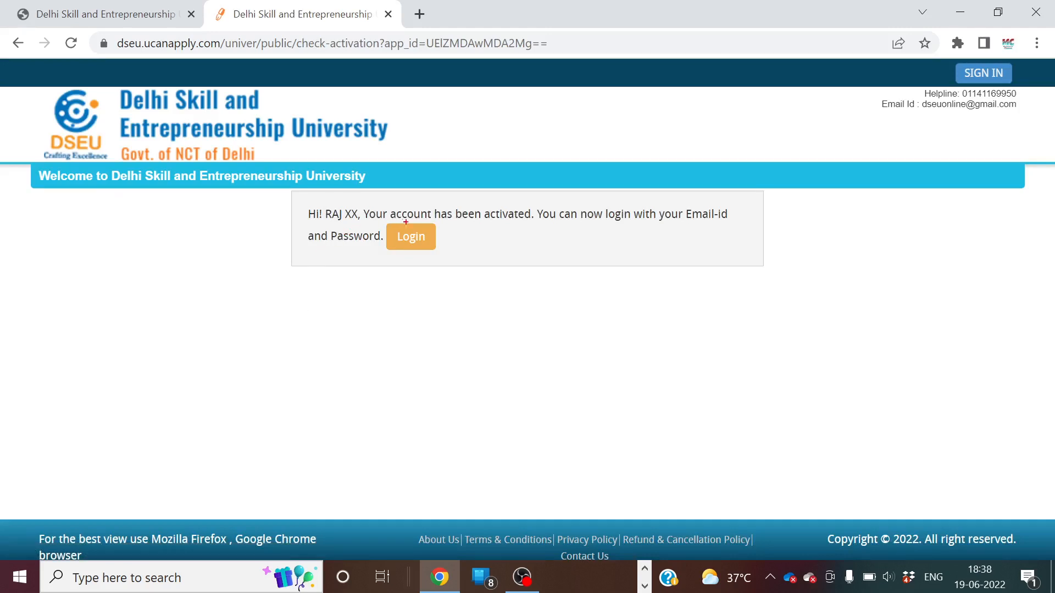
pyautogui.moveTo(487, 235); pyautogui.dragTo(683, 231)
# - Sign in through the applicant SIGN IN form with the registered e-mail and password
pyautogui.click(403, 246)
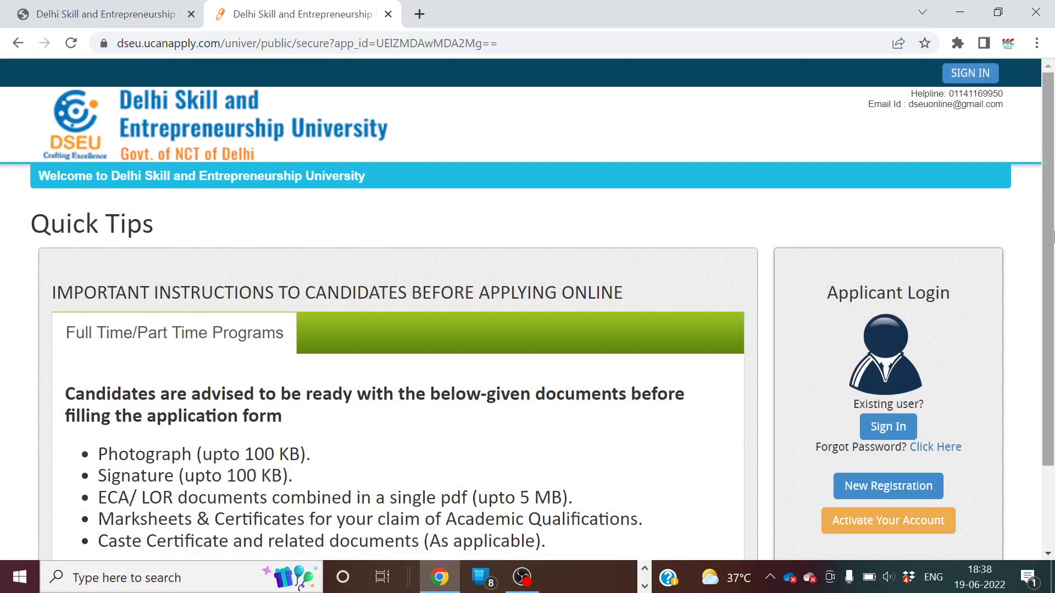
pyautogui.scroll(-2, 1016, 204)
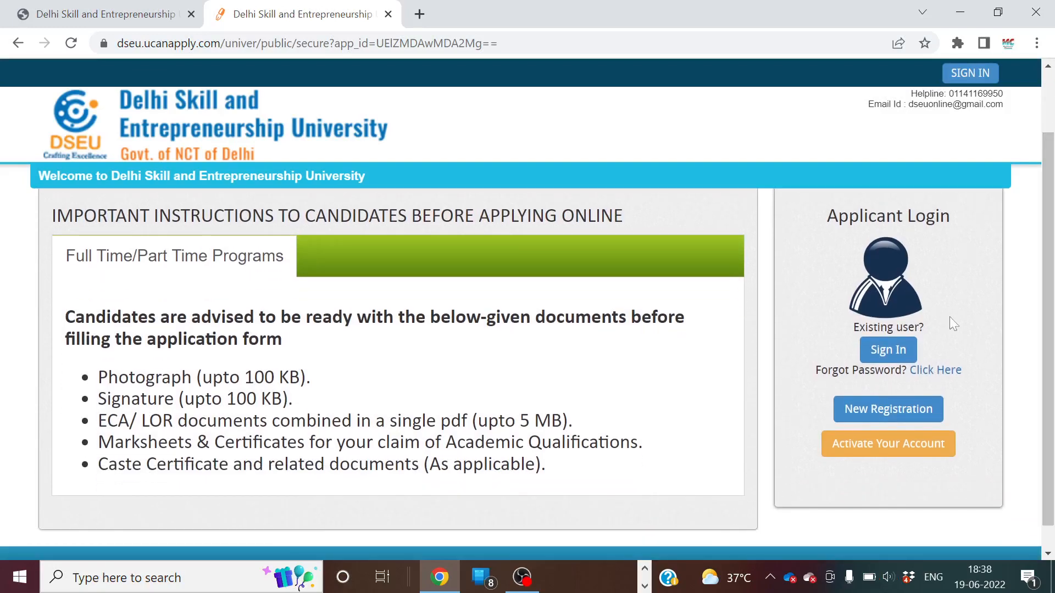
pyautogui.click(890, 355)
pyautogui.click(404, 226)
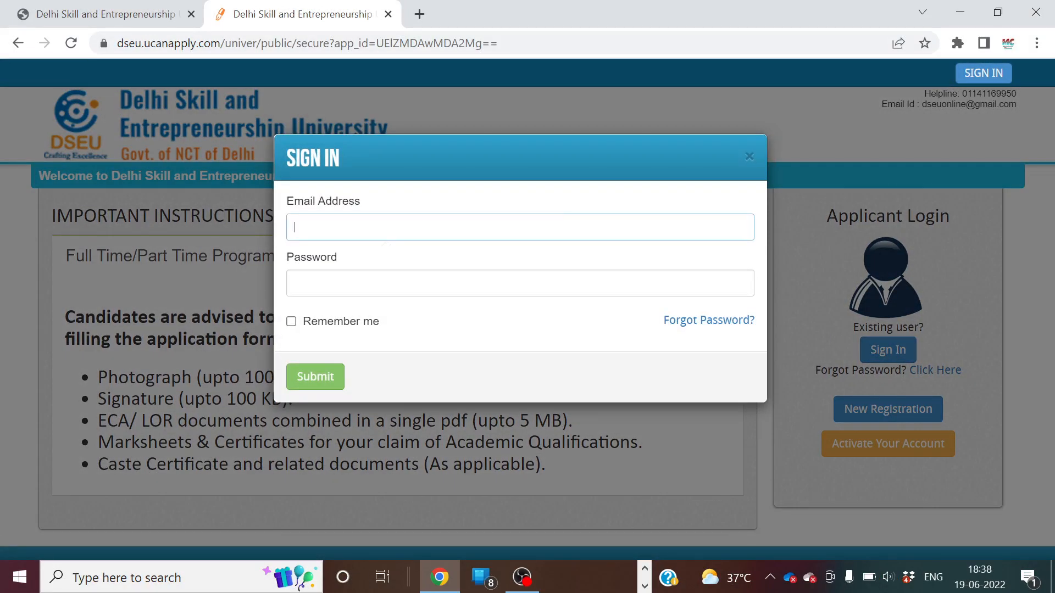
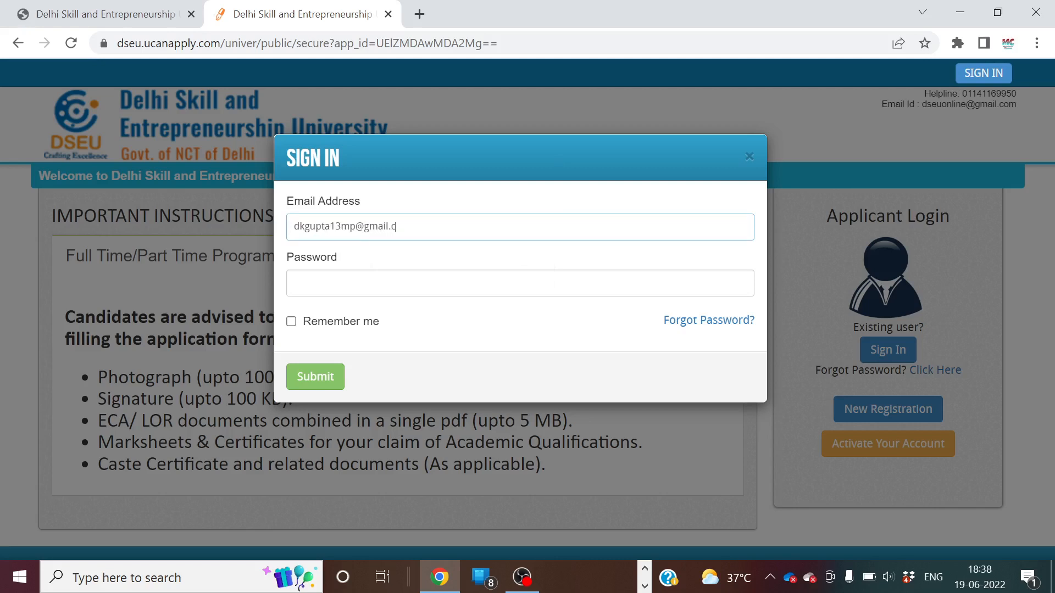
pyautogui.click(294, 283)
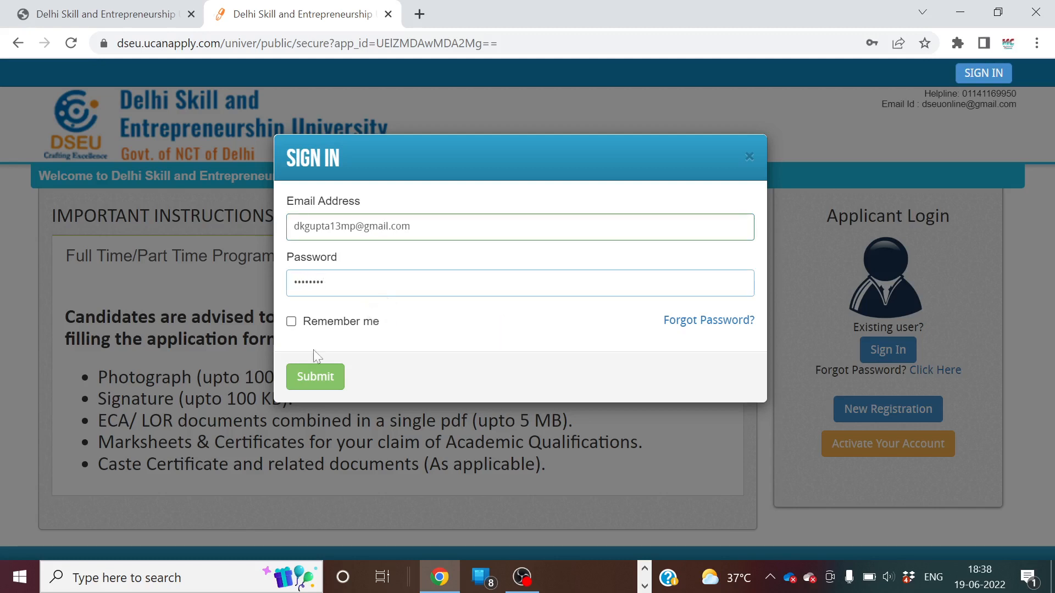
pyautogui.click(305, 377)
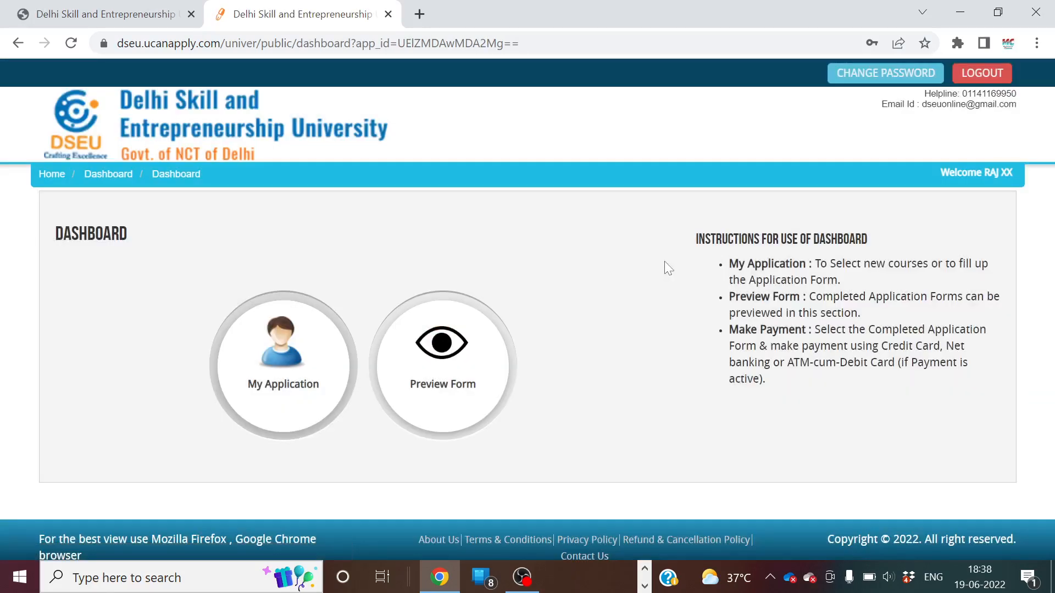
# - Add a Full Time/Part Time Programs application after confirming the eligibility conditions
pyautogui.click(295, 376)
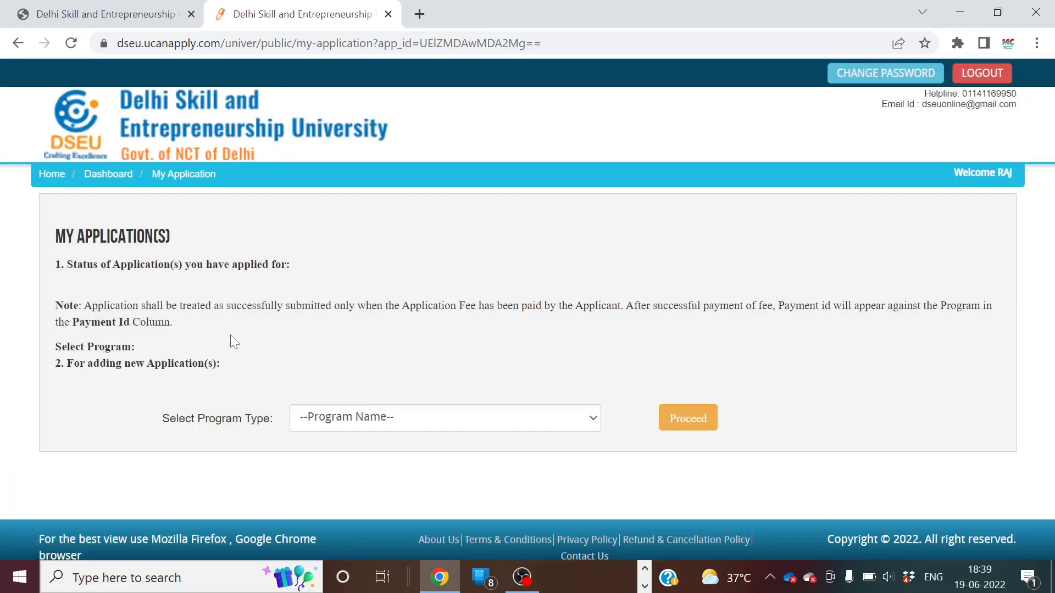
pyautogui.click(363, 421)
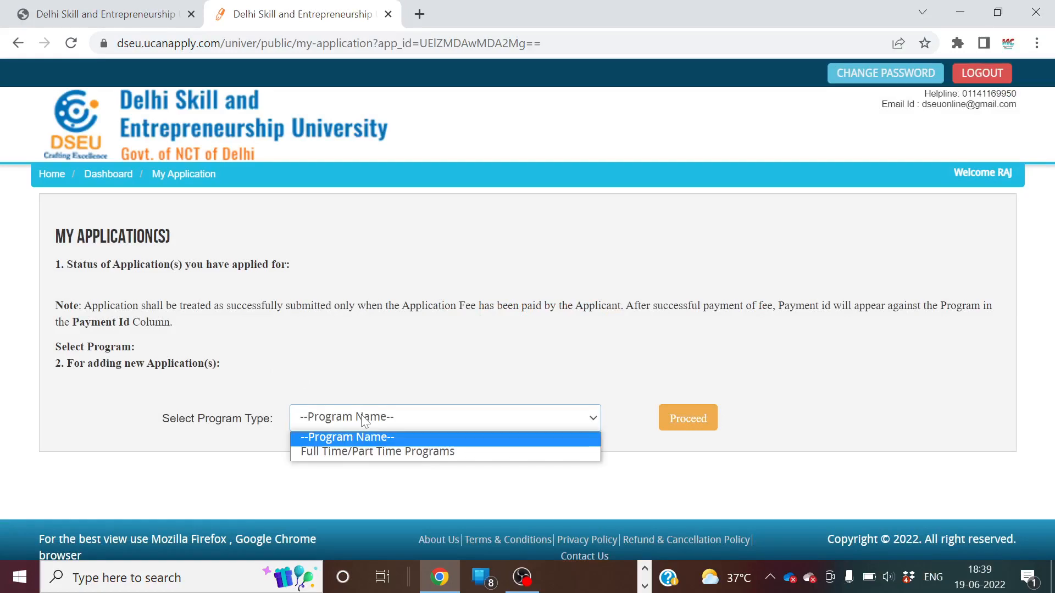
pyautogui.click(335, 450)
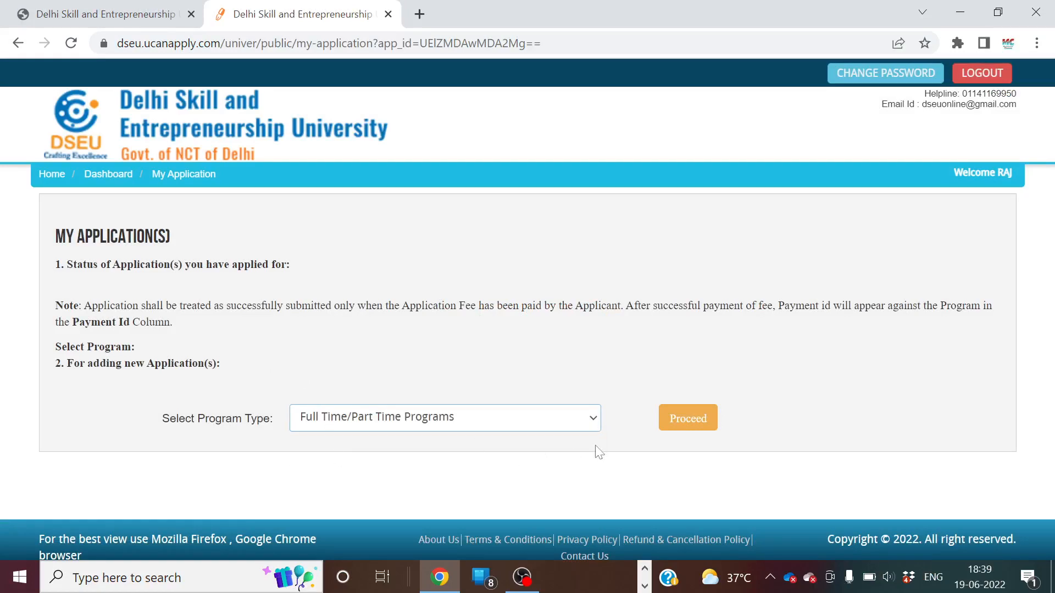
pyautogui.click(664, 419)
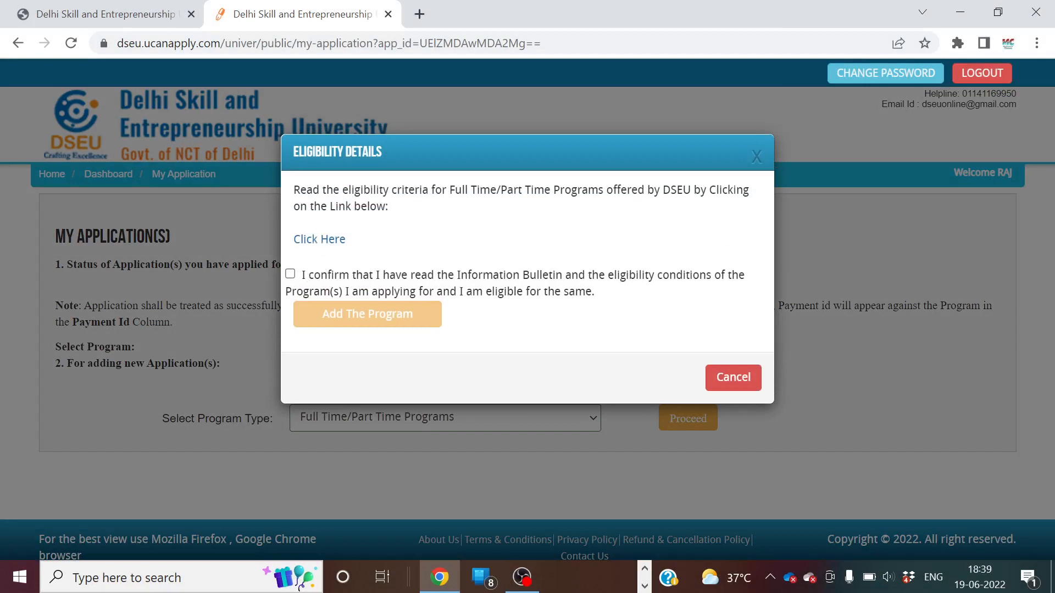
pyautogui.click(290, 274)
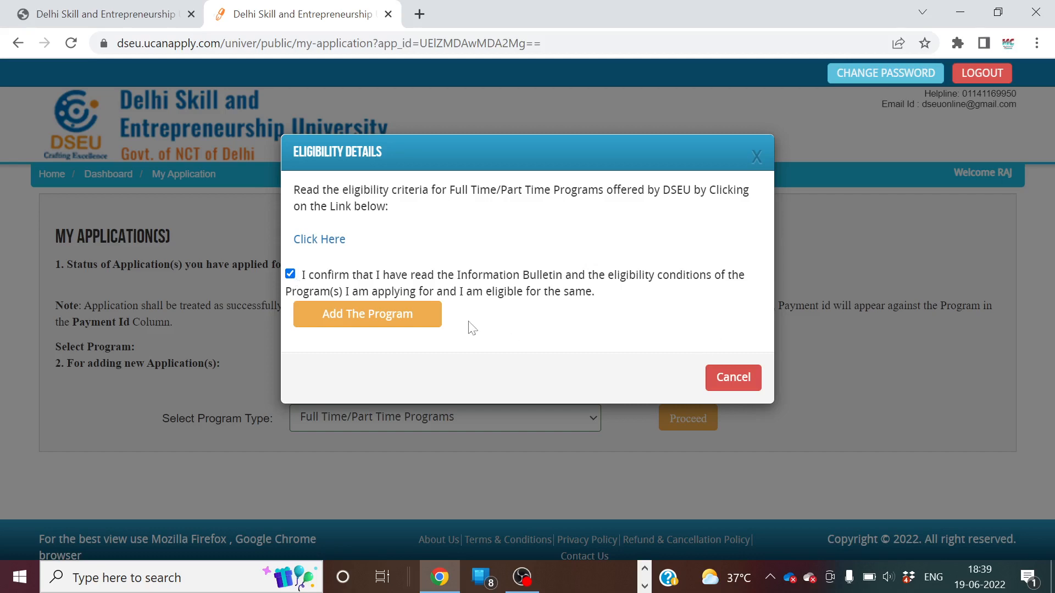
pyautogui.click(385, 307)
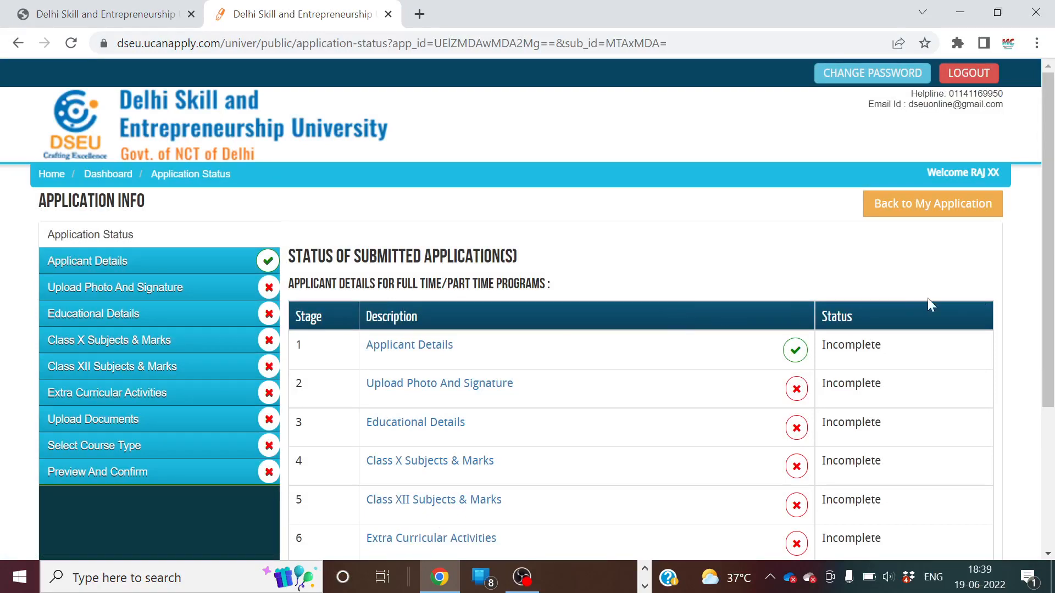
pyautogui.scroll(-1, 1048, 242)
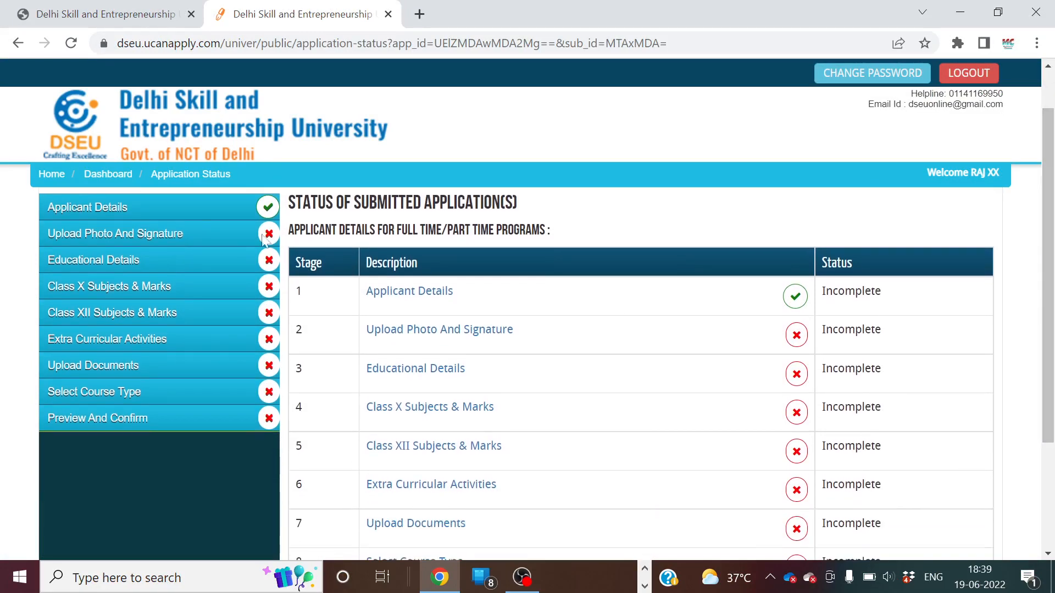
pyautogui.click(106, 205)
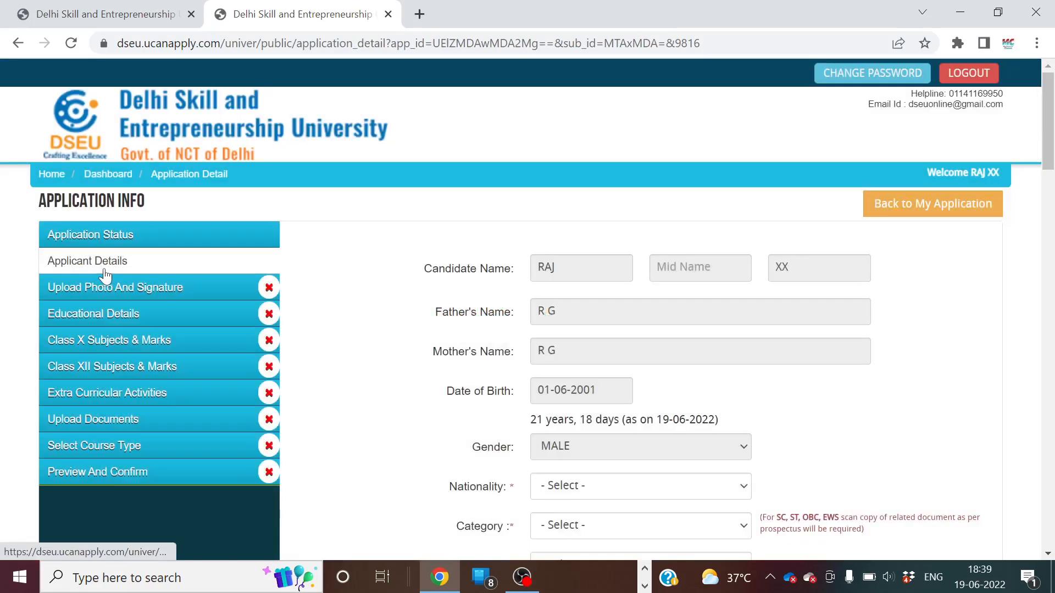
pyautogui.click(121, 243)
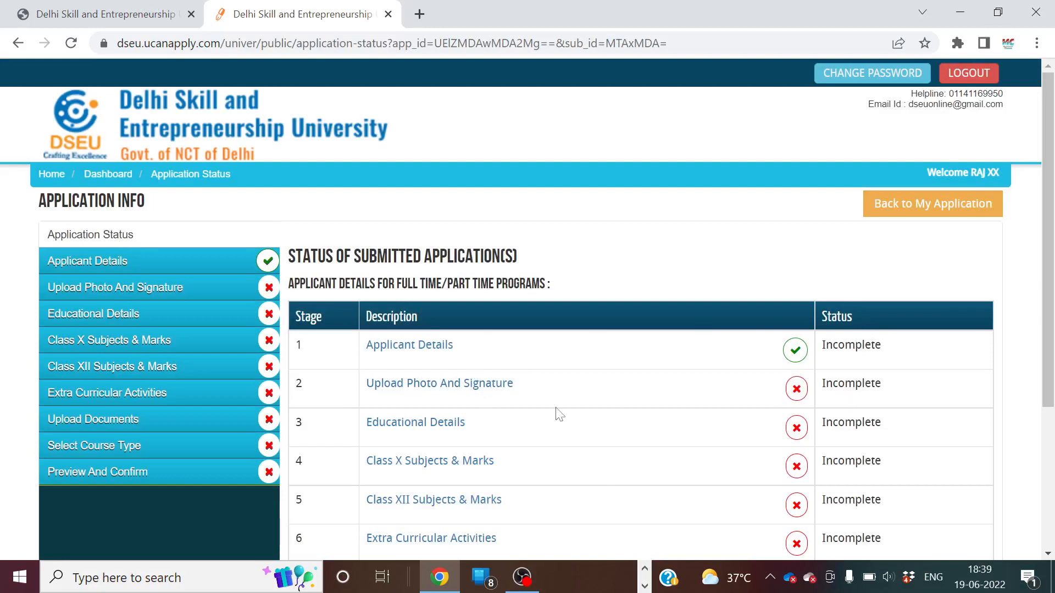
pyautogui.moveTo(1044, 376); pyautogui.dragTo(1022, 438)
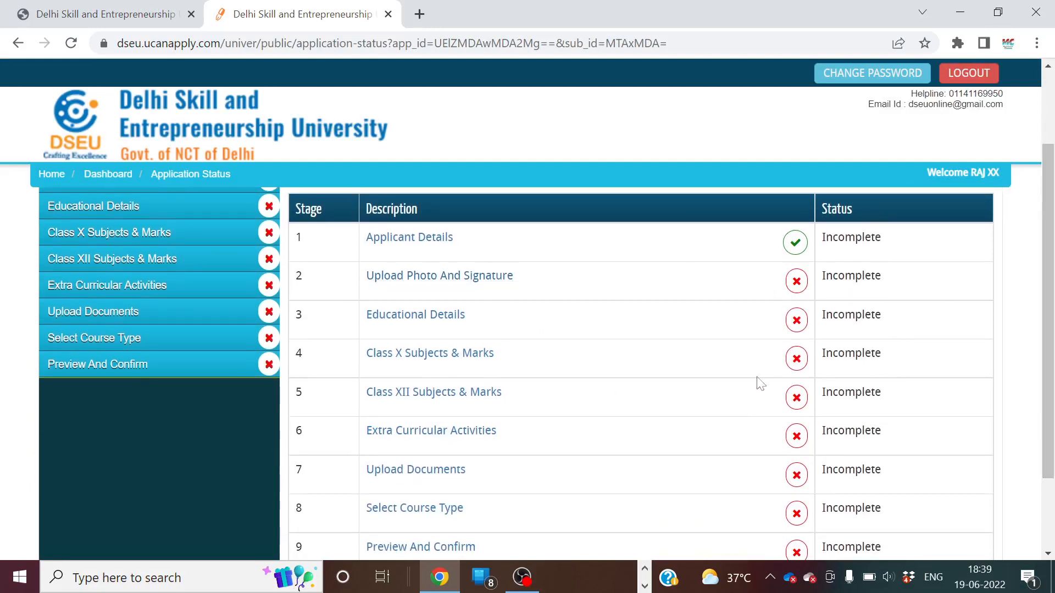
pyautogui.moveTo(1048, 330); pyautogui.dragTo(1044, 242)
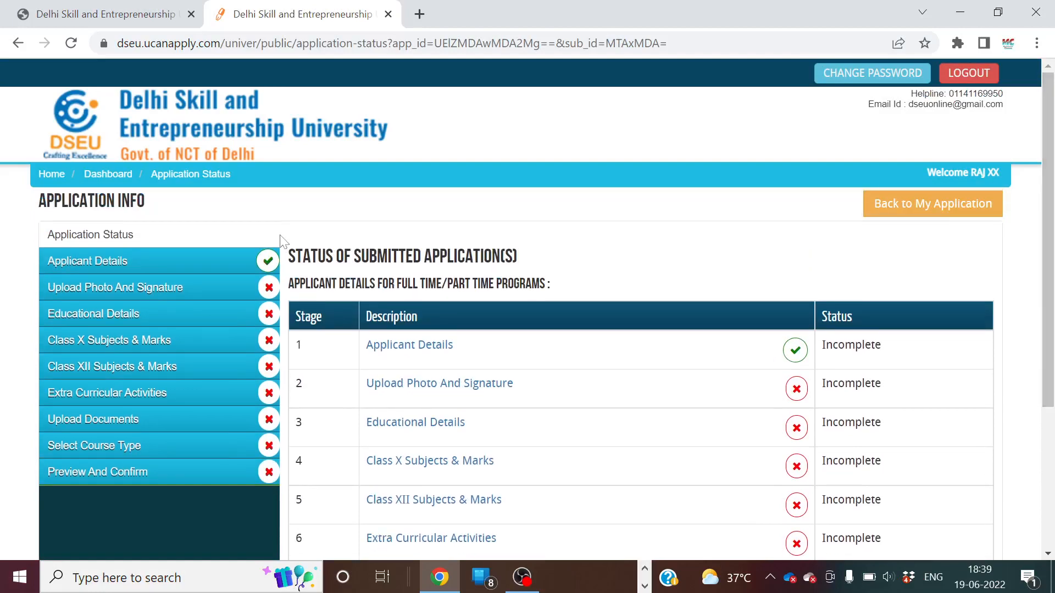
pyautogui.click(115, 266)
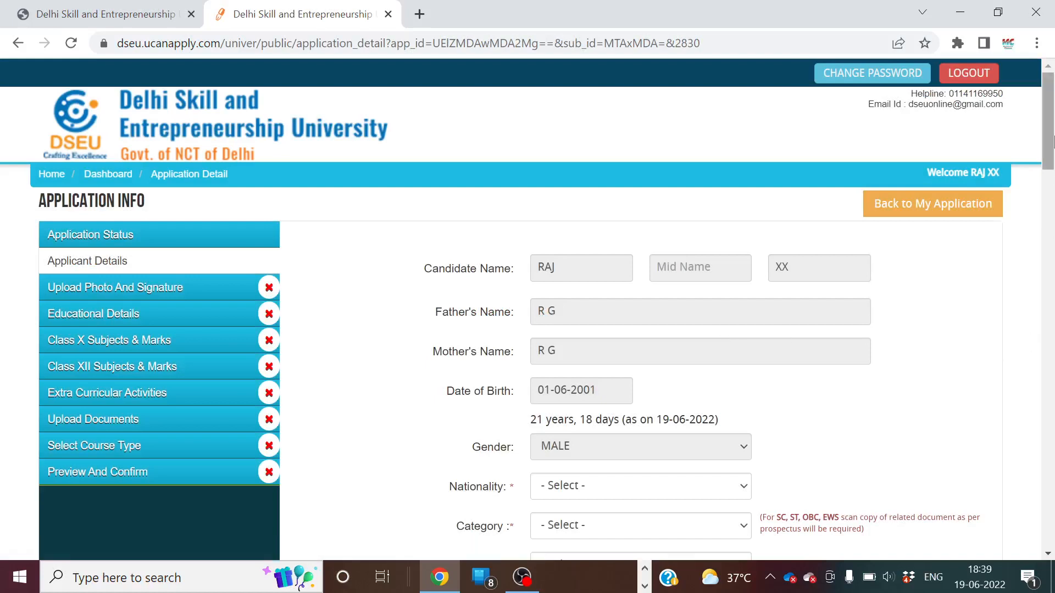
# - Set Nationality to Indian and Category to GENERAL
pyautogui.scroll(-5, 1054, 187)
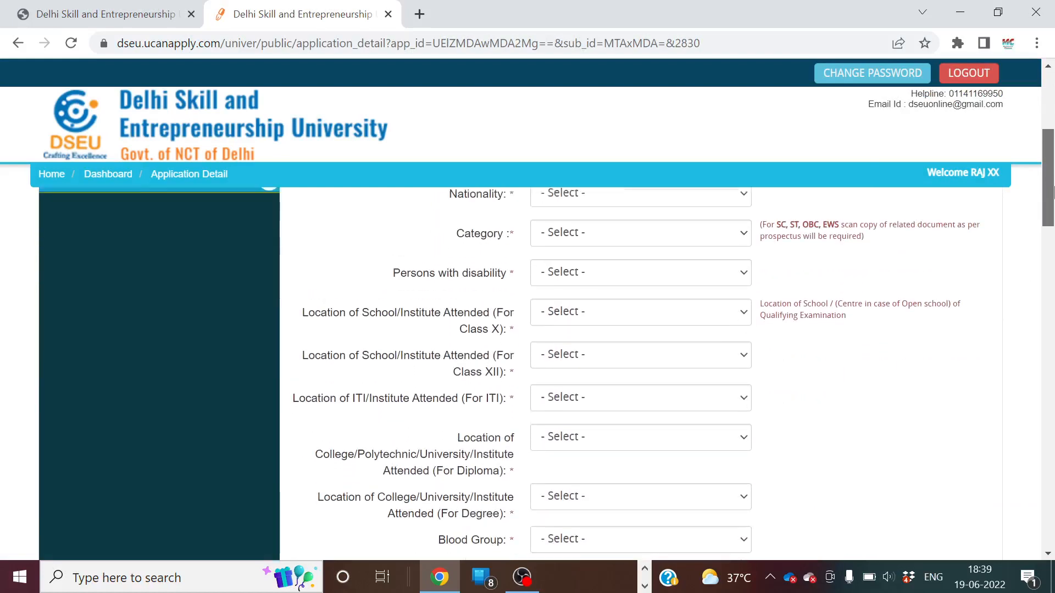
pyautogui.scroll(1, 1053, 198)
pyautogui.click(632, 252)
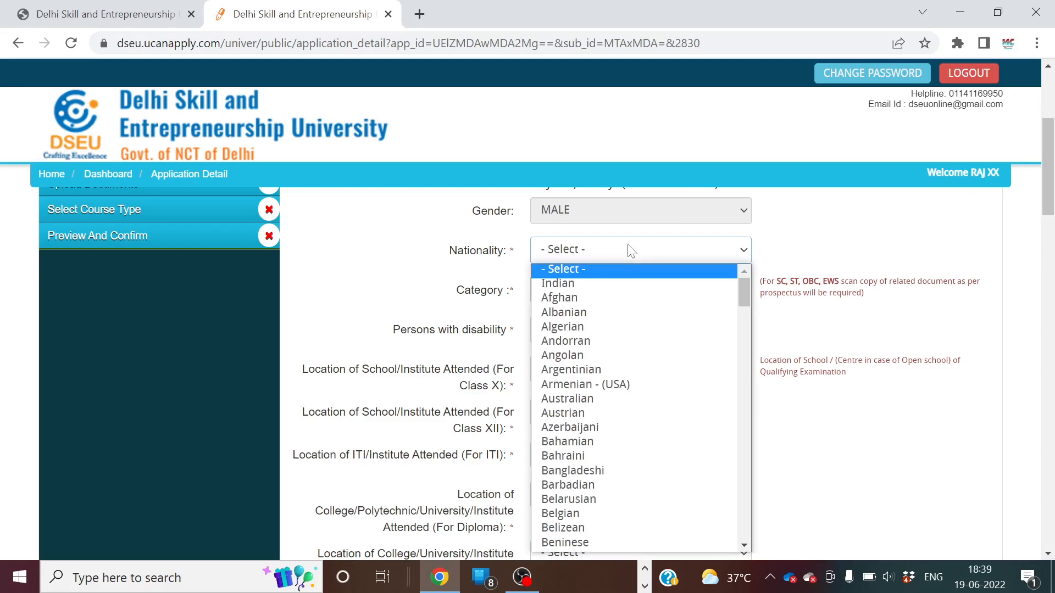
pyautogui.click(565, 283)
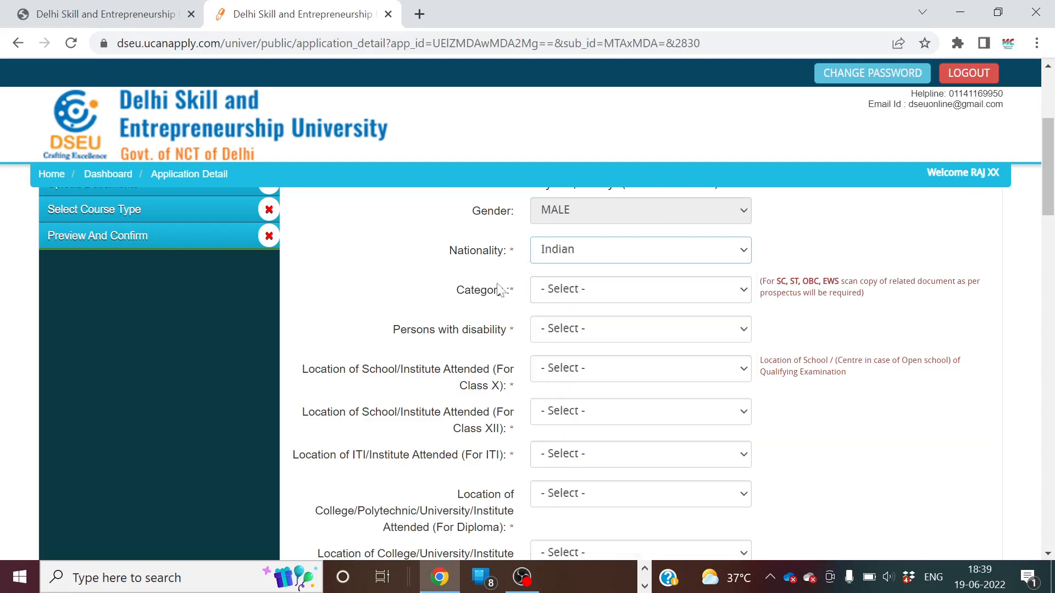
pyautogui.click(607, 296)
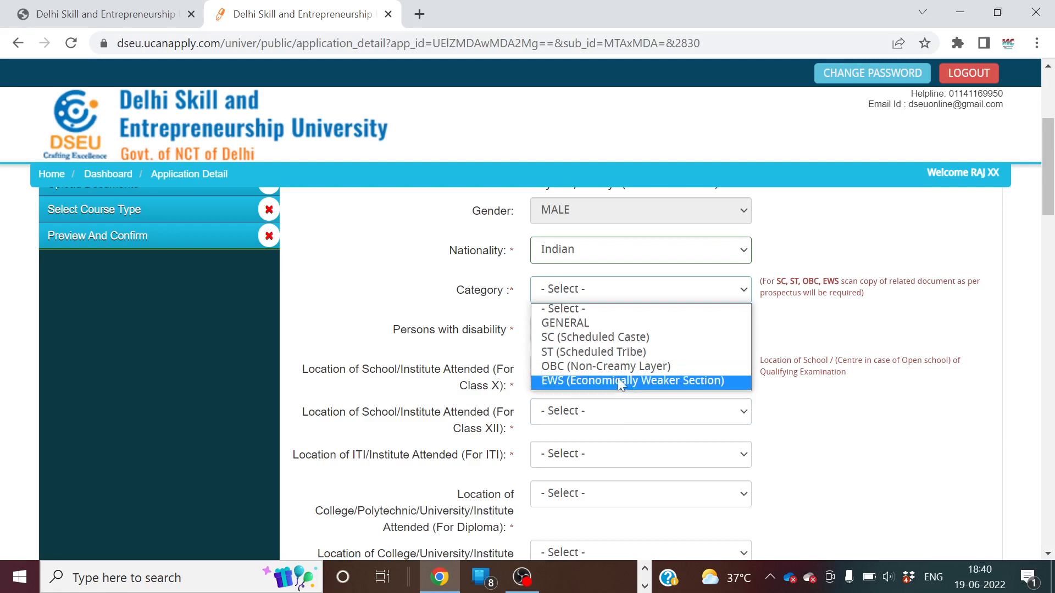
pyautogui.click(578, 330)
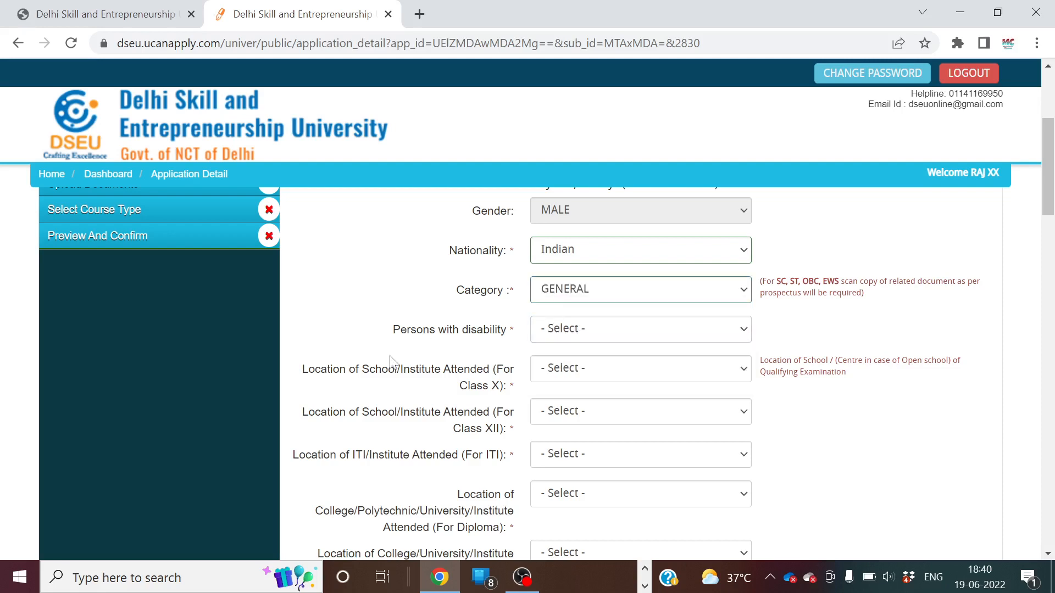
# - Answer No for Persons with disability
pyautogui.click(592, 334)
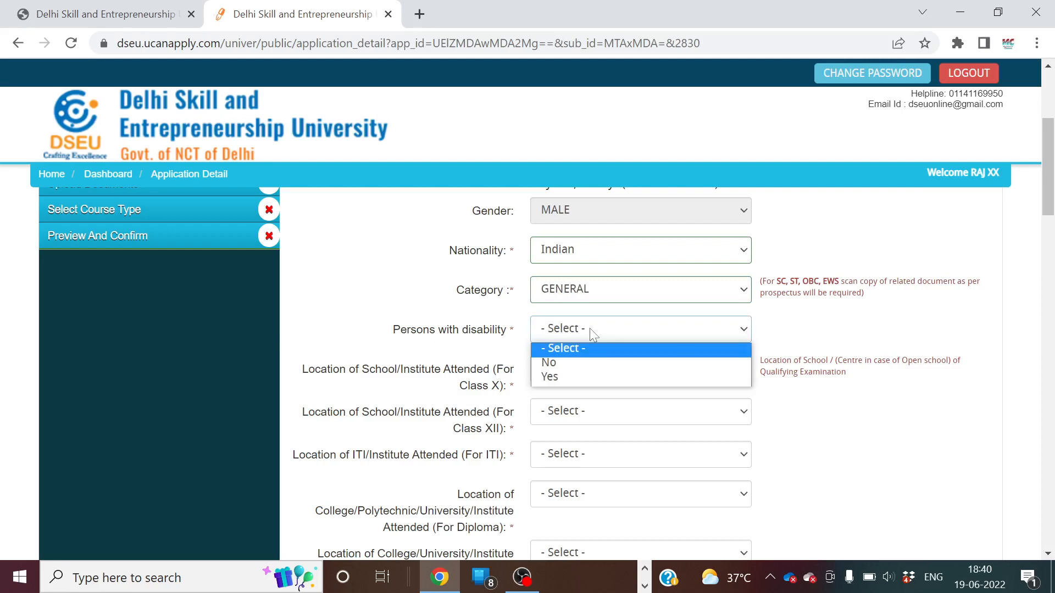
pyautogui.click(557, 361)
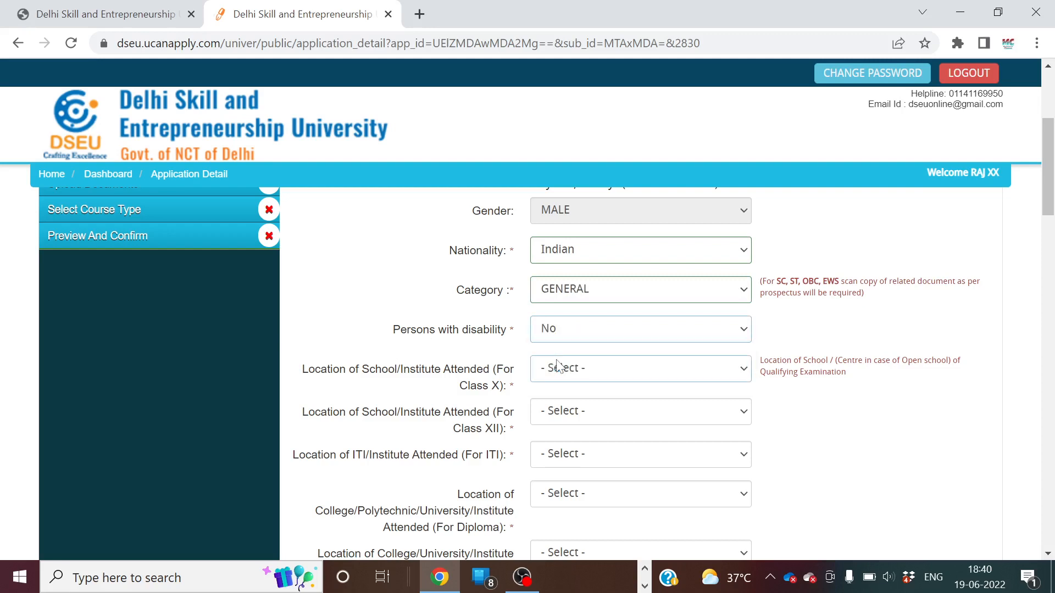
pyautogui.click(474, 334)
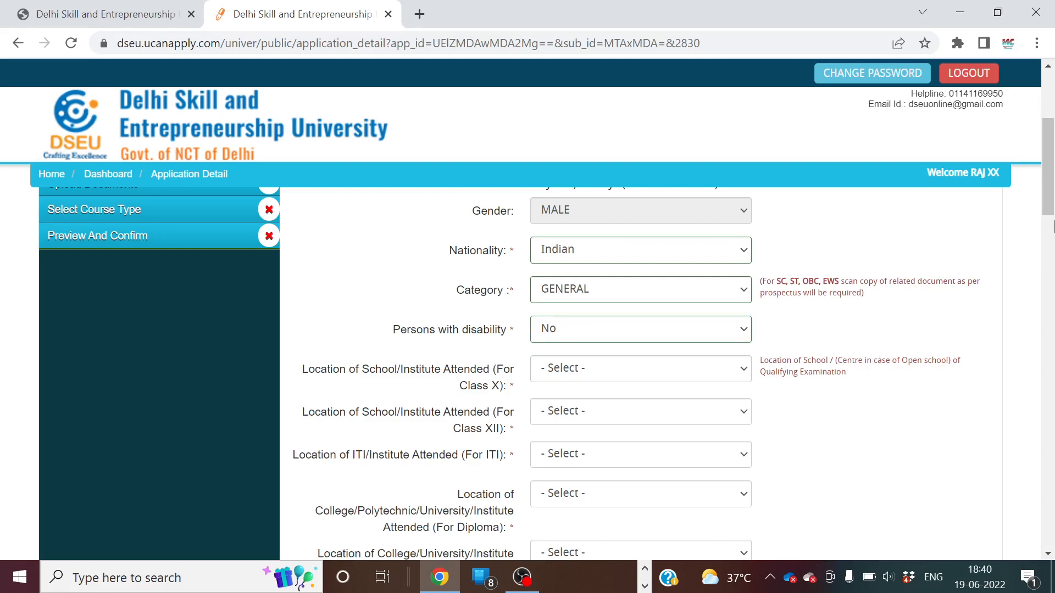
pyautogui.moveTo(1051, 201); pyautogui.dragTo(1051, 221)
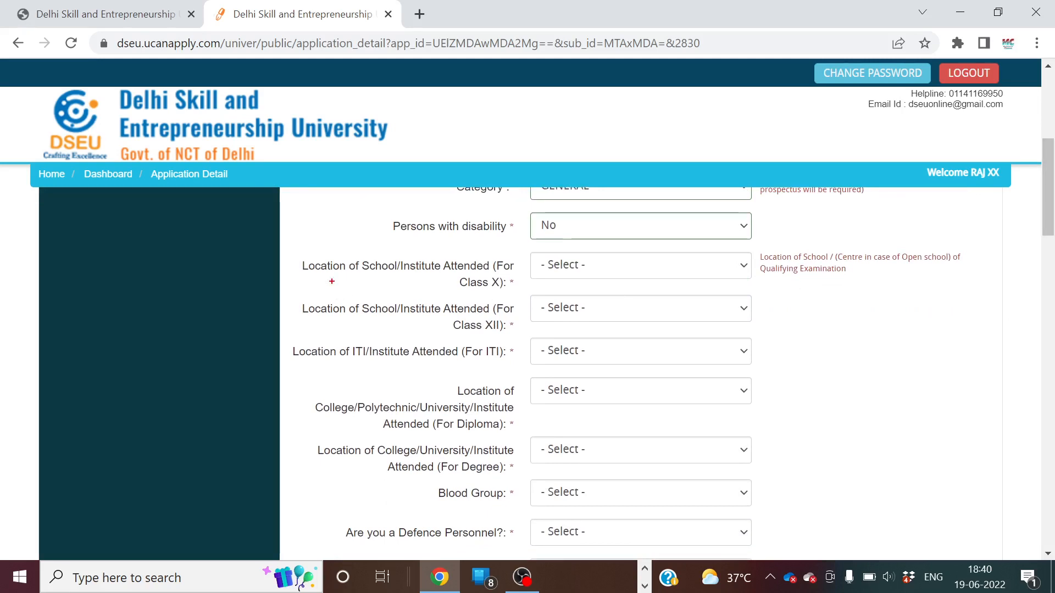
pyautogui.moveTo(332, 281); pyautogui.dragTo(449, 281)
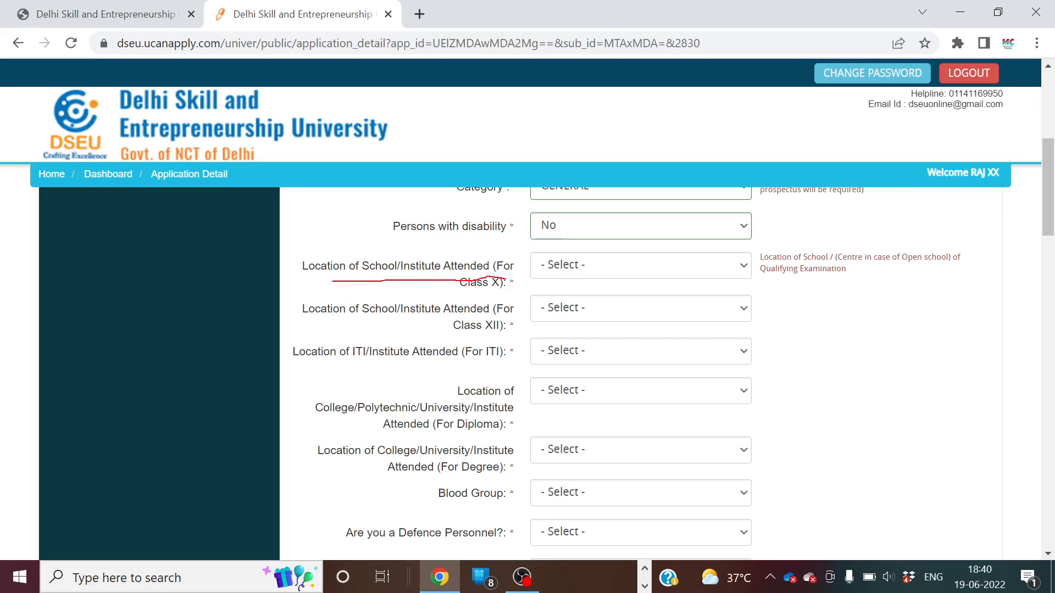
pyautogui.moveTo(504, 278); pyautogui.dragTo(471, 297)
pyautogui.press('Escape')
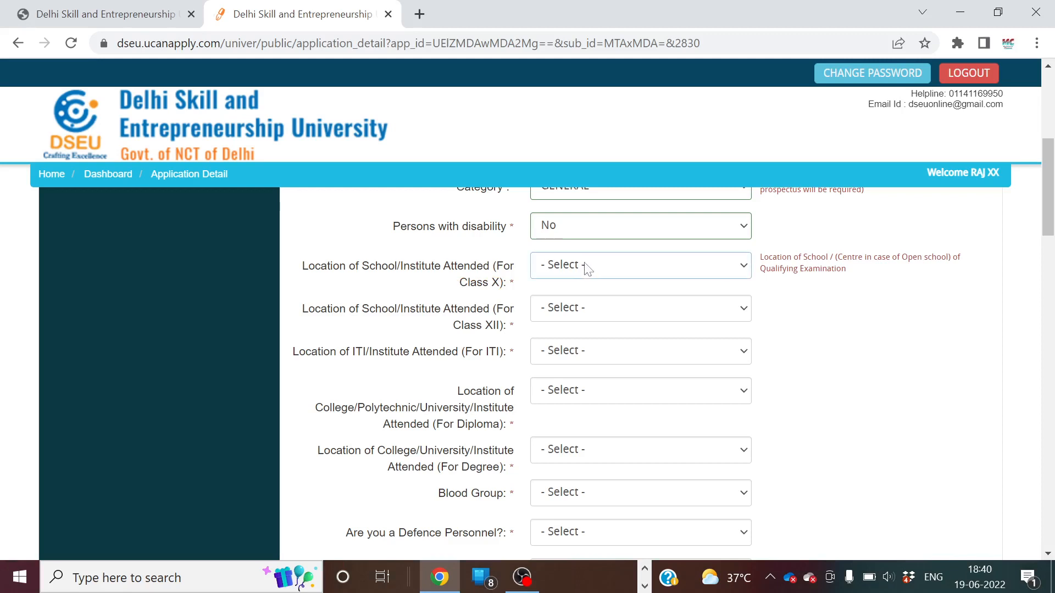
# - Set the Class X school location to Delhi
pyautogui.click(586, 267)
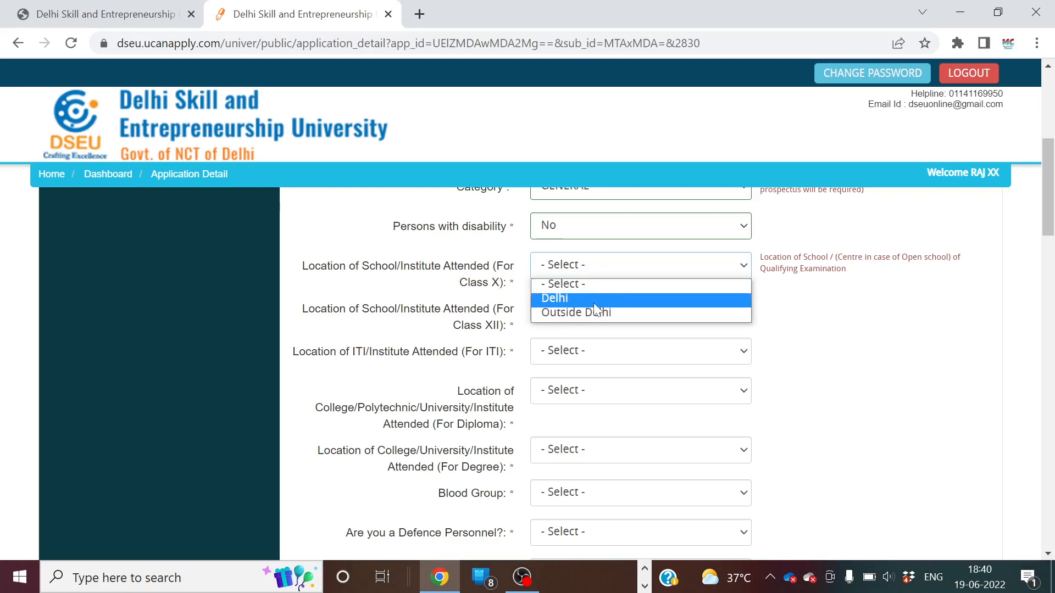
pyautogui.click(611, 315)
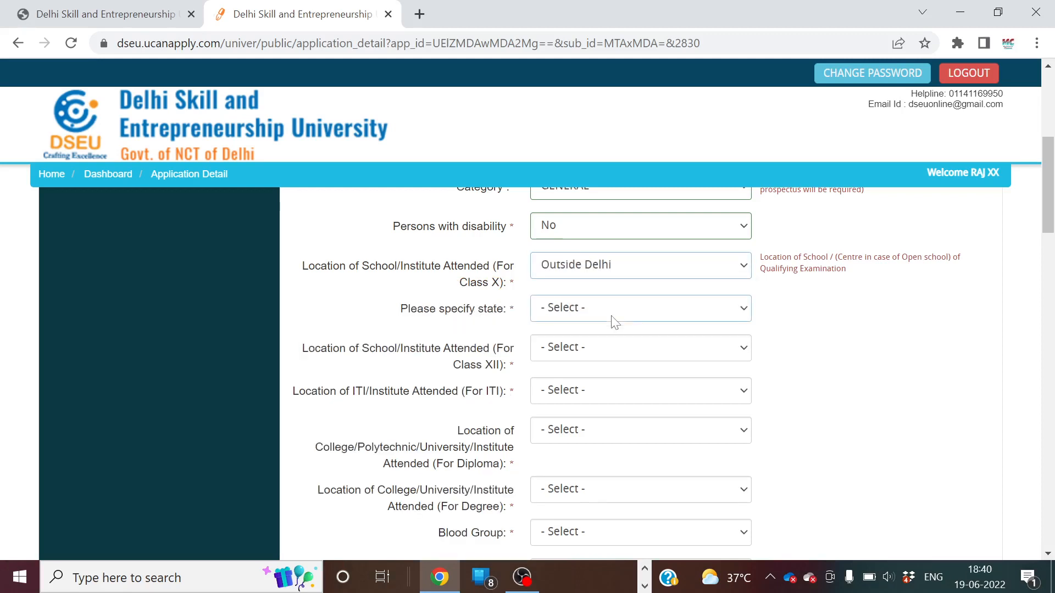
pyautogui.click(574, 316)
pyautogui.press('u')
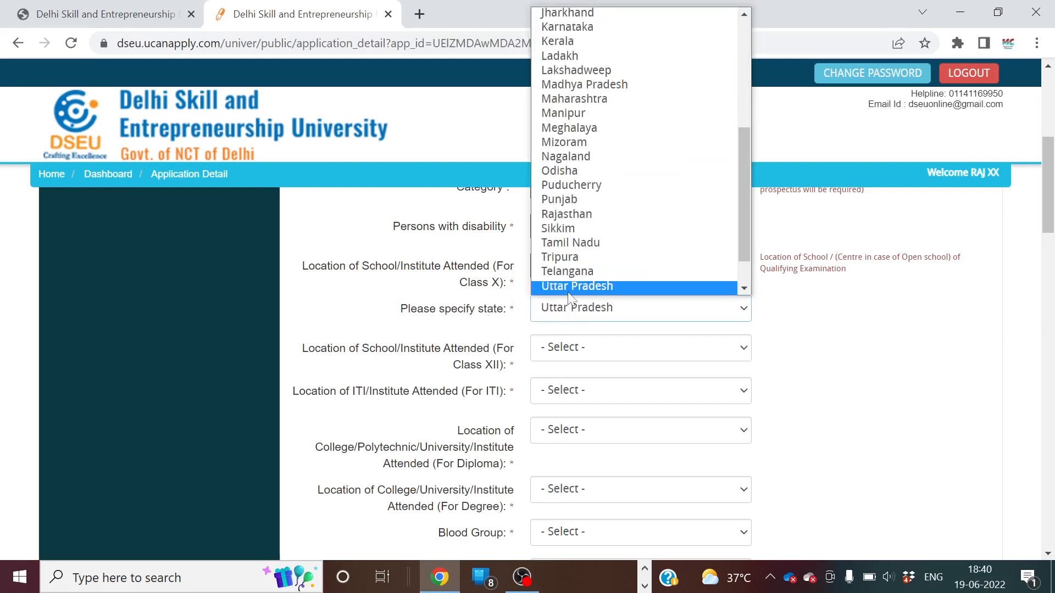
pyautogui.click(569, 287)
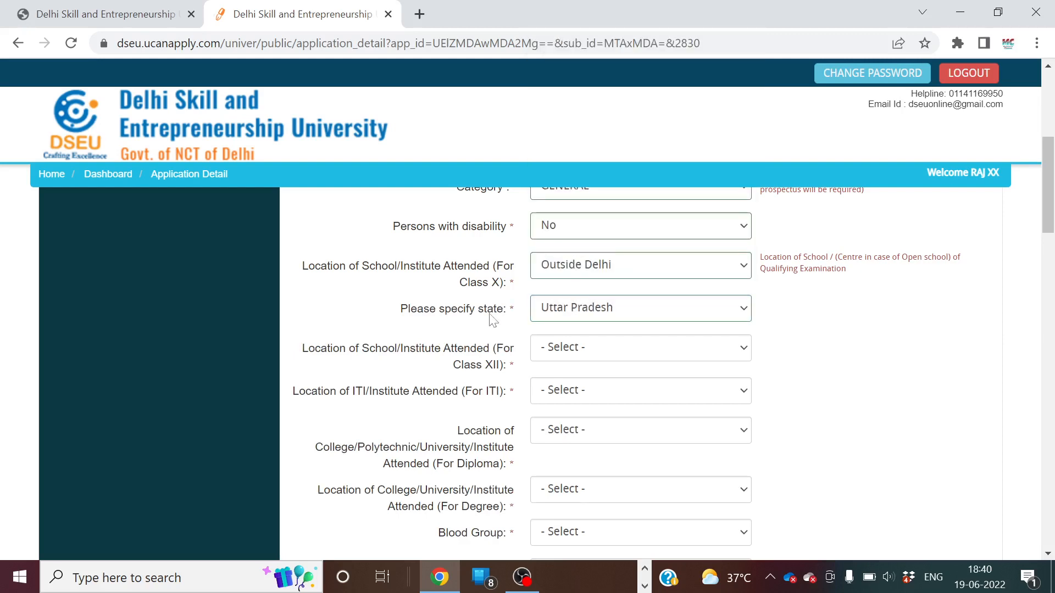
pyautogui.click(567, 275)
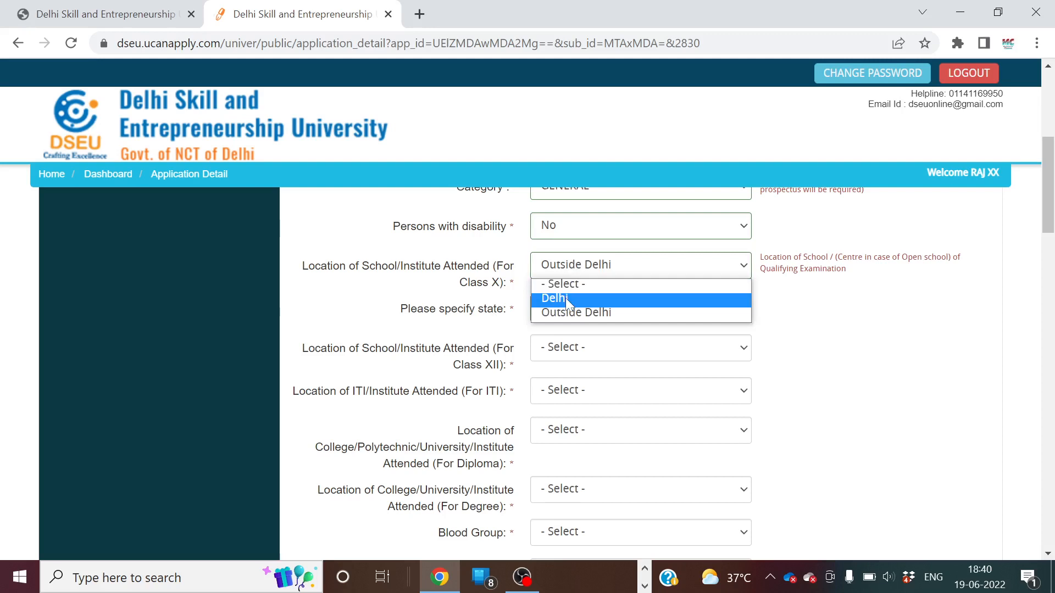
pyautogui.click(585, 297)
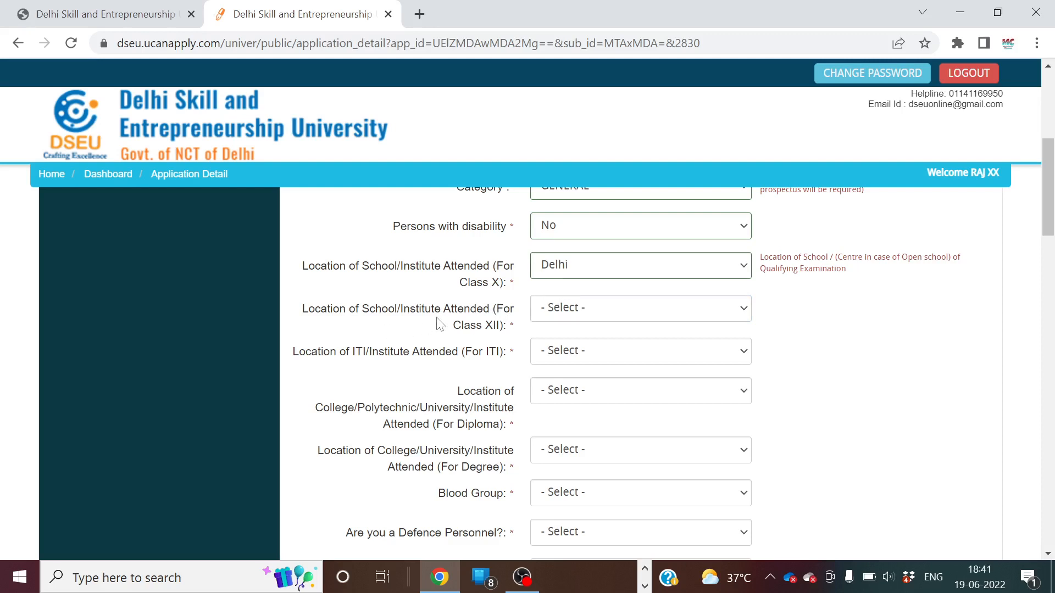
# - Mark the Class XII and ITI locations as Not Applicable
pyautogui.moveTo(424, 318); pyautogui.dragTo(507, 325)
pyautogui.click(509, 325)
pyautogui.click(566, 317)
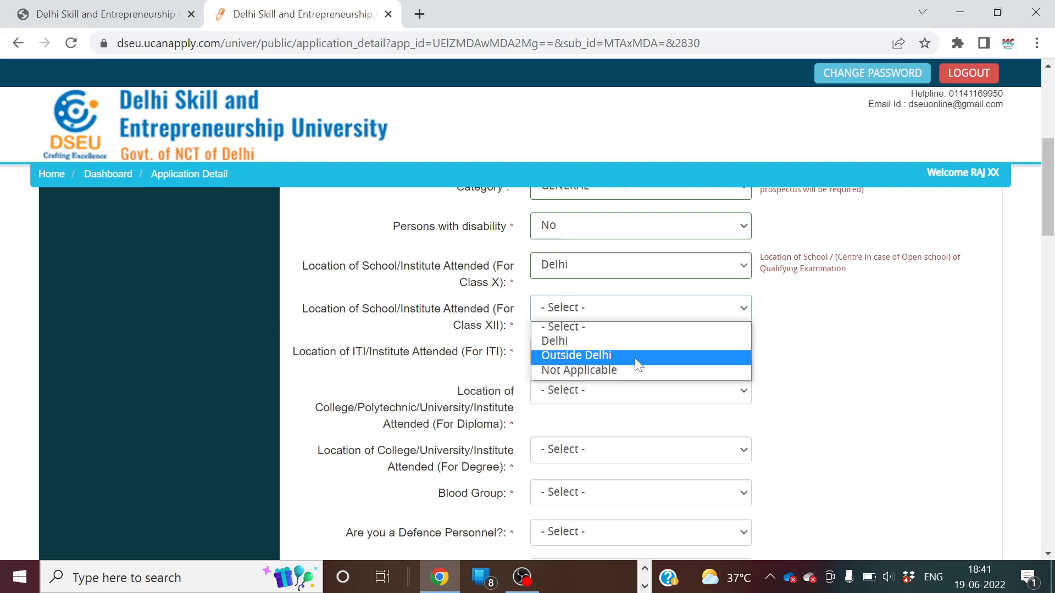
pyautogui.click(582, 370)
pyautogui.click(486, 330)
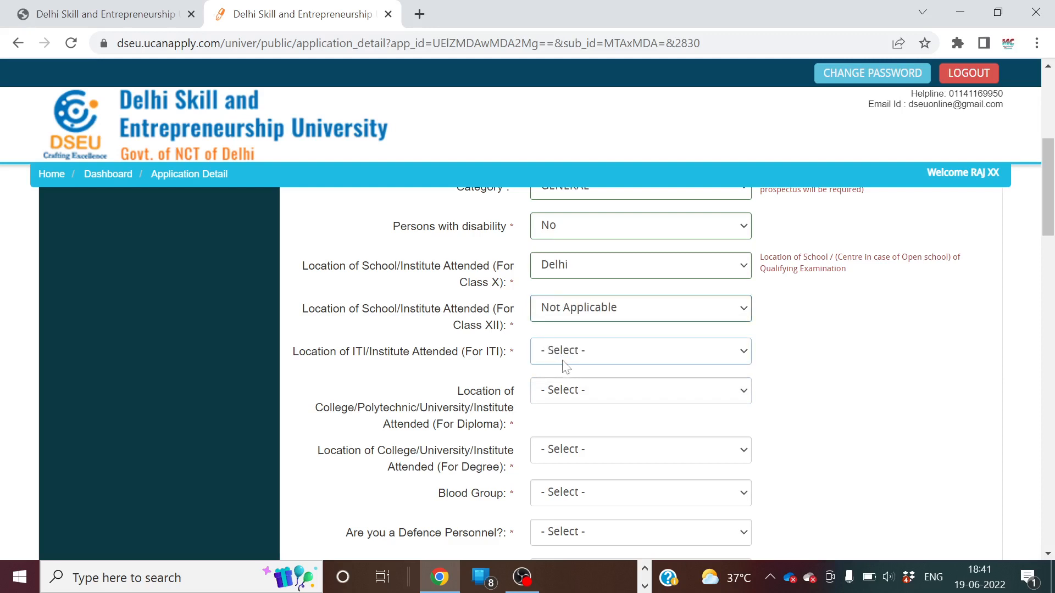
pyautogui.moveTo(415, 357); pyautogui.dragTo(476, 352)
pyautogui.click(476, 352)
pyautogui.click(563, 358)
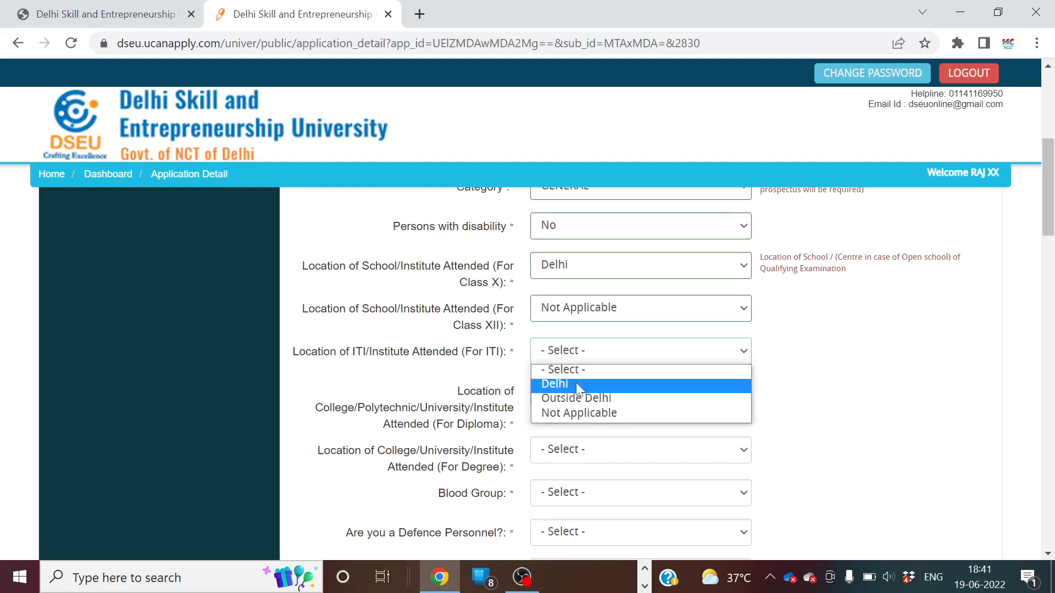
pyautogui.click(617, 419)
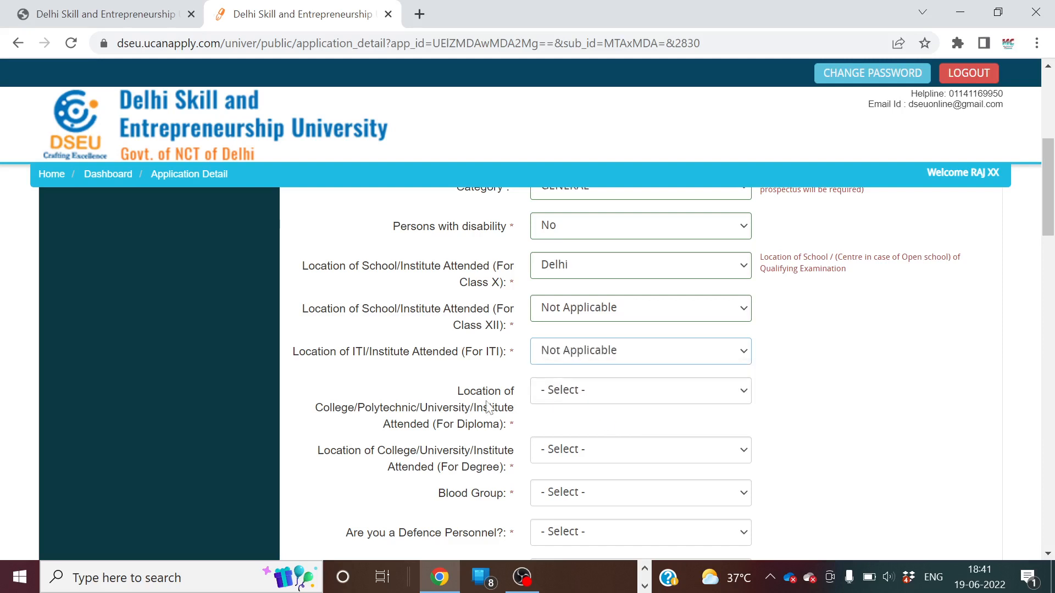
pyautogui.click(432, 422)
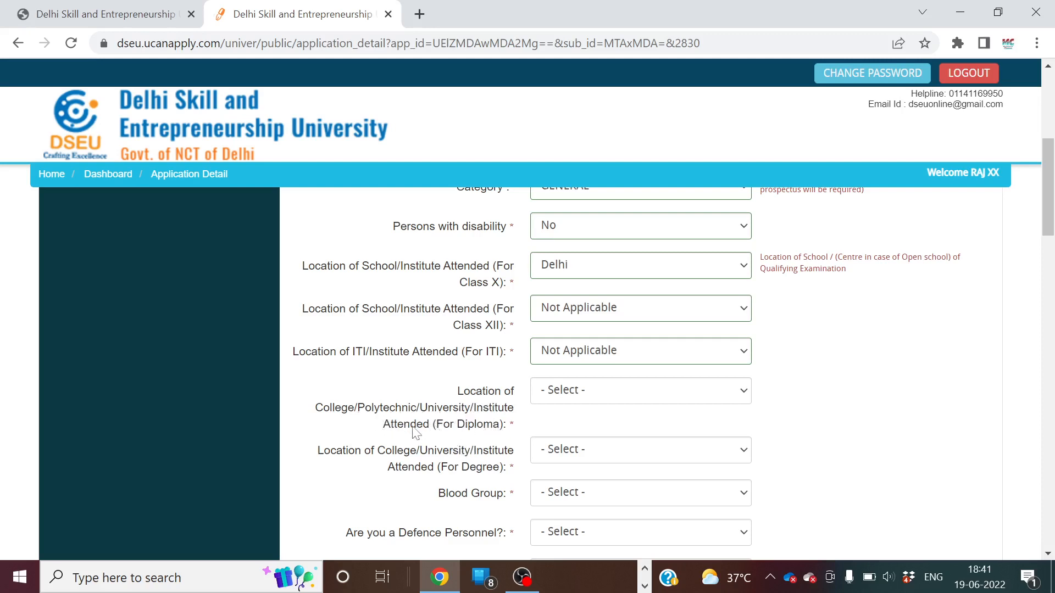
# - Mark the Diploma and Degree locations as Not Applicable
pyautogui.click(568, 396)
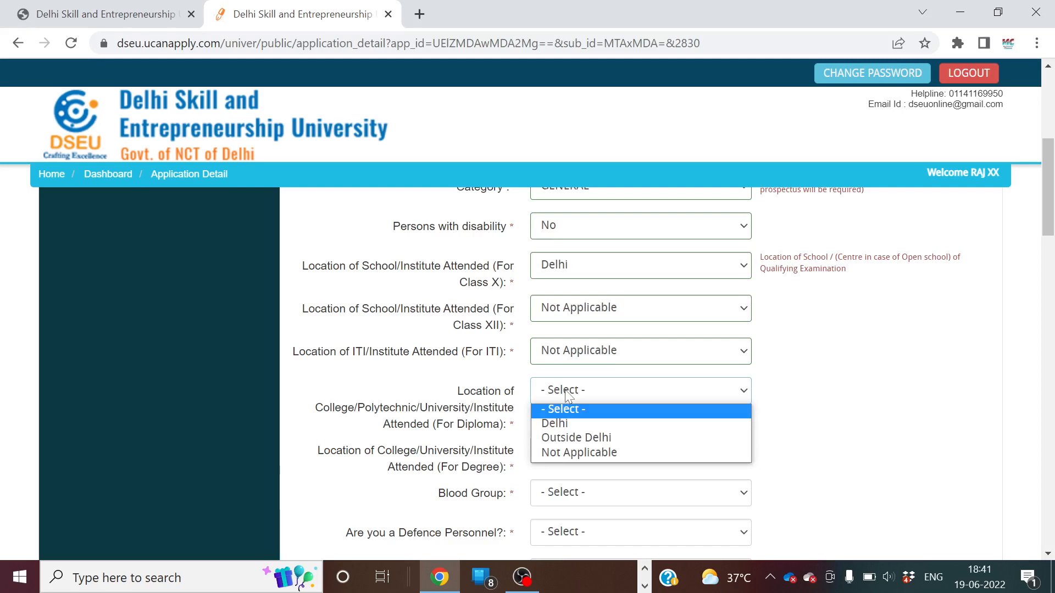
pyautogui.click(569, 428)
pyautogui.click(603, 401)
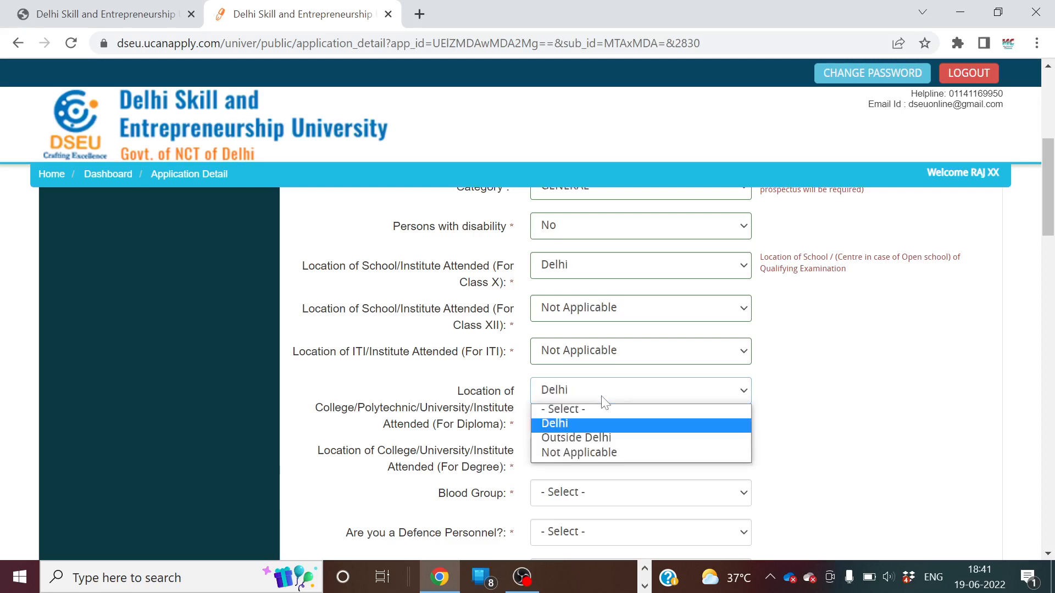
pyautogui.click(576, 438)
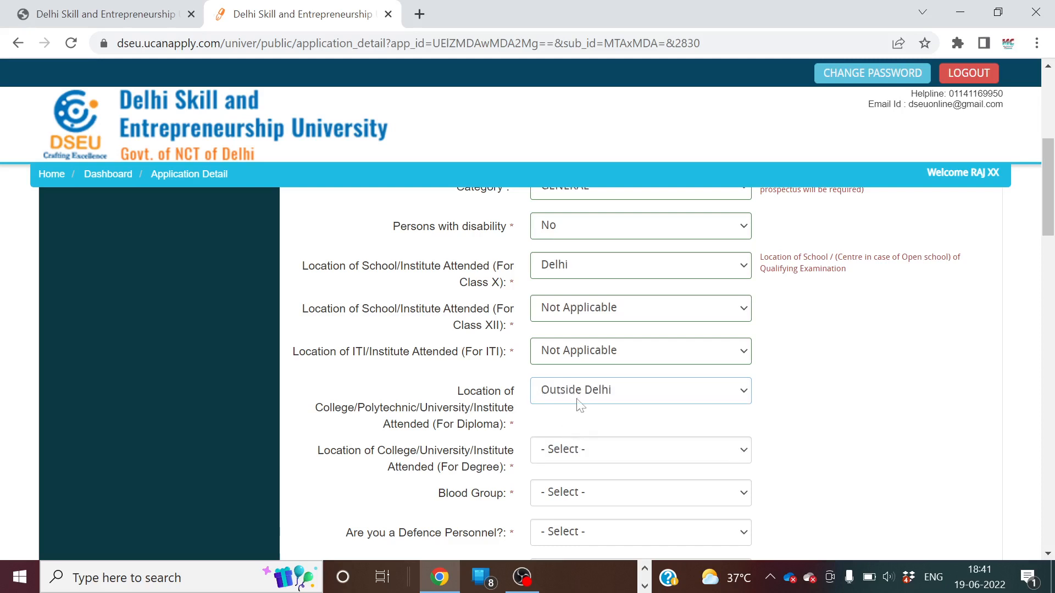
pyautogui.click(595, 391)
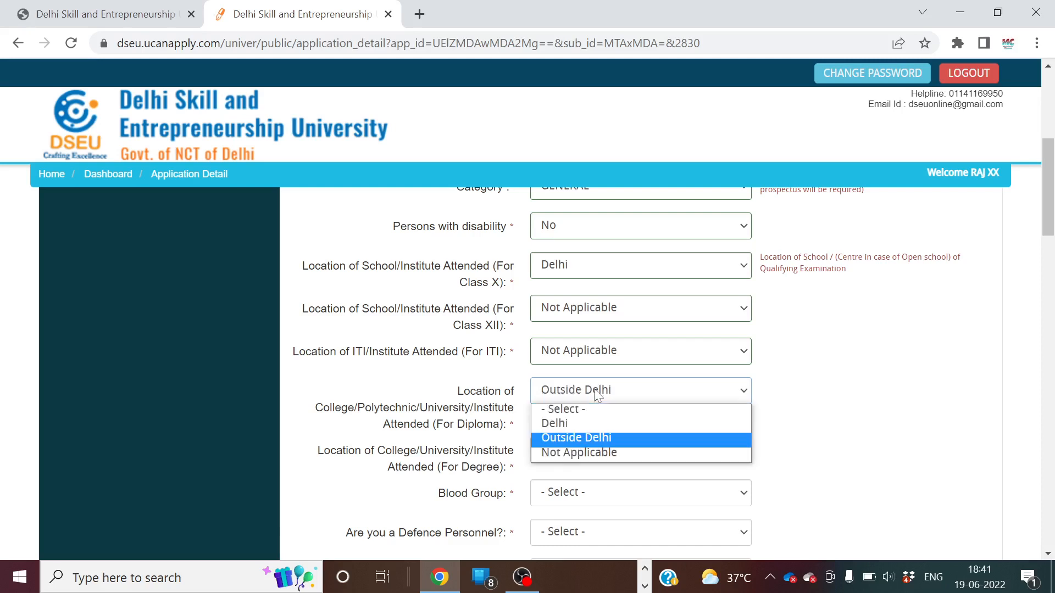
pyautogui.click(577, 456)
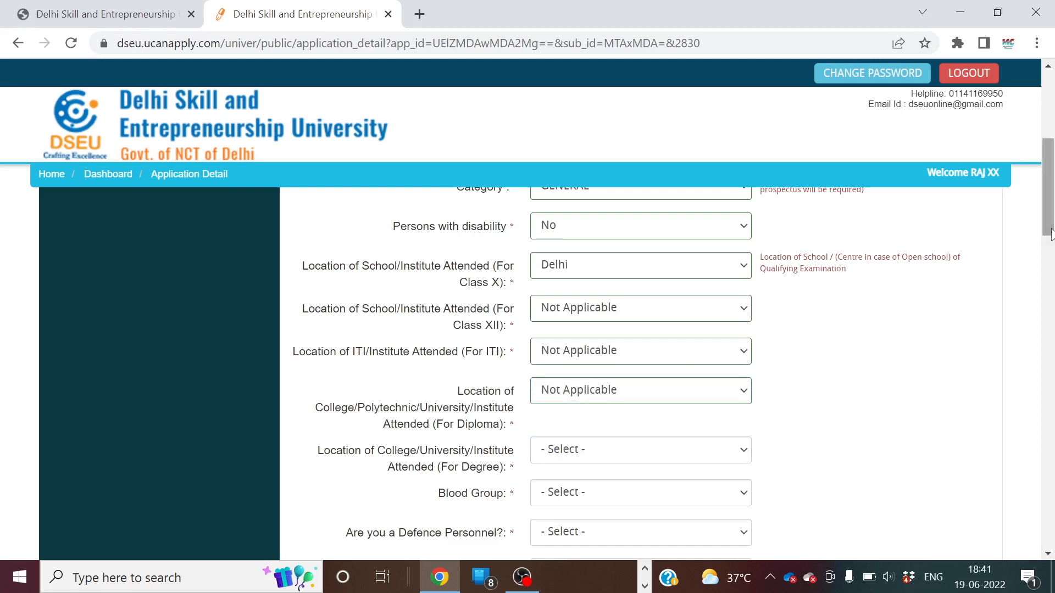
pyautogui.scroll(-3, 1051, 234)
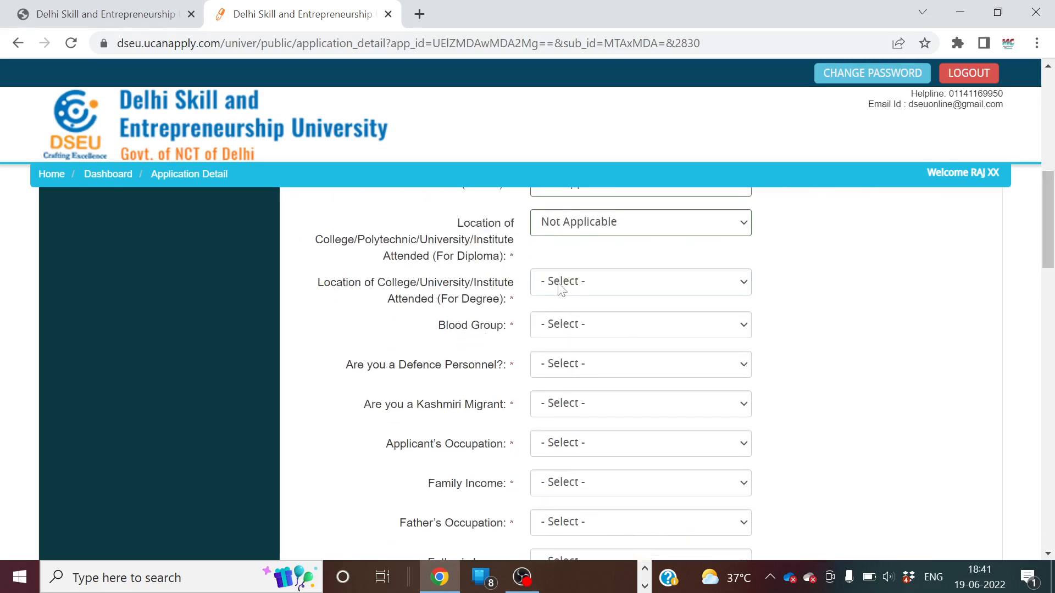
pyautogui.click(582, 287)
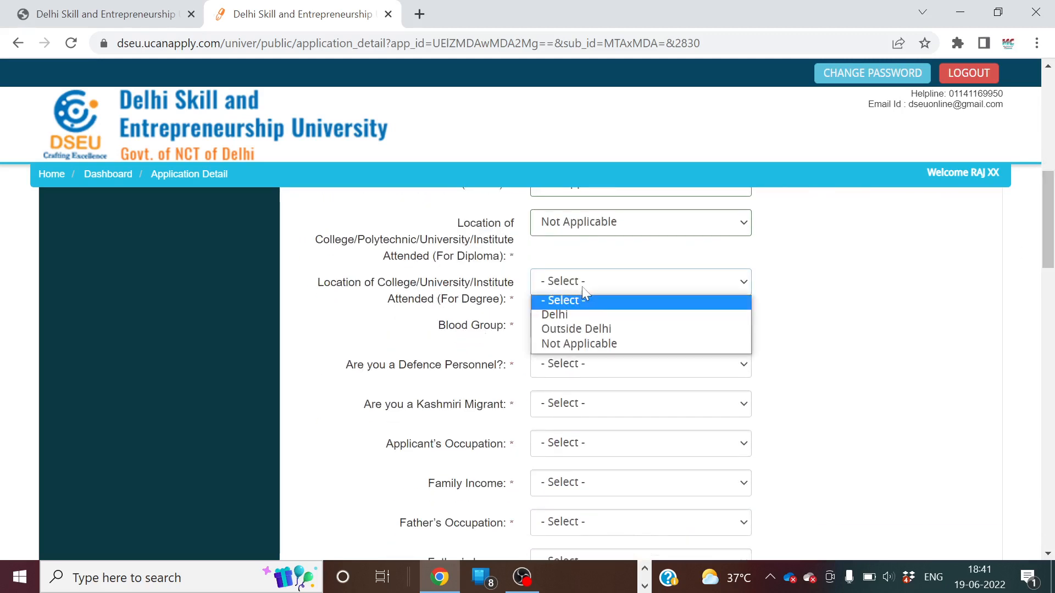
pyautogui.click(585, 344)
# - Set blood group to O+ and answer No to Defence Personnel and Kashmiri Migrant
pyautogui.click(582, 327)
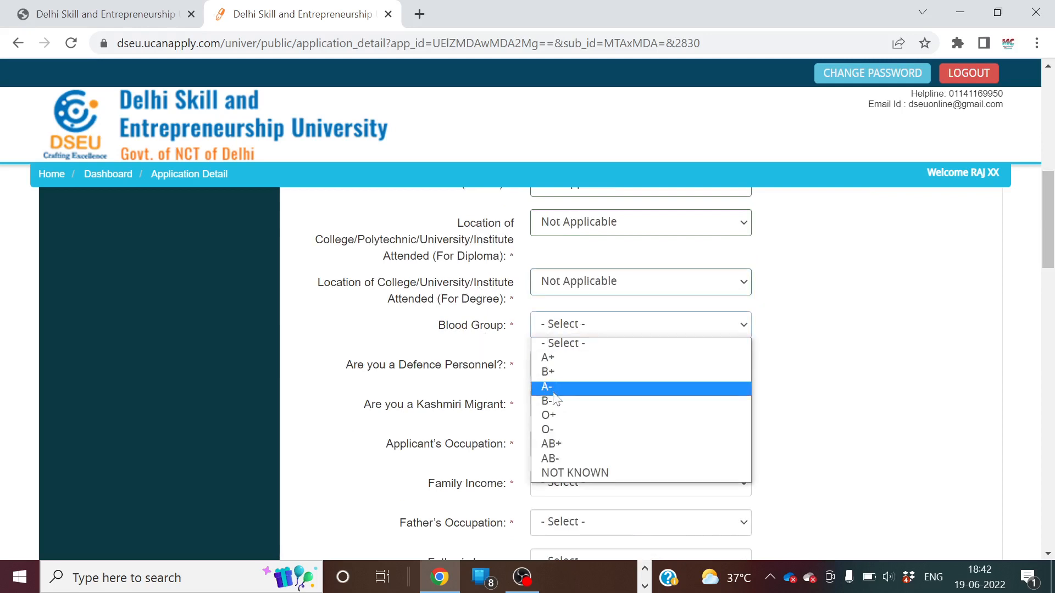
pyautogui.click(555, 413)
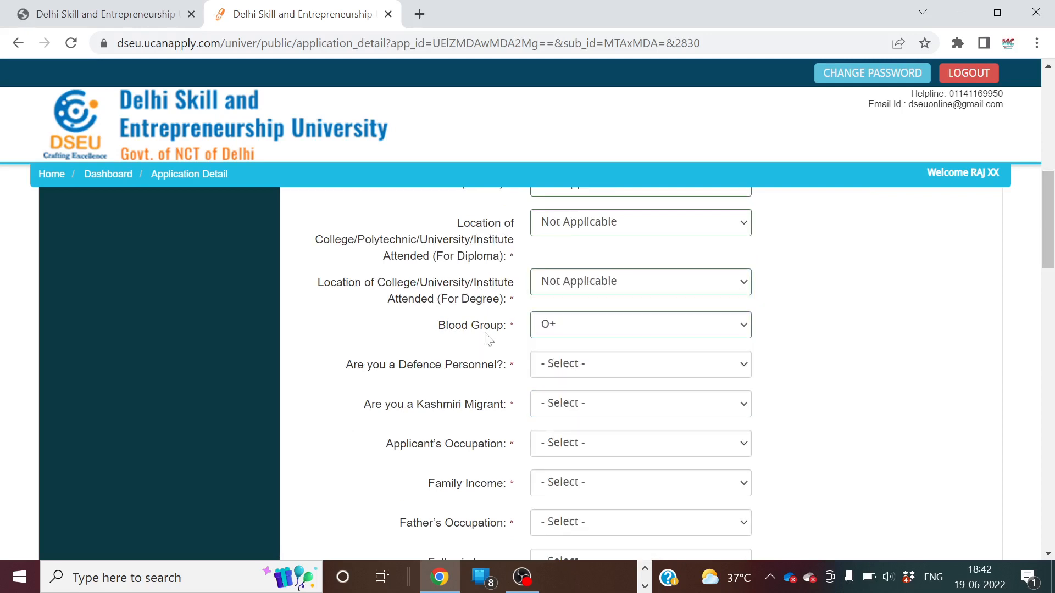
pyautogui.click(588, 368)
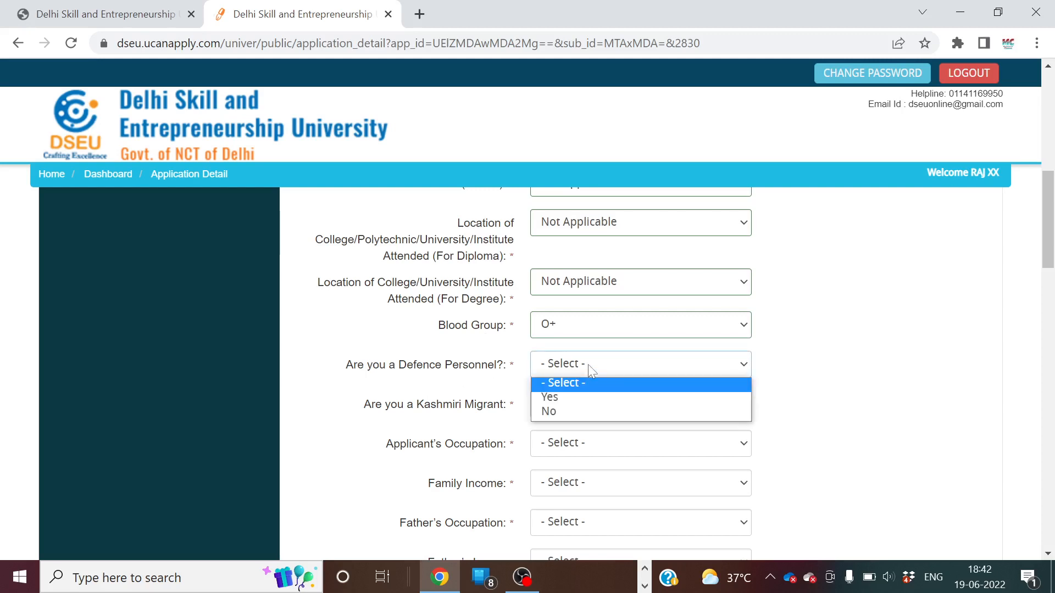
pyautogui.click(548, 413)
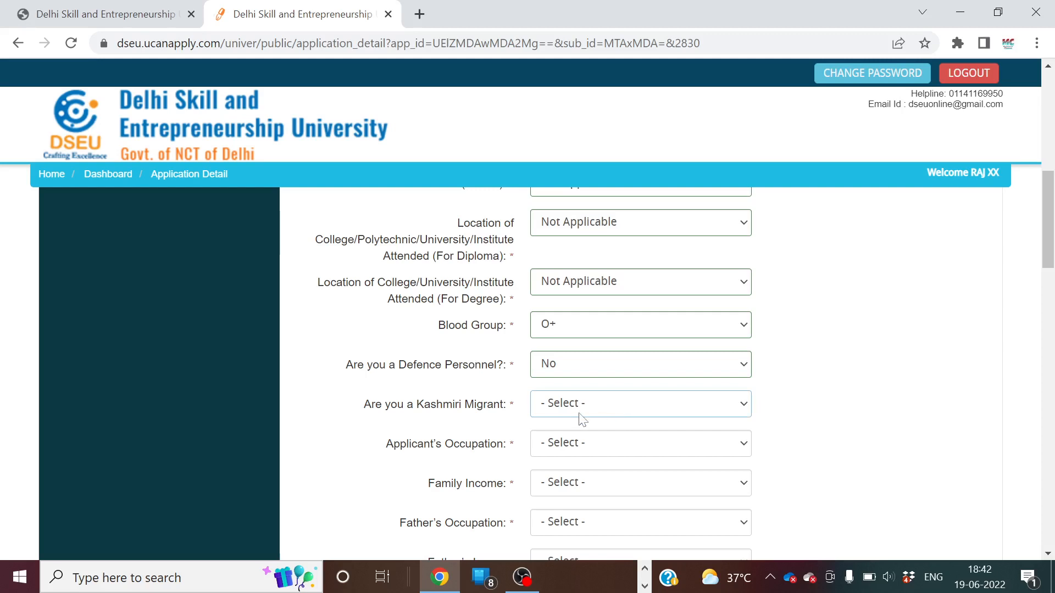
pyautogui.moveTo(466, 416); pyautogui.dragTo(432, 418)
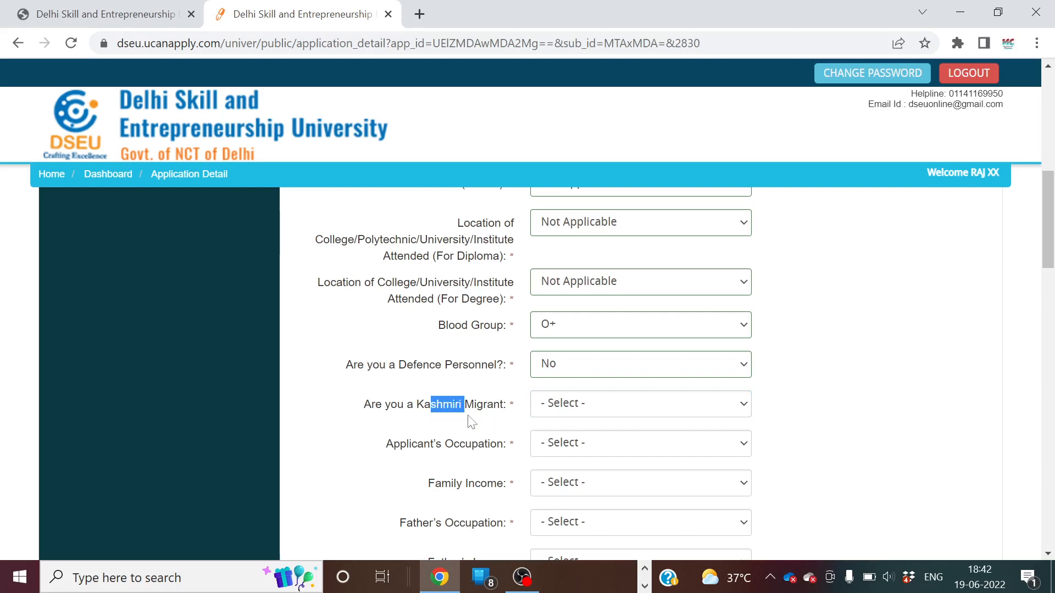
pyautogui.click(558, 413)
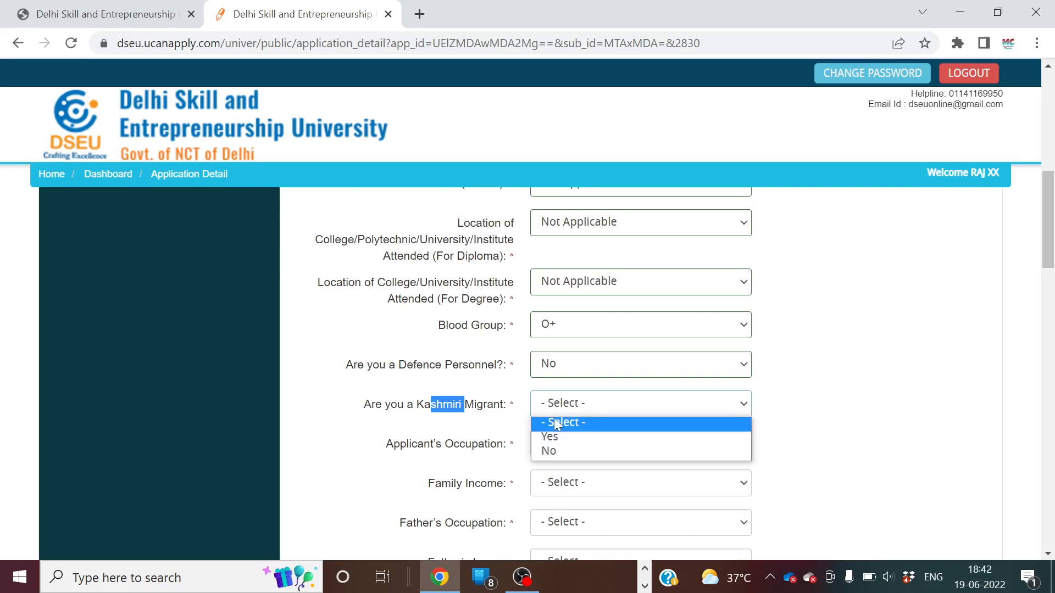
pyautogui.click(551, 450)
pyautogui.click(498, 416)
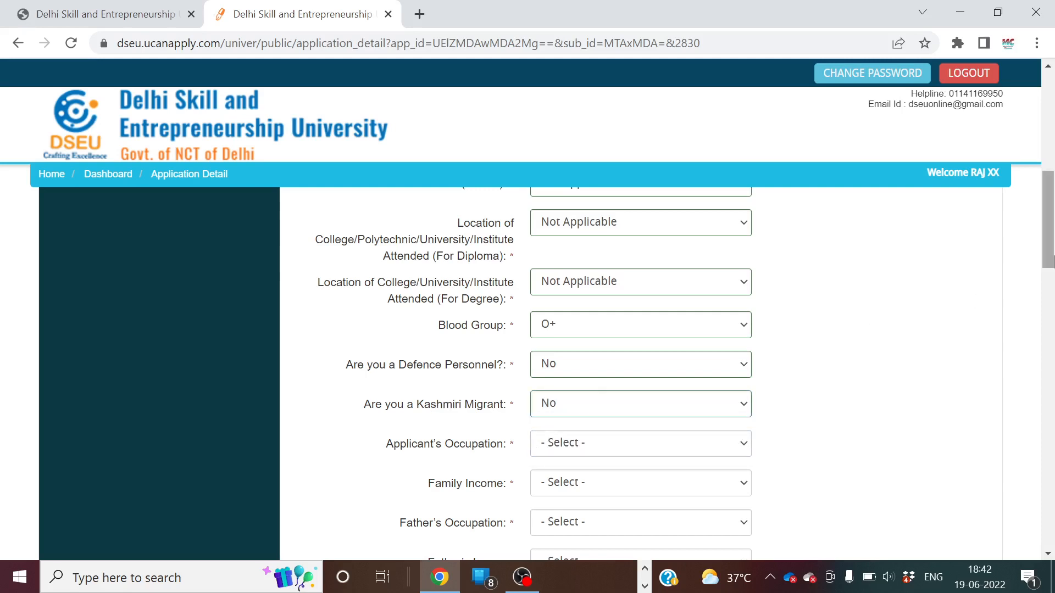
# - Set Applicant's Occupation to Student and Family Income to Below 1.5 lakhs per annum
pyautogui.moveTo(1053, 254); pyautogui.dragTo(1053, 287)
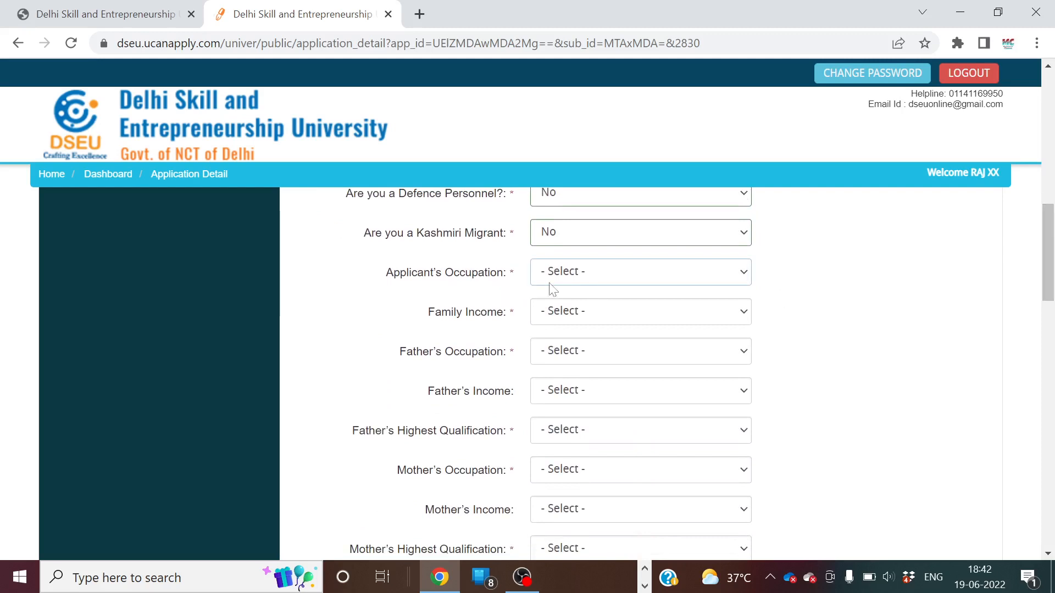
pyautogui.click(578, 283)
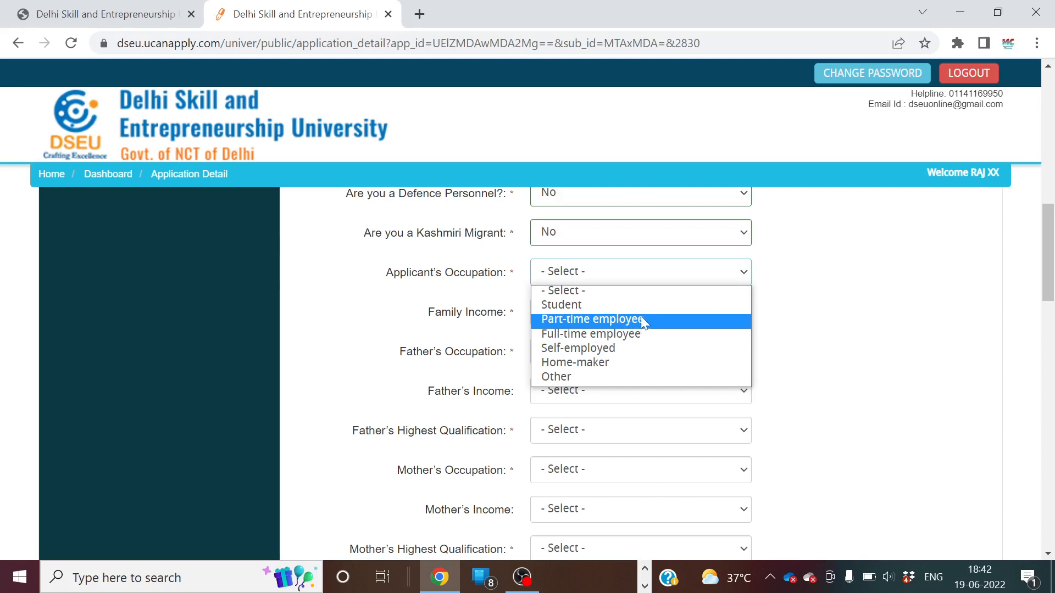
pyautogui.click(585, 306)
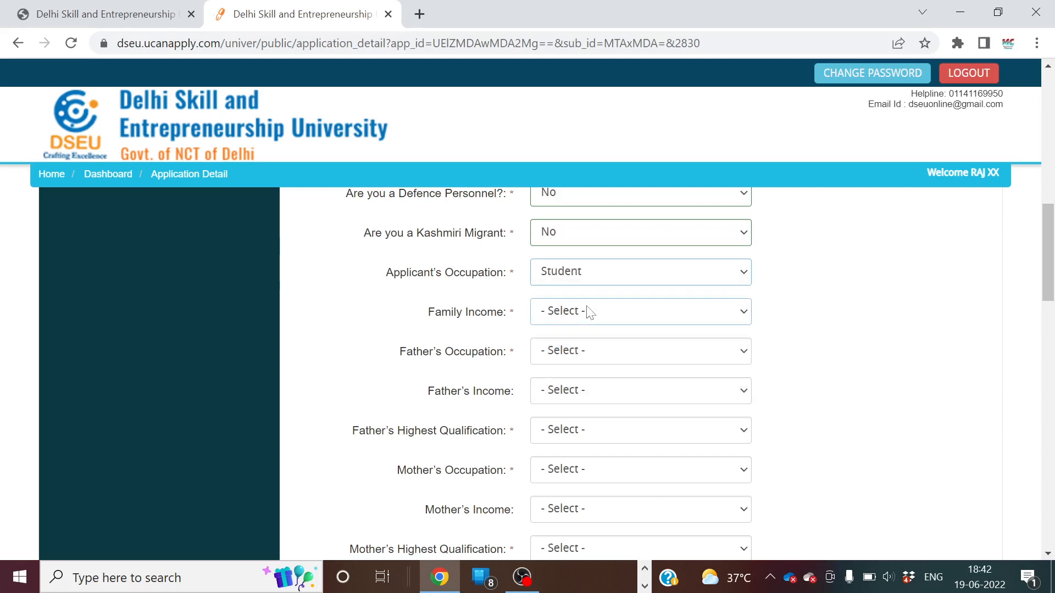
pyautogui.click(480, 278)
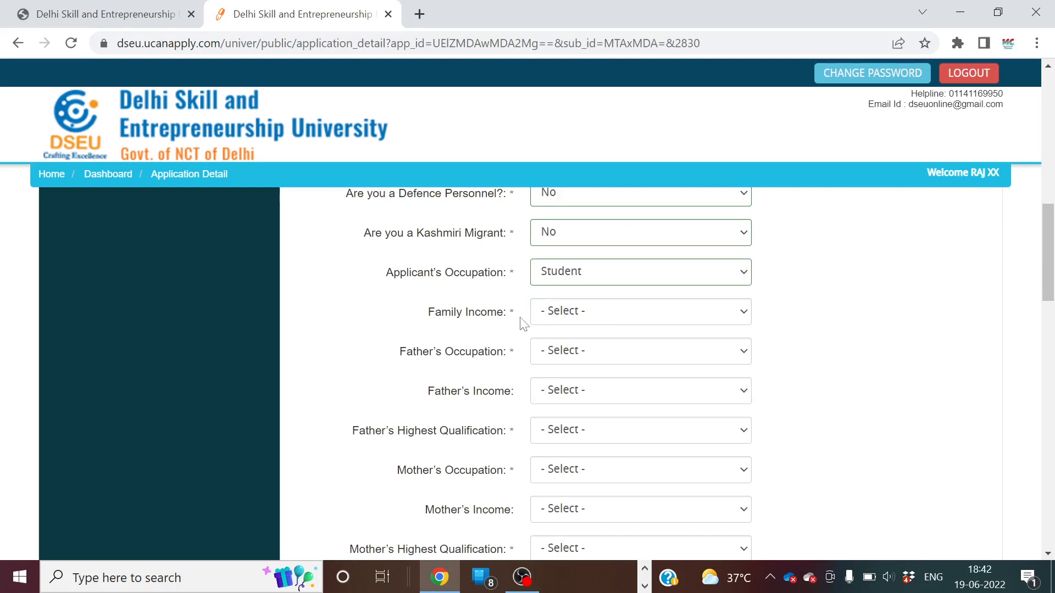
pyautogui.click(577, 315)
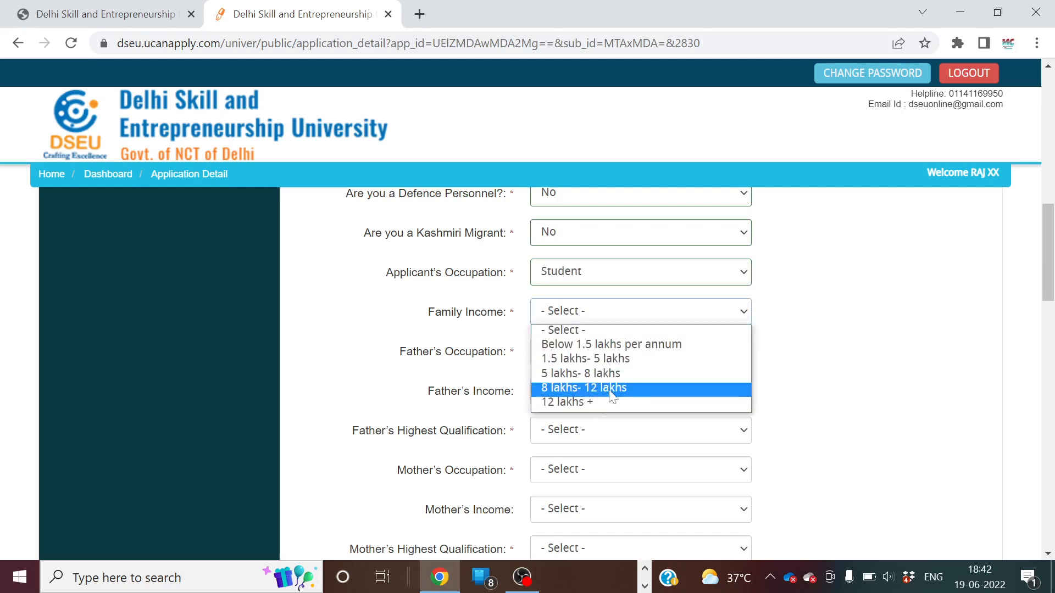
pyautogui.click(647, 347)
pyautogui.click(615, 317)
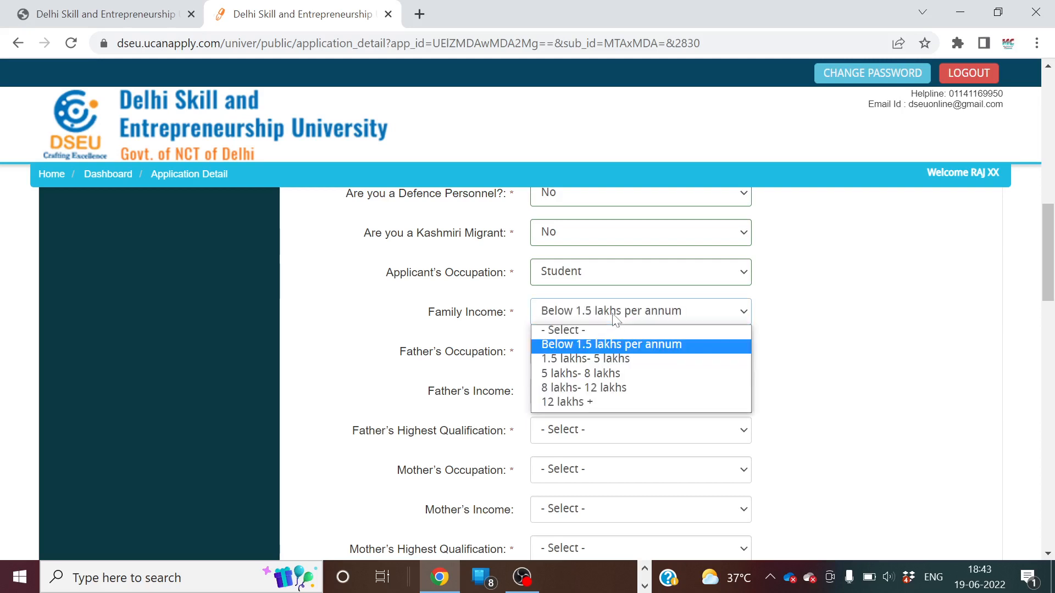
pyautogui.click(615, 318)
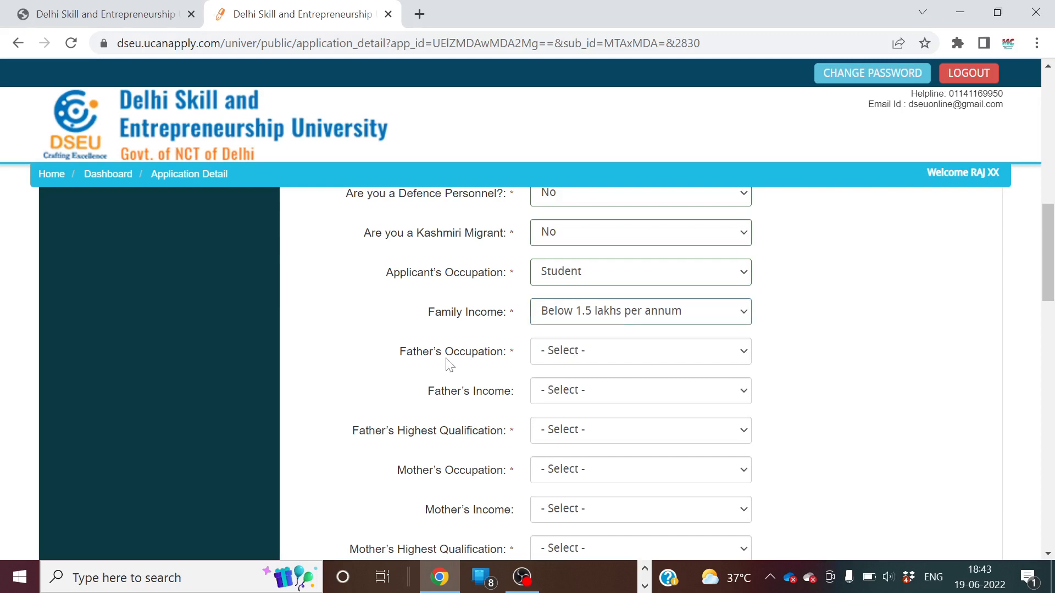
# - Set the father's occupation to Private, income to Below 1.5 lakhs per annum, qualification to Graduate
pyautogui.click(573, 357)
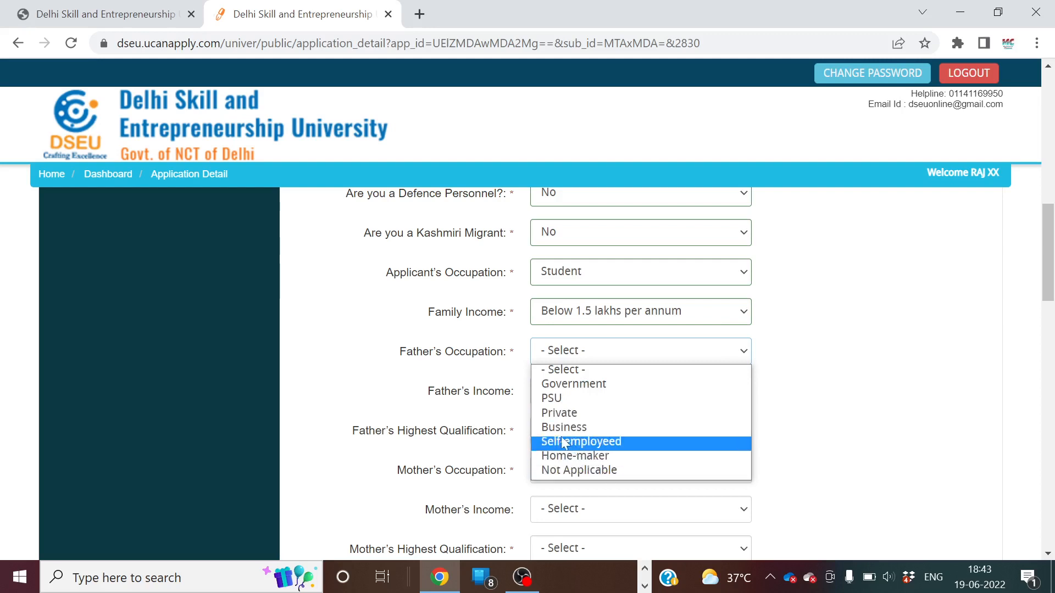
pyautogui.click(573, 413)
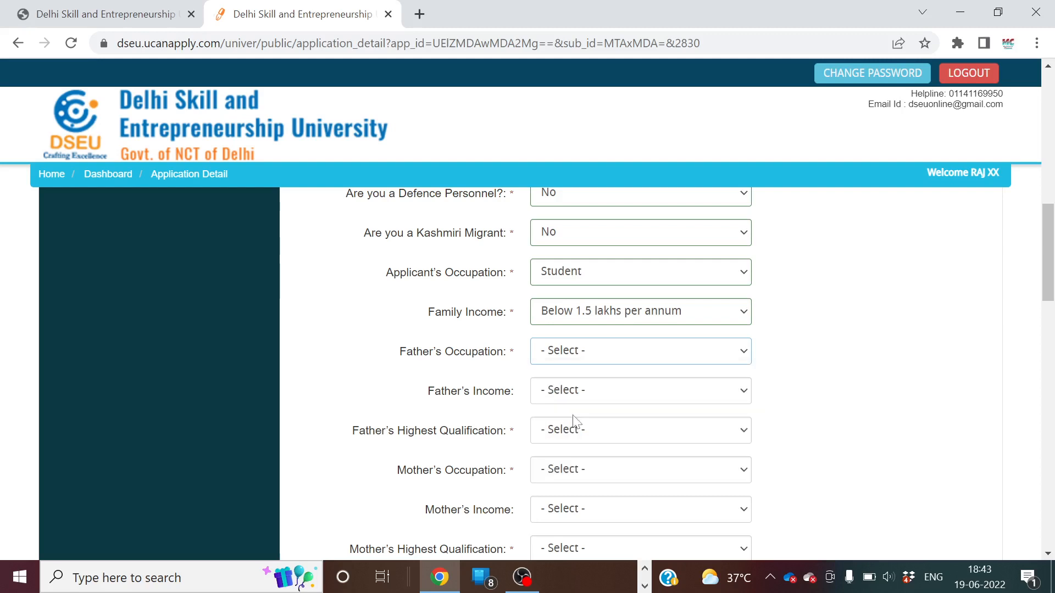
pyautogui.click(577, 354)
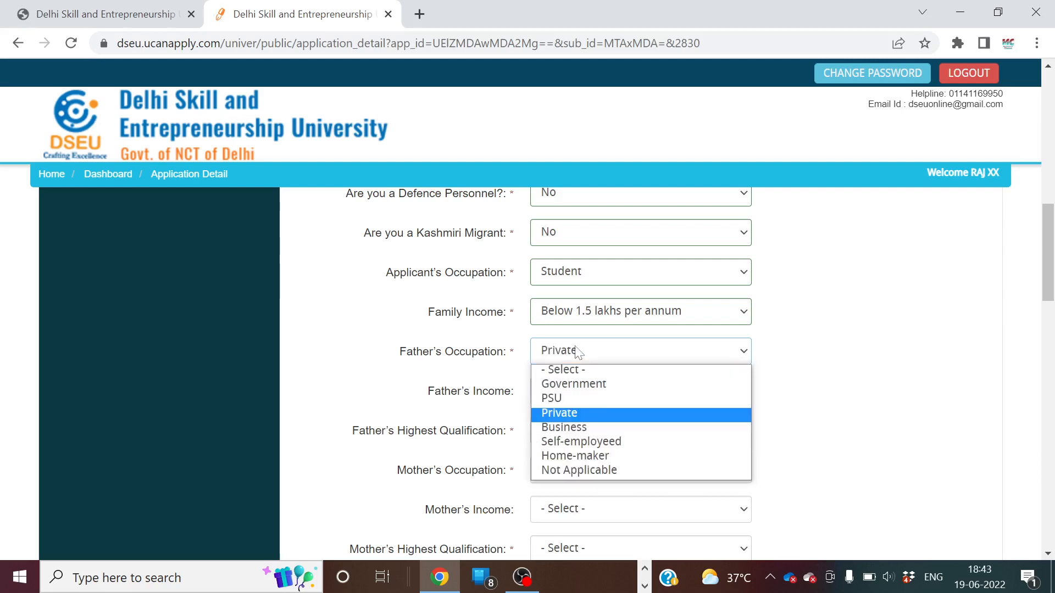
pyautogui.click(577, 471)
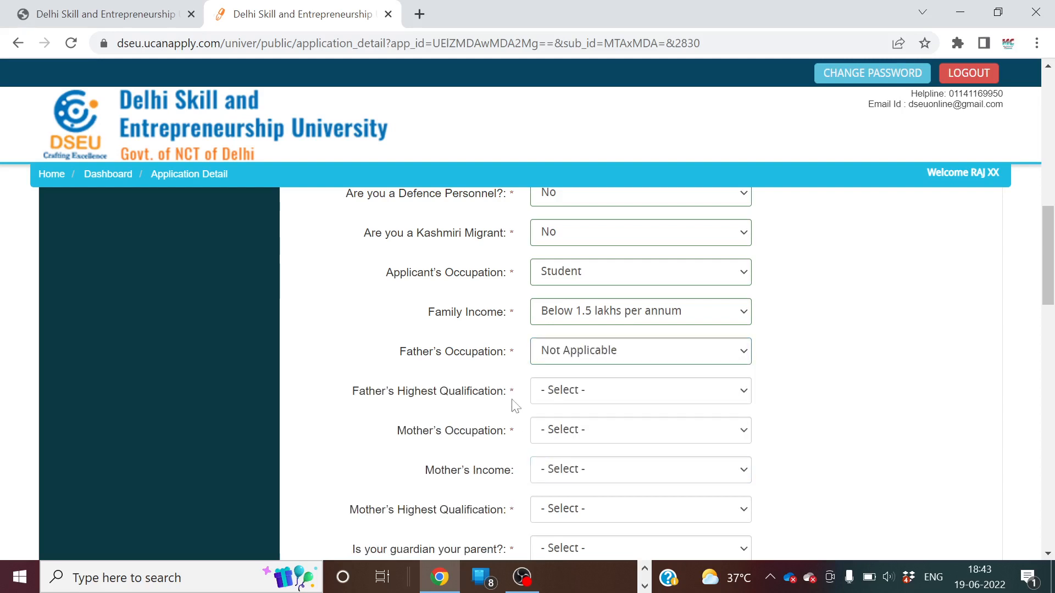
pyautogui.click(599, 363)
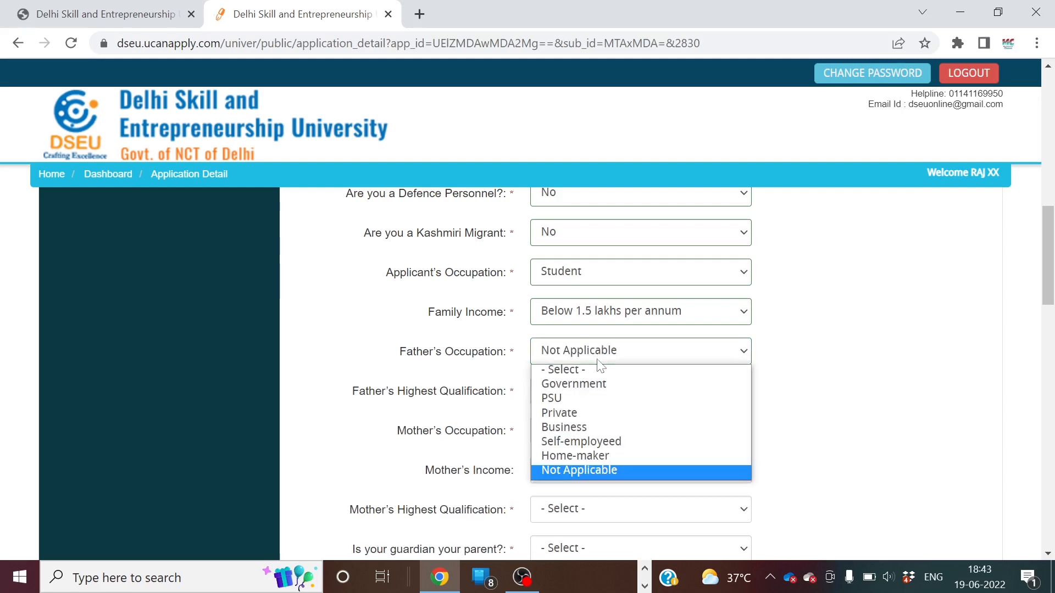
pyautogui.click(571, 414)
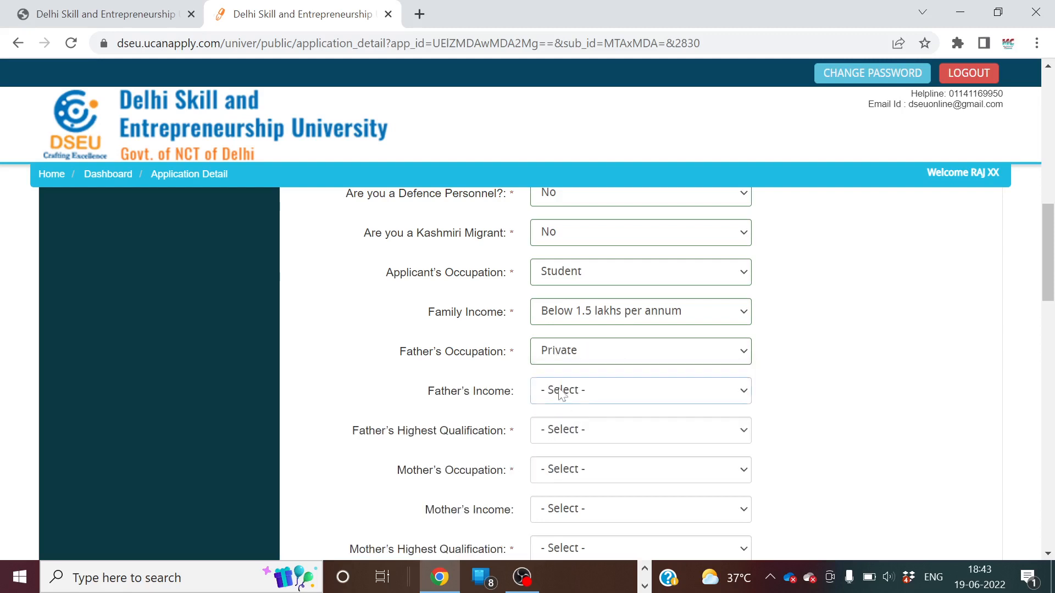
pyautogui.click(574, 392)
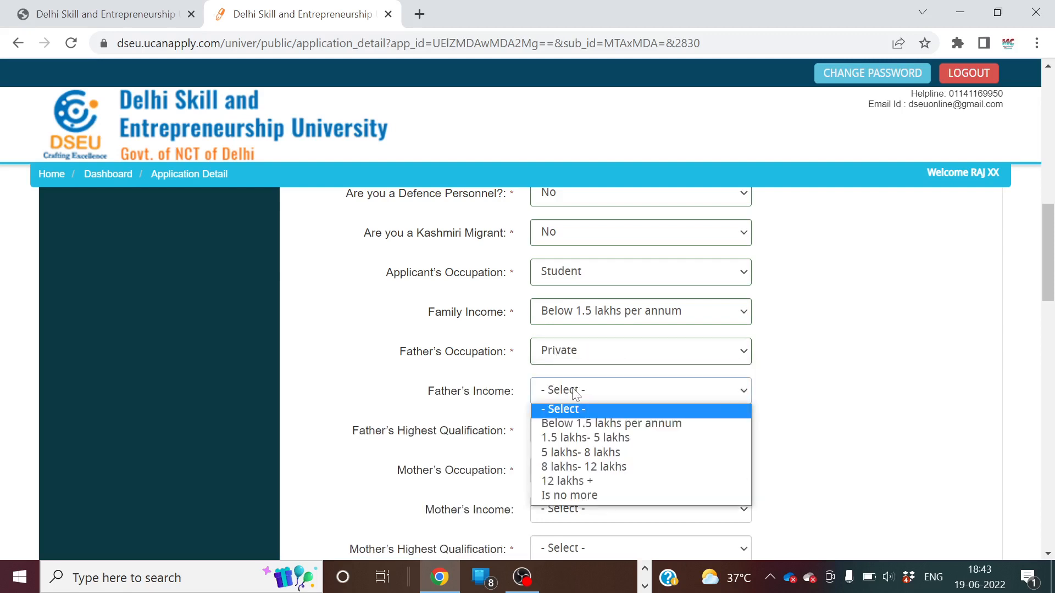
pyautogui.click(596, 425)
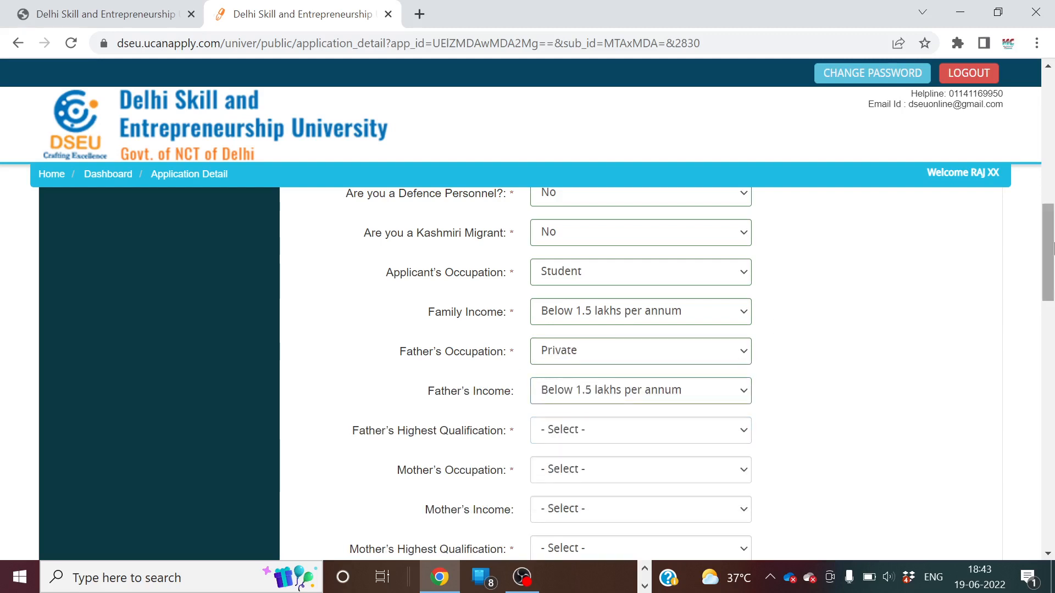
pyautogui.moveTo(1052, 246); pyautogui.dragTo(1052, 277)
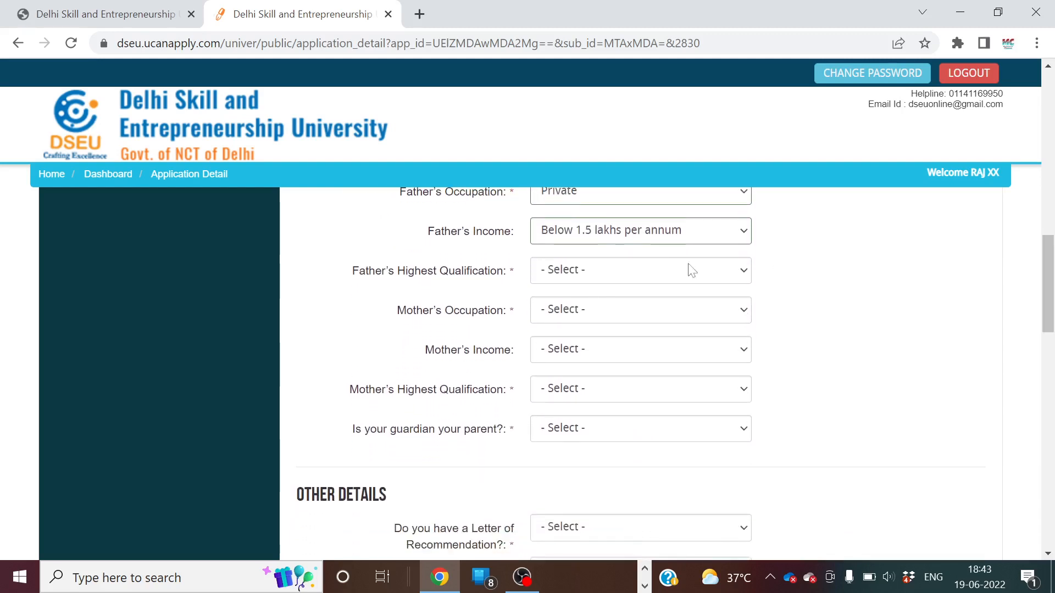
pyautogui.click(598, 279)
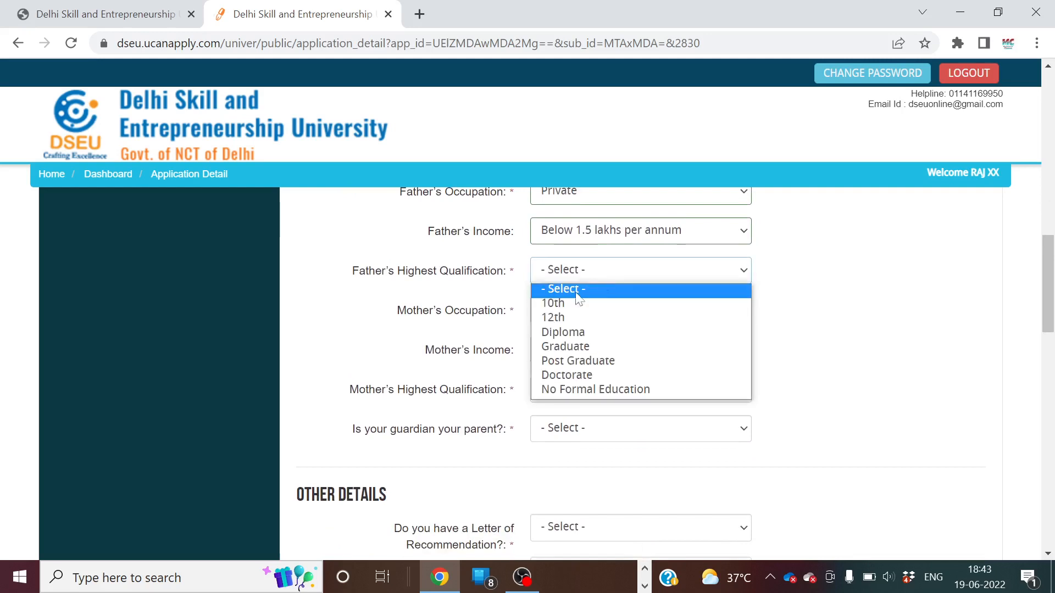
pyautogui.click(572, 347)
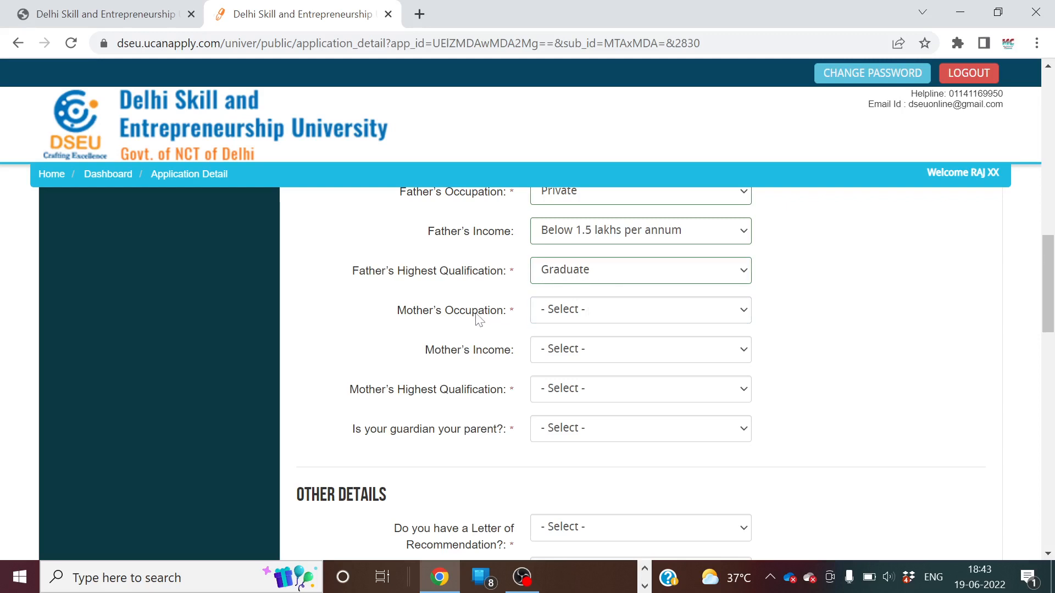
# - Set Mother's Occupation to Home-maker and Mother's Income to Is no more
pyautogui.click(587, 319)
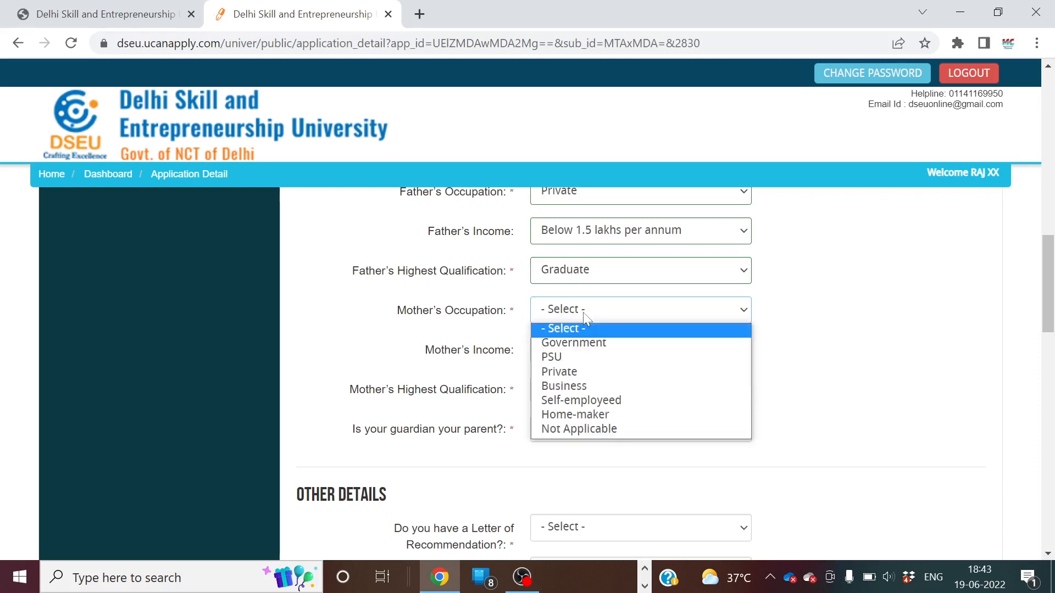
pyautogui.click(597, 421)
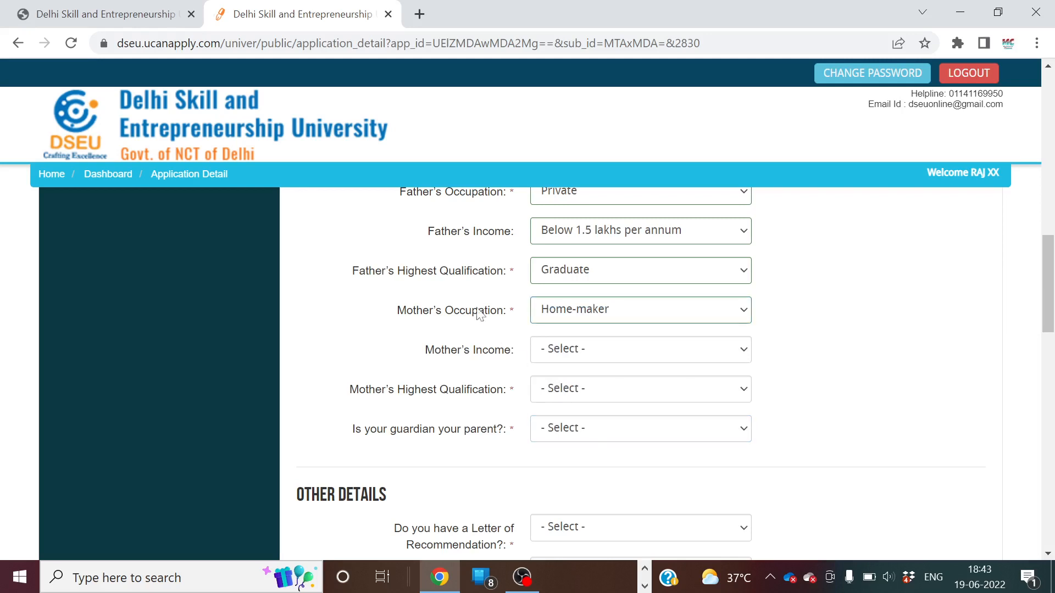
pyautogui.click(579, 356)
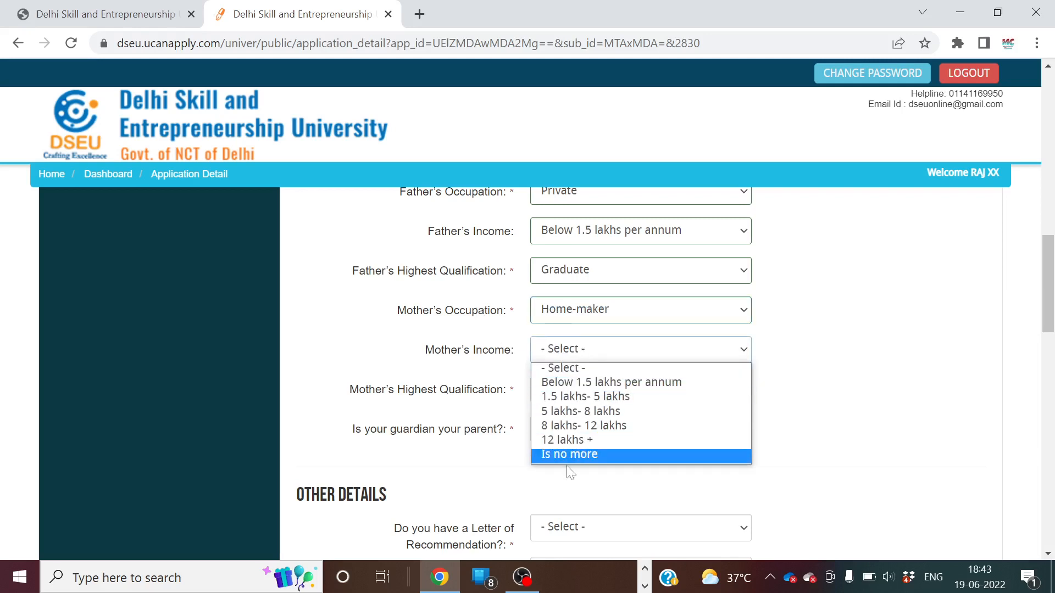
pyautogui.click(599, 456)
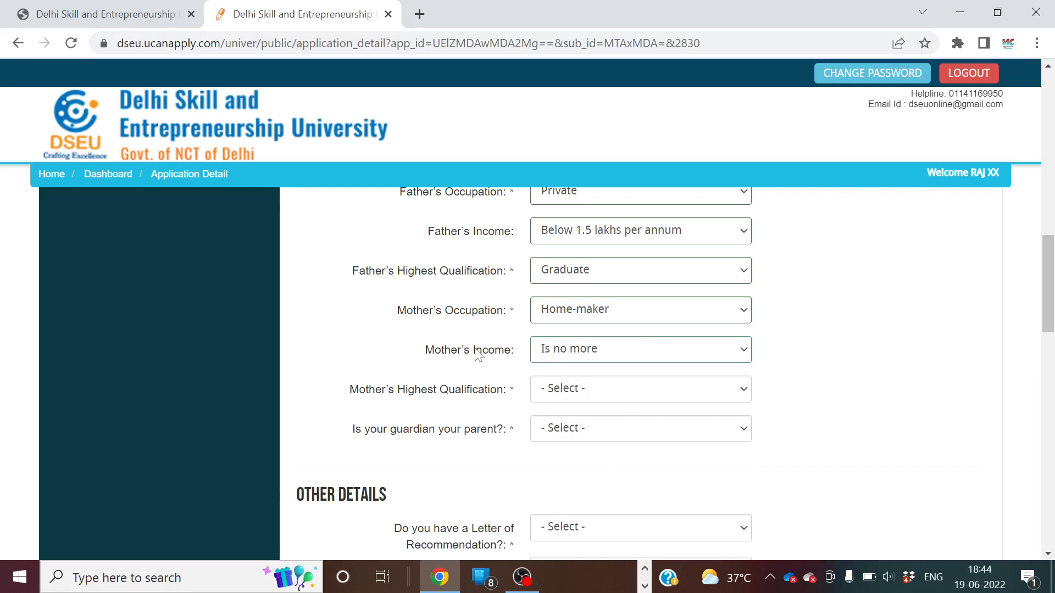
pyautogui.press('Tab')
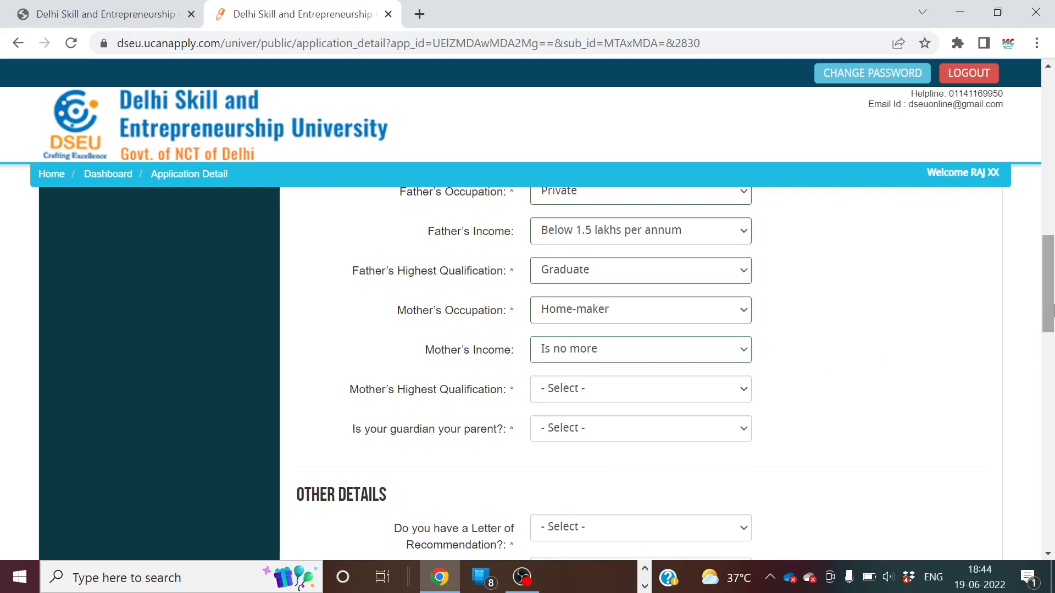
pyautogui.rightClick(964, 334)
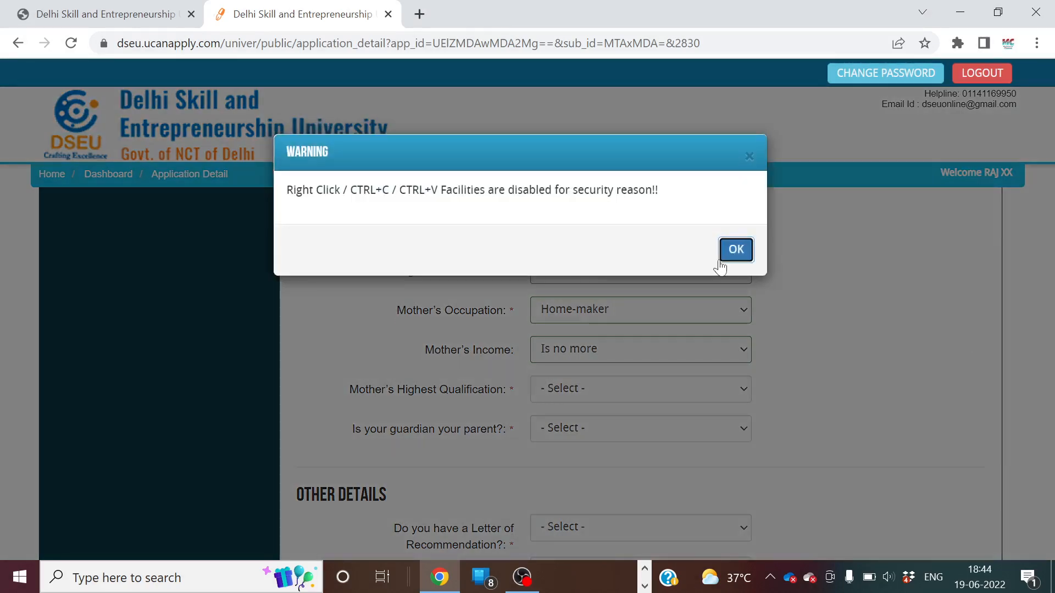
pyautogui.click(734, 250)
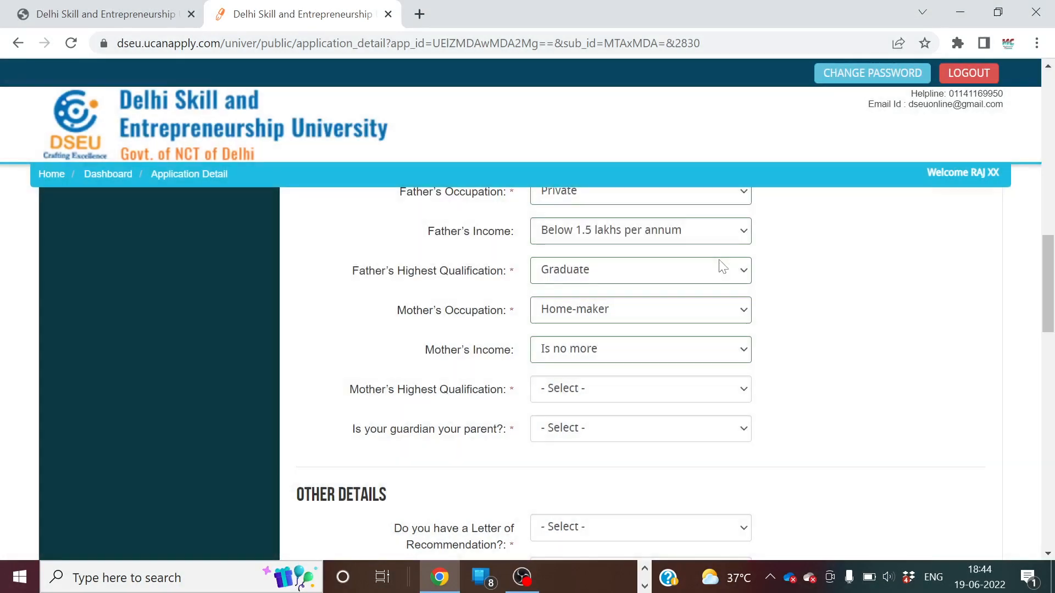
pyautogui.rightClick(1053, 292)
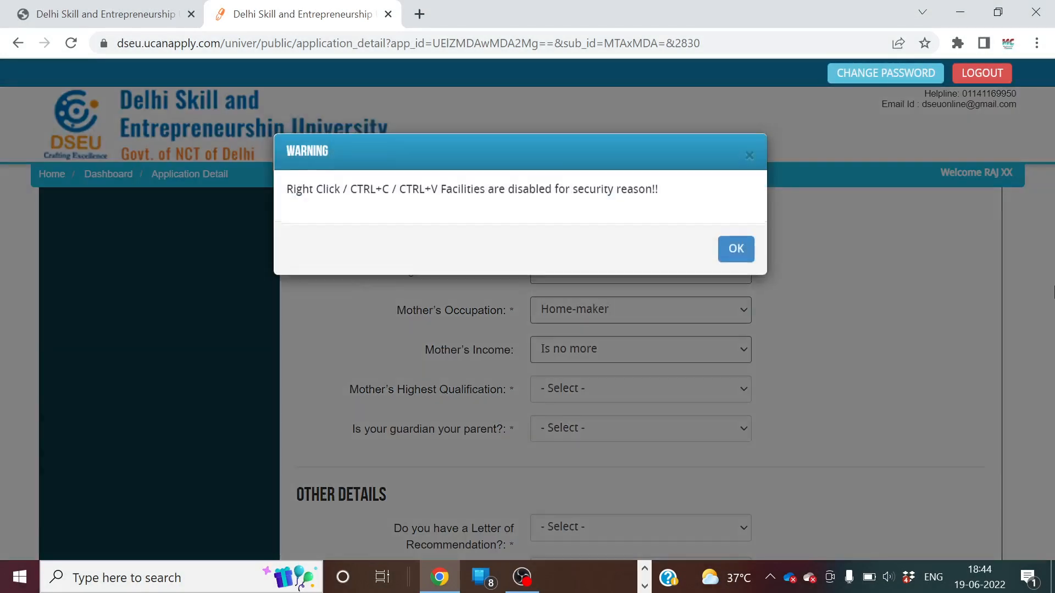
pyautogui.click(748, 160)
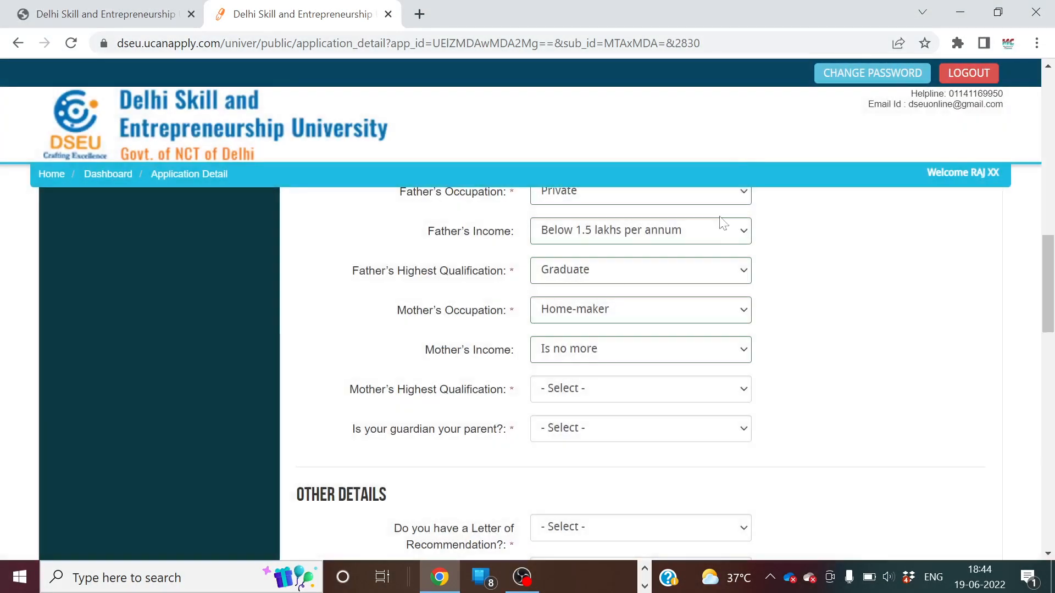
# - Set Mother's Highest Qualification to 12th
pyautogui.scroll(-2, 1051, 285)
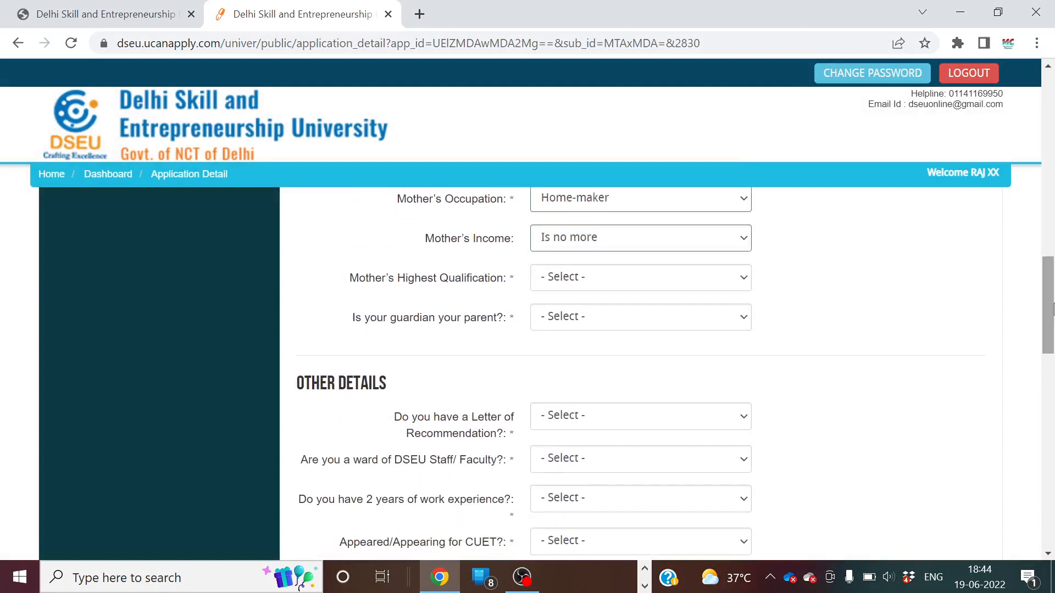
pyautogui.click(573, 286)
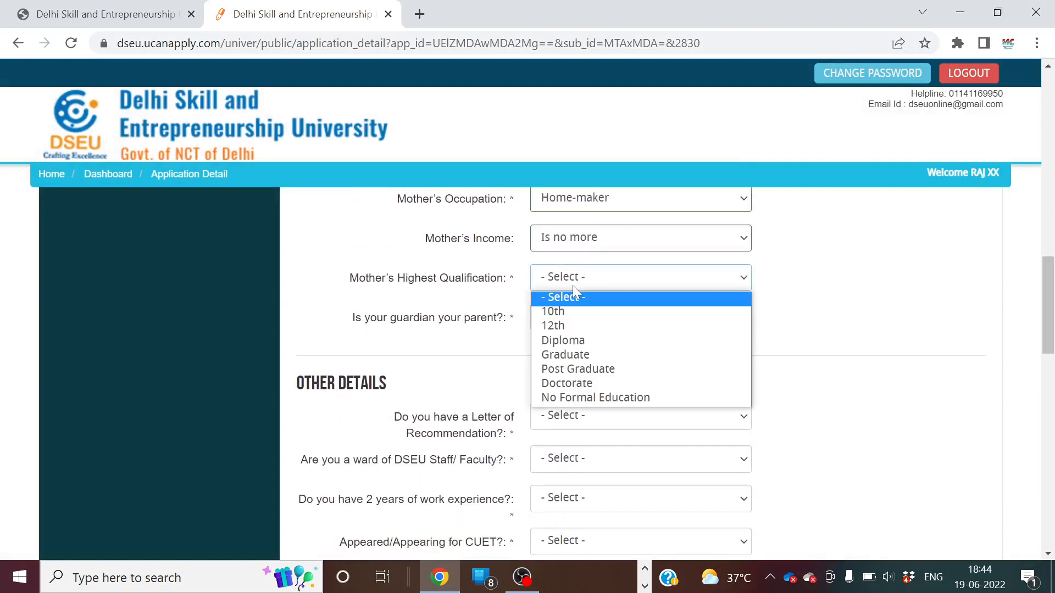
pyautogui.click(555, 327)
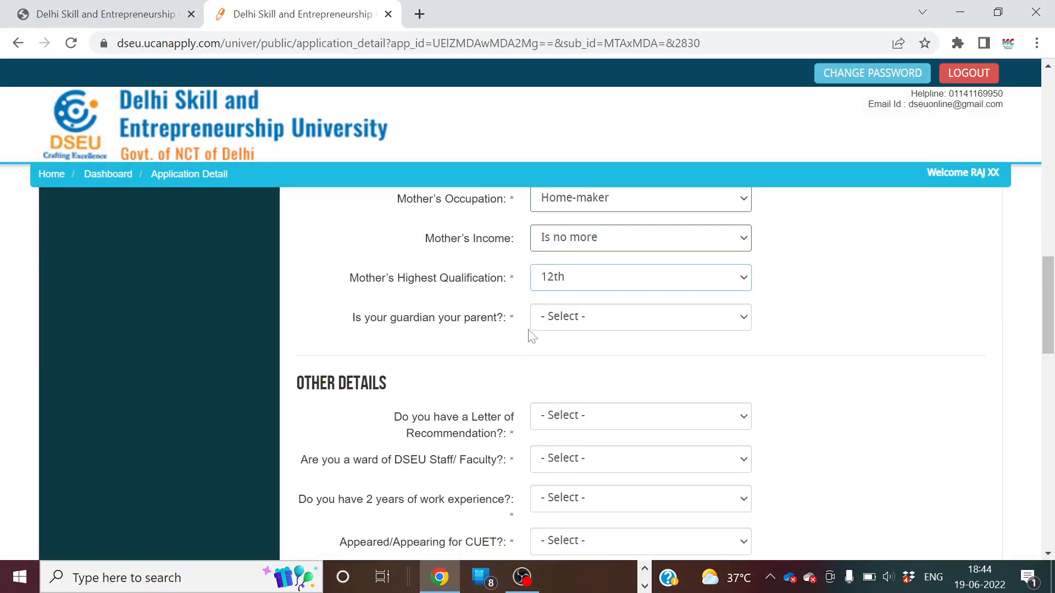
# - Answer Yes to 'Is your guardian your parent?'
pyautogui.click(577, 325)
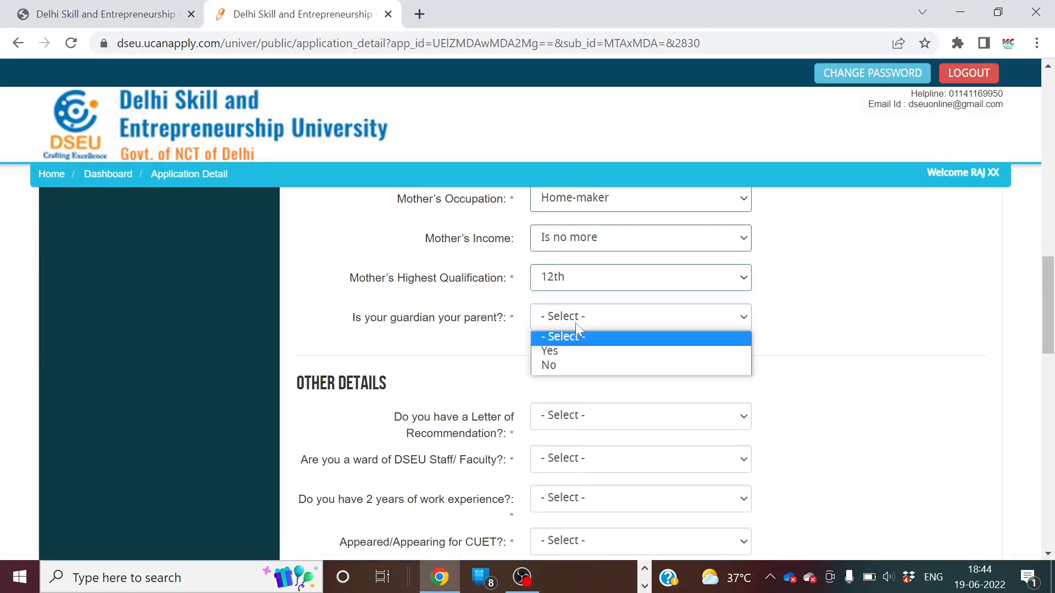
pyautogui.click(426, 331)
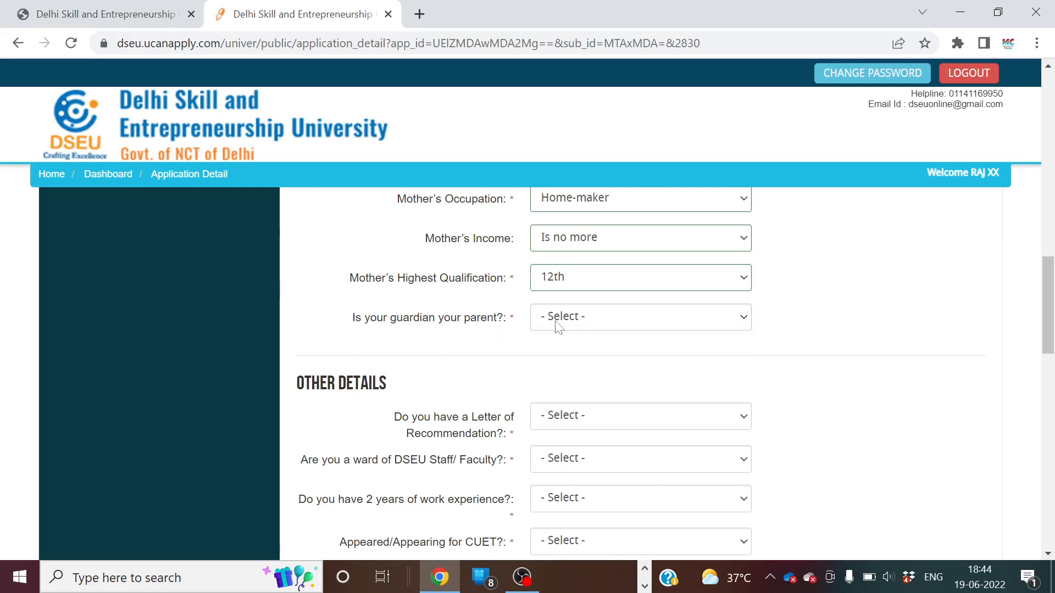
pyautogui.click(574, 317)
pyautogui.click(556, 358)
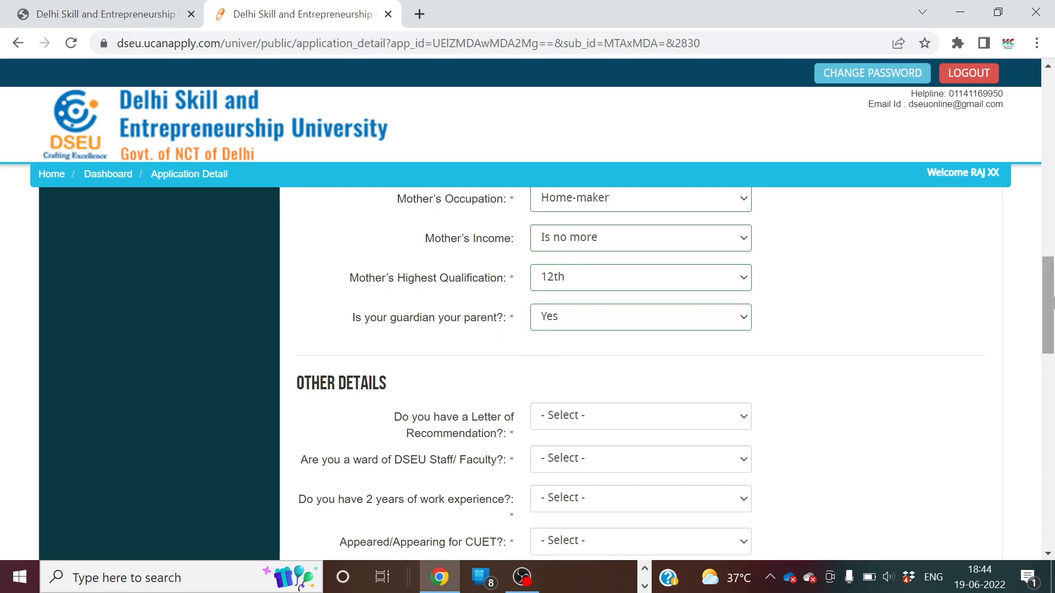
pyautogui.moveTo(1052, 300); pyautogui.dragTo(1052, 335)
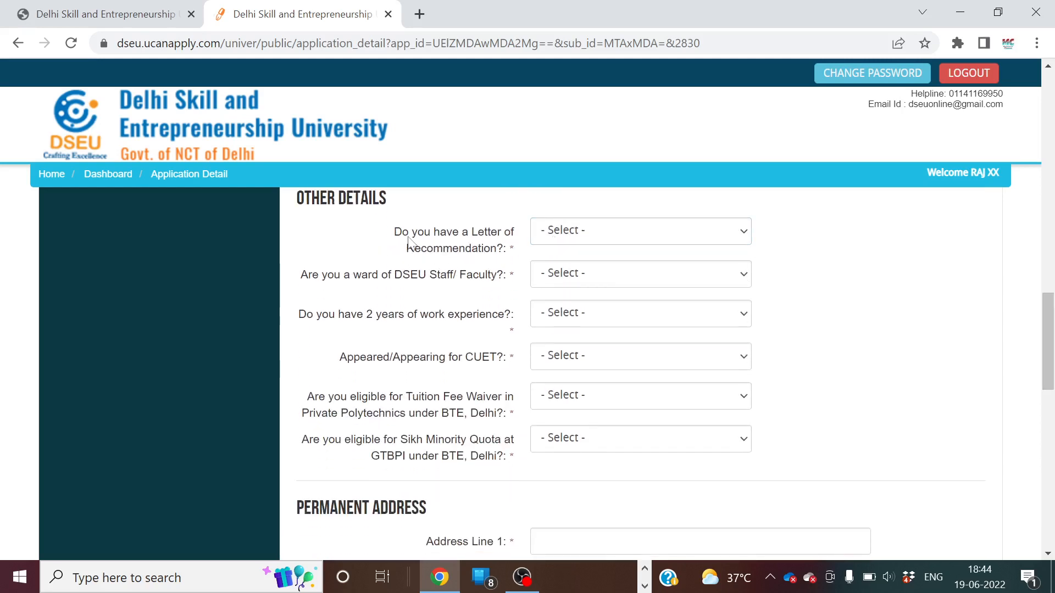
# - Answer No to Letter of Recommendation, DSEU staff ward and two years' work experience
pyautogui.click(577, 233)
pyautogui.click(551, 281)
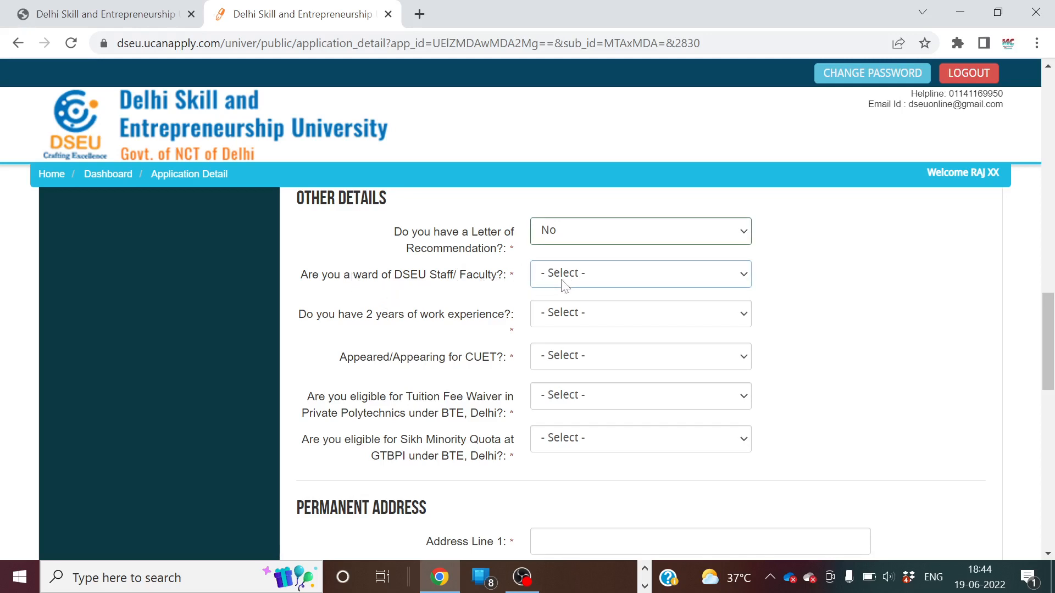
pyautogui.click(575, 283)
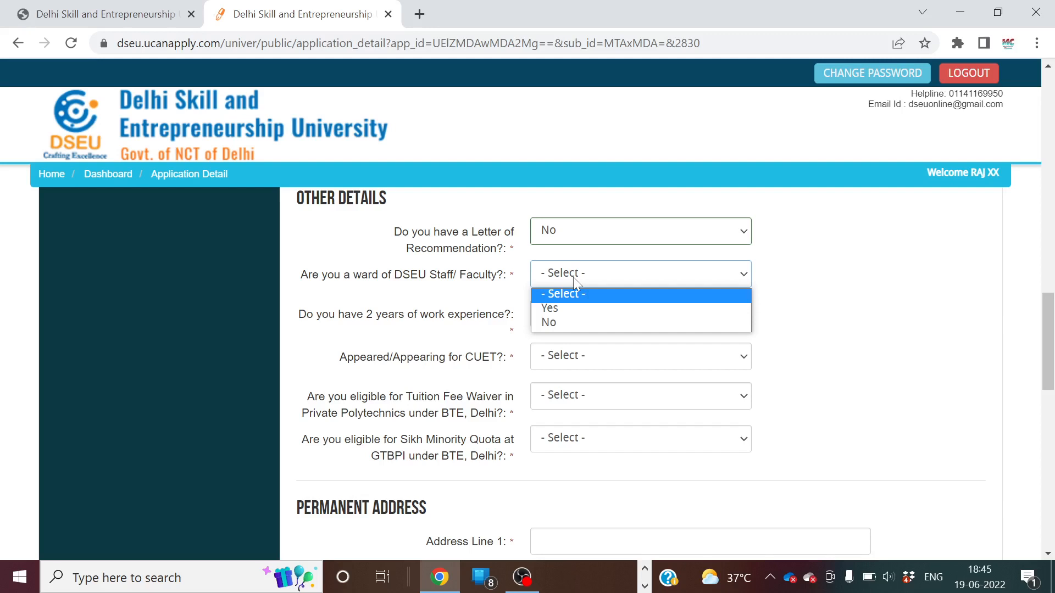
pyautogui.click(555, 323)
pyautogui.click(460, 284)
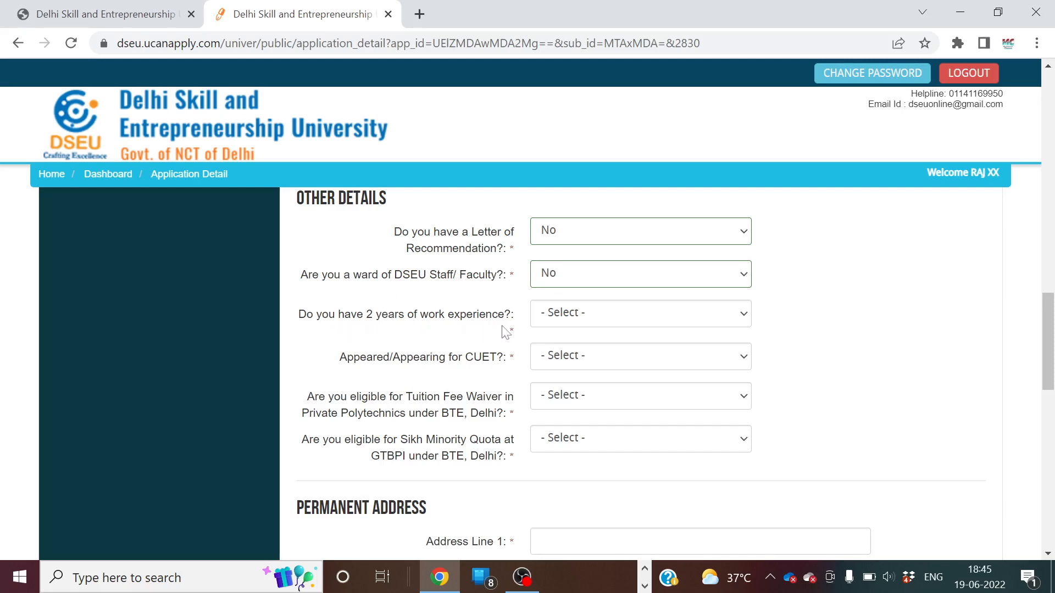
pyautogui.click(578, 322)
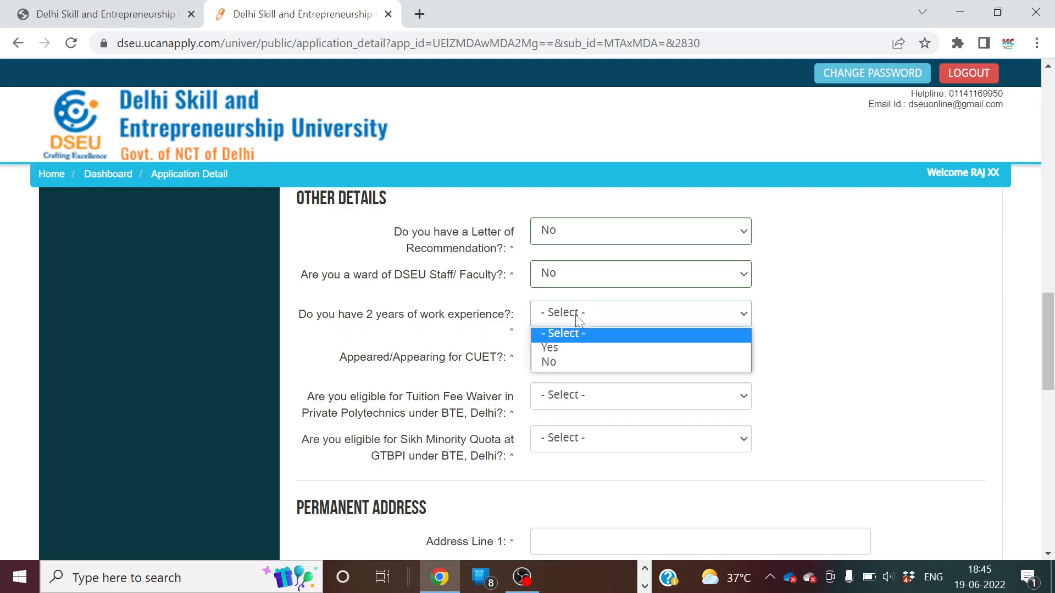
pyautogui.click(539, 364)
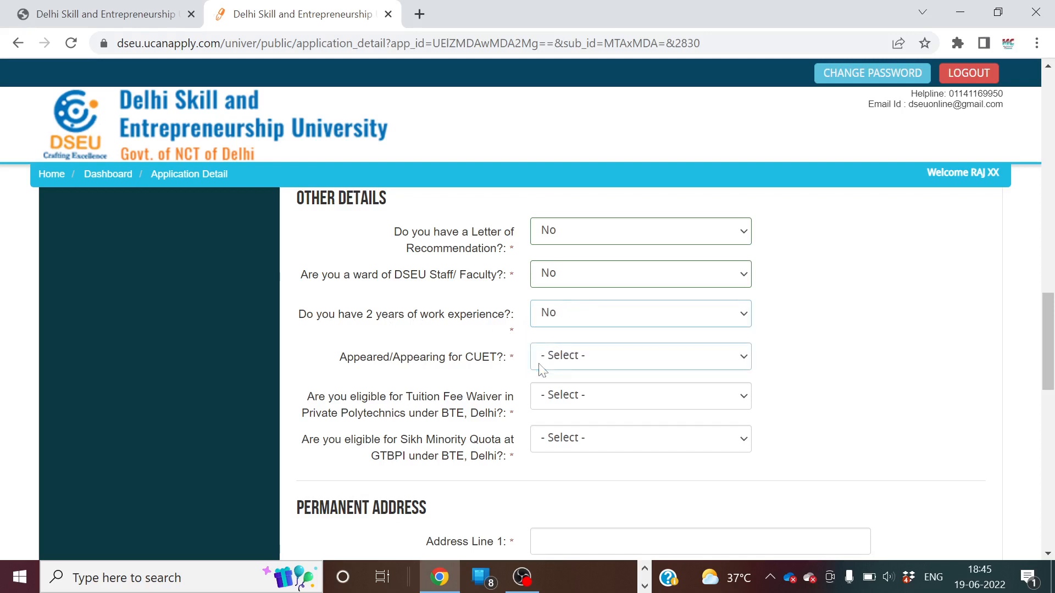
pyautogui.click(466, 360)
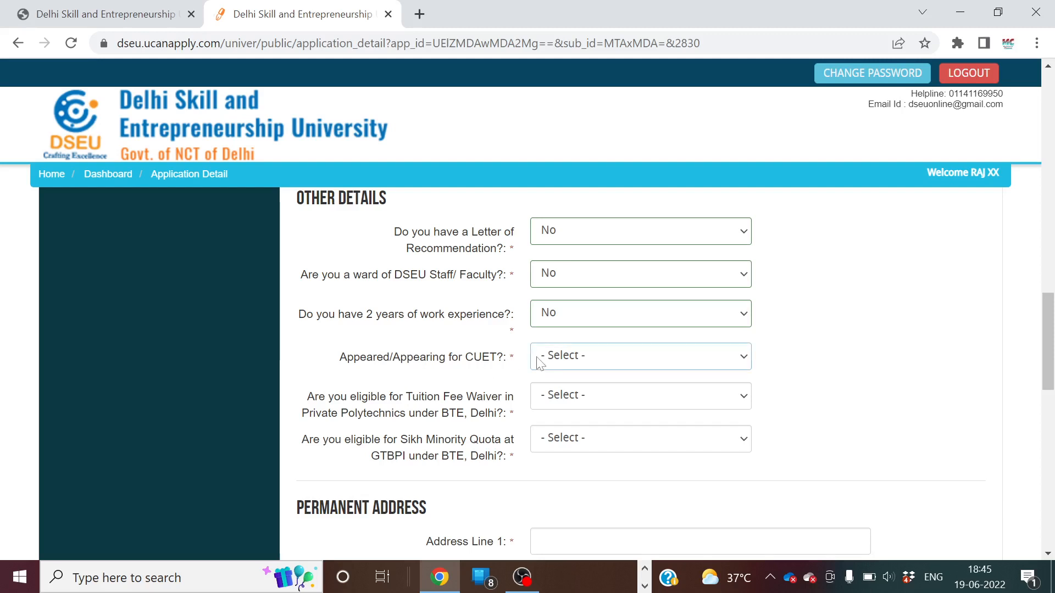
# - Answer No to CUET, Tuition Fee Waiver and Sikh Minority Quota
pyautogui.click(574, 360)
pyautogui.click(558, 404)
pyautogui.click(486, 372)
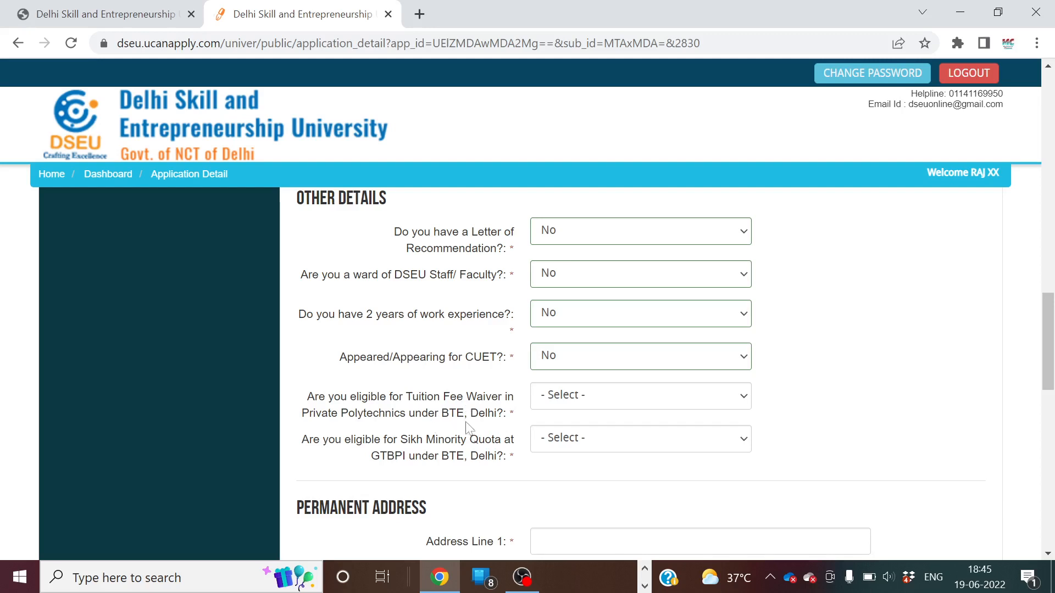
pyautogui.click(562, 406)
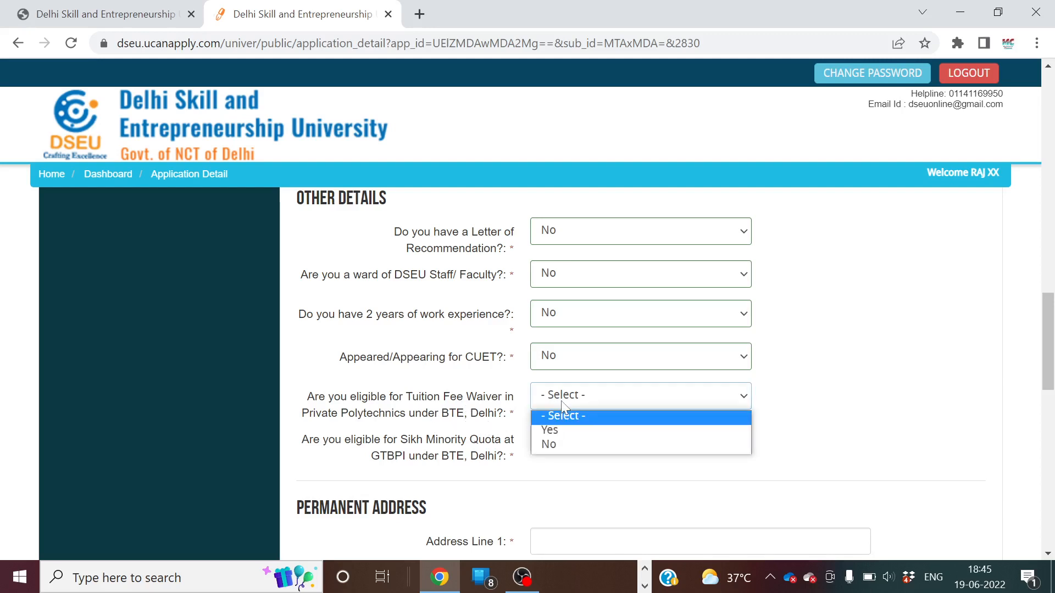
pyautogui.click(554, 413)
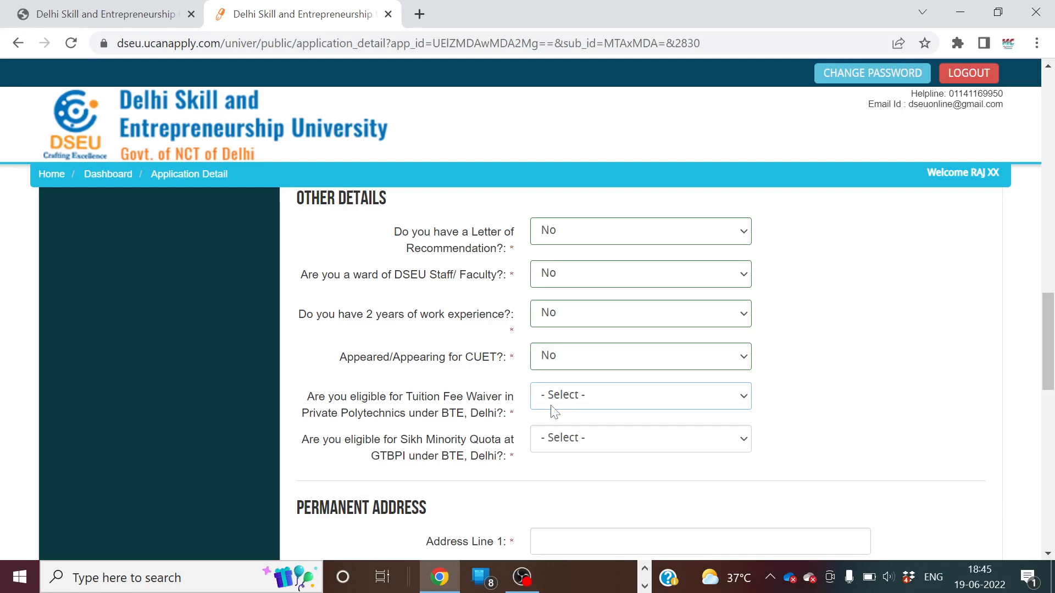
pyautogui.click(552, 407)
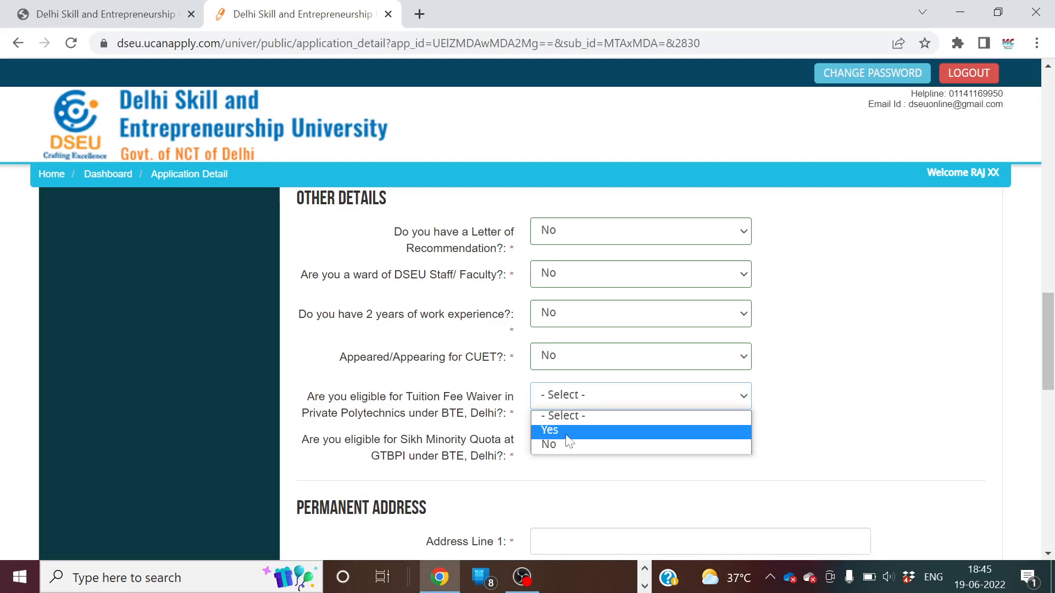
pyautogui.click(558, 446)
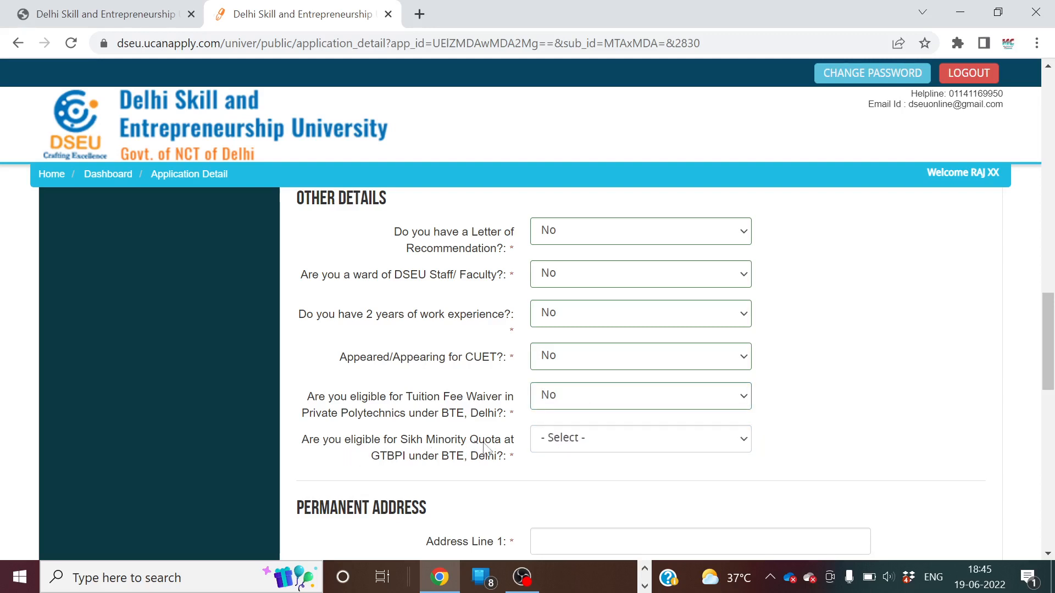
pyautogui.click(608, 447)
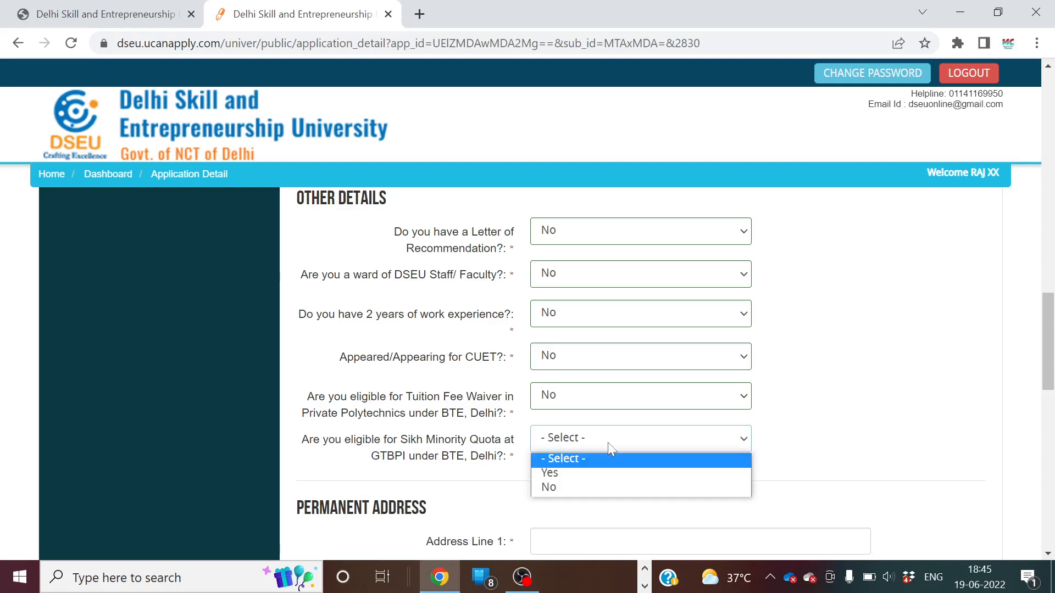
pyautogui.click(549, 493)
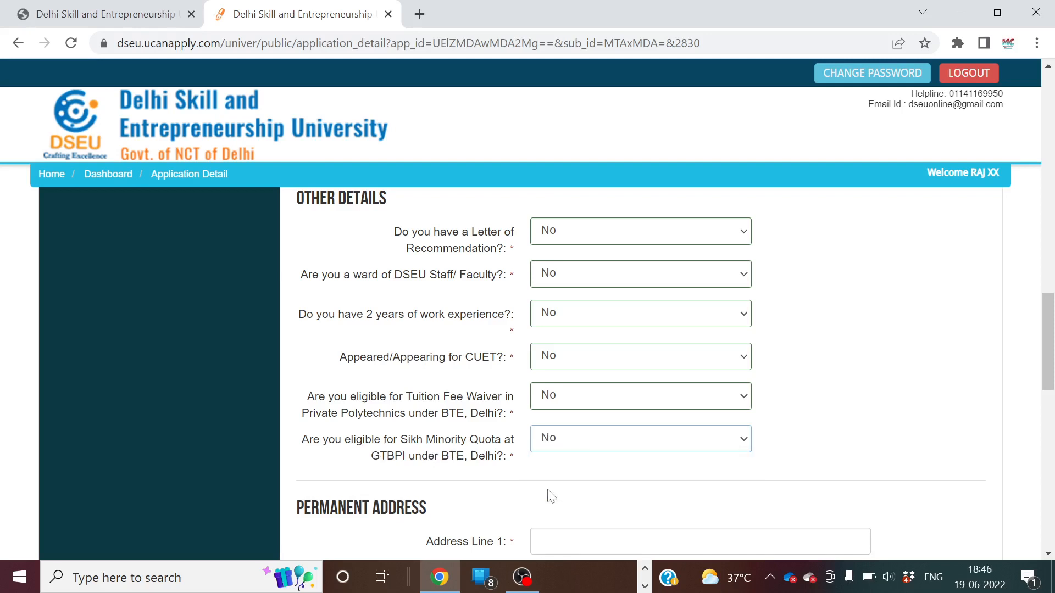
pyautogui.moveTo(1053, 350); pyautogui.dragTo(1053, 379)
# - Fill permanent Address Lines 1 and 2 from saved suggestions and set the city to DELHI
pyautogui.click(700, 374)
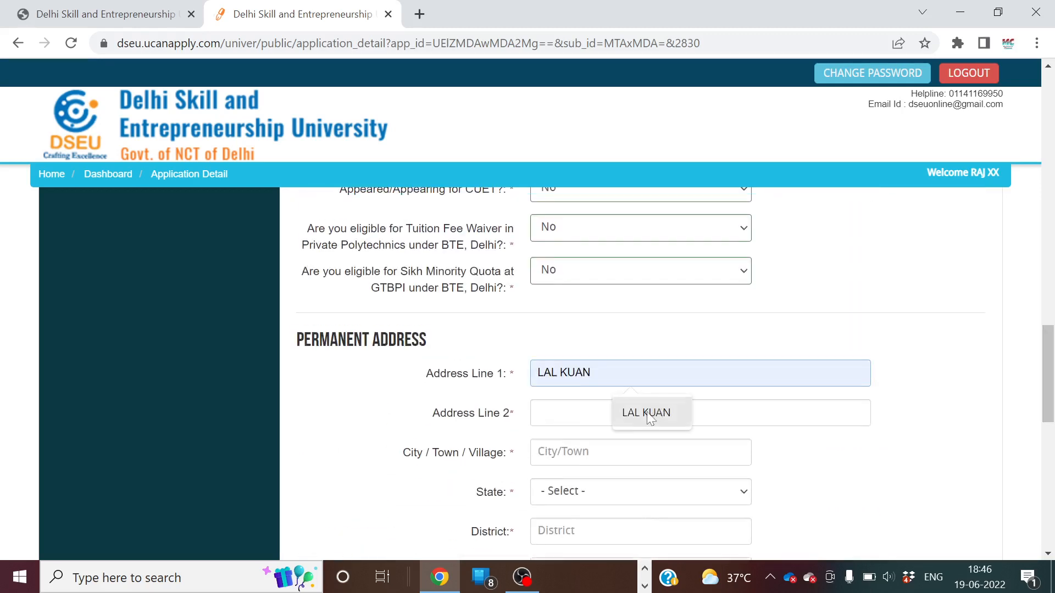
pyautogui.click(650, 414)
pyautogui.click(651, 417)
pyautogui.click(655, 464)
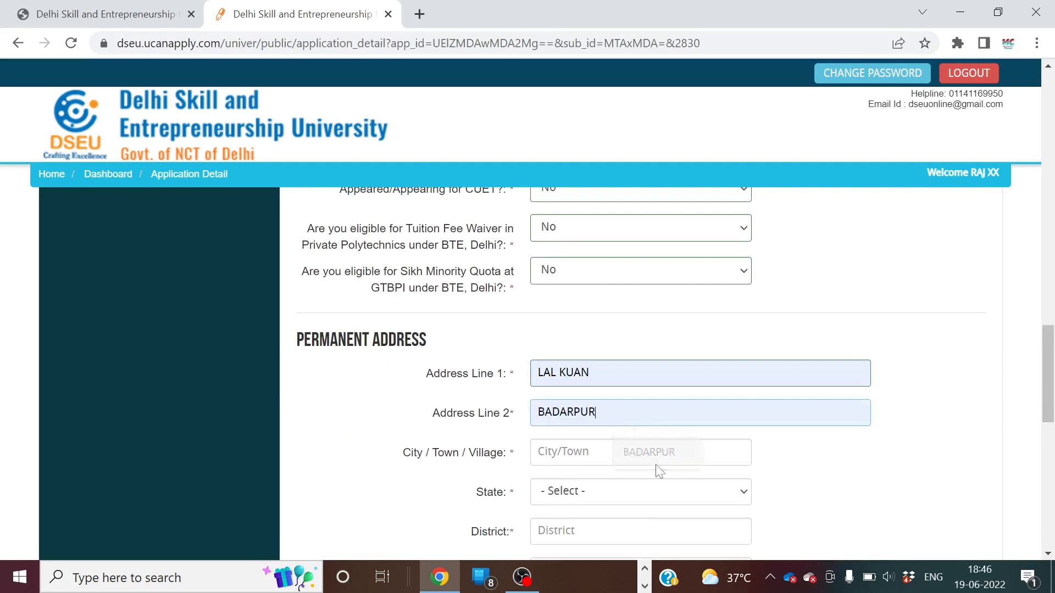
pyautogui.click(640, 459)
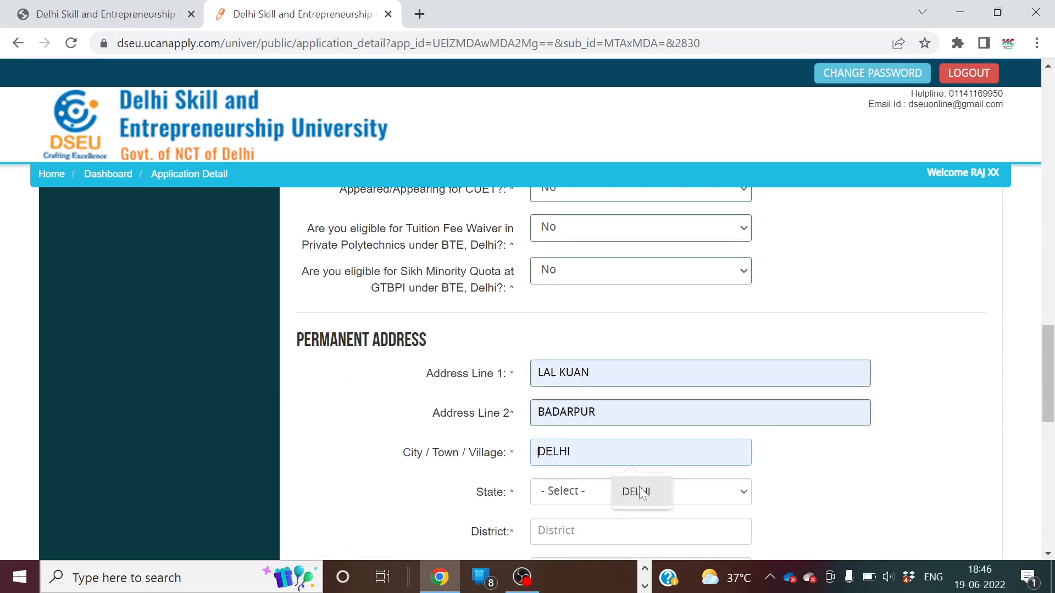
pyautogui.write('BADARPUR')
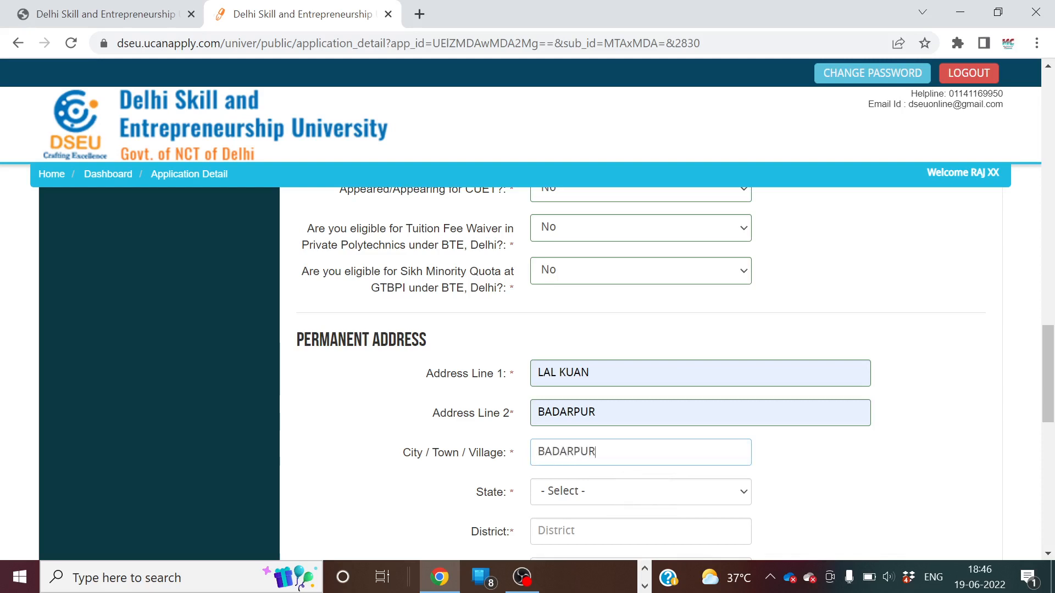
pyautogui.press('BackSpace')
pyautogui.press('BackSpace')
pyautogui.press('BackSpace')
pyautogui.press('BackSpace')
pyautogui.press('BackSpace')
pyautogui.press('BackSpace')
pyautogui.press('BackSpace')
pyautogui.click(625, 493)
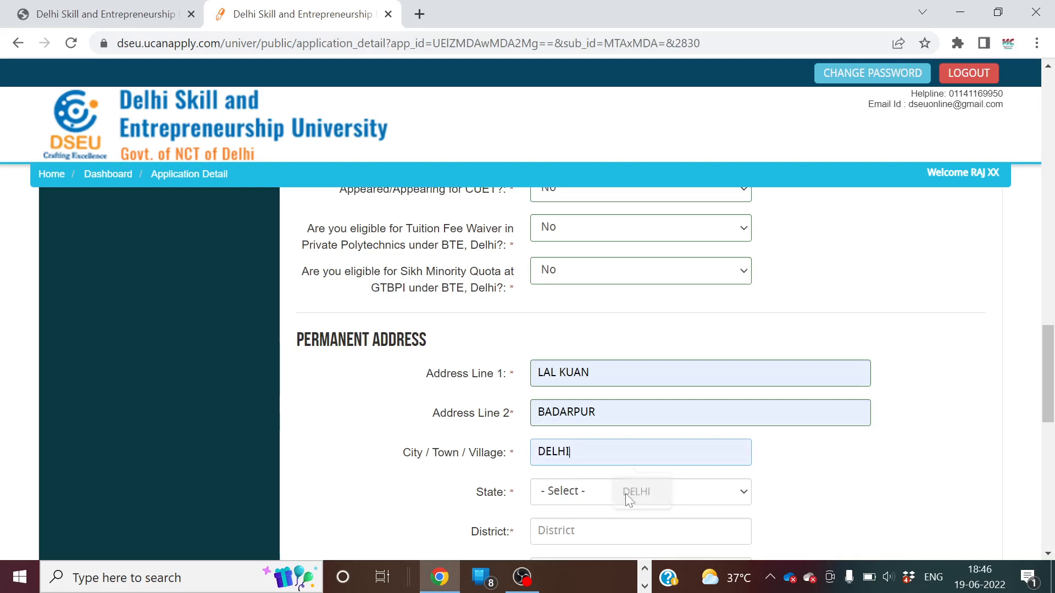
# - Choose Delhi as the permanent address state
pyautogui.click(596, 498)
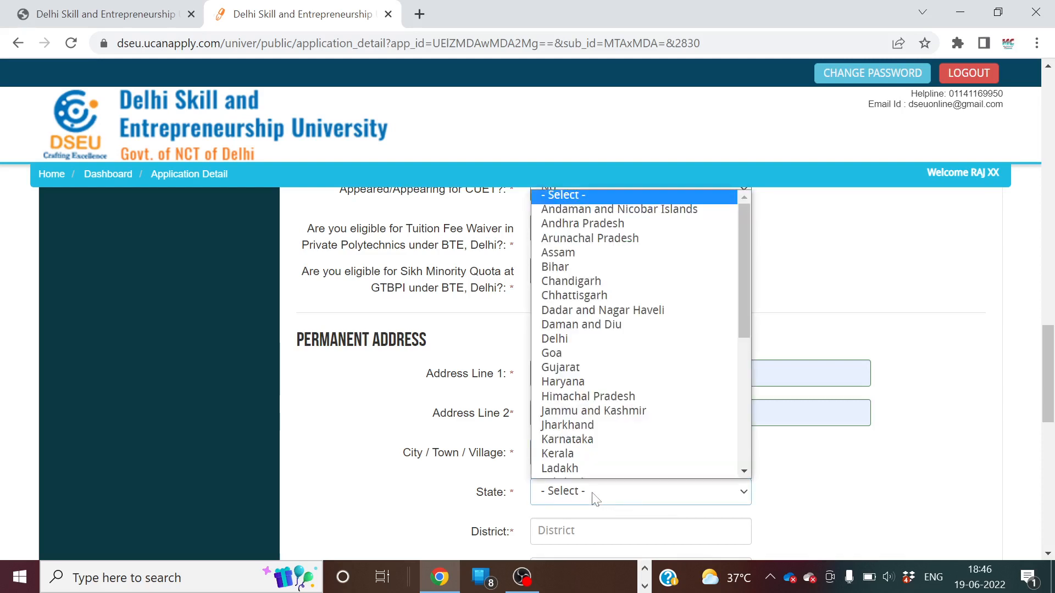
pyautogui.press('d')
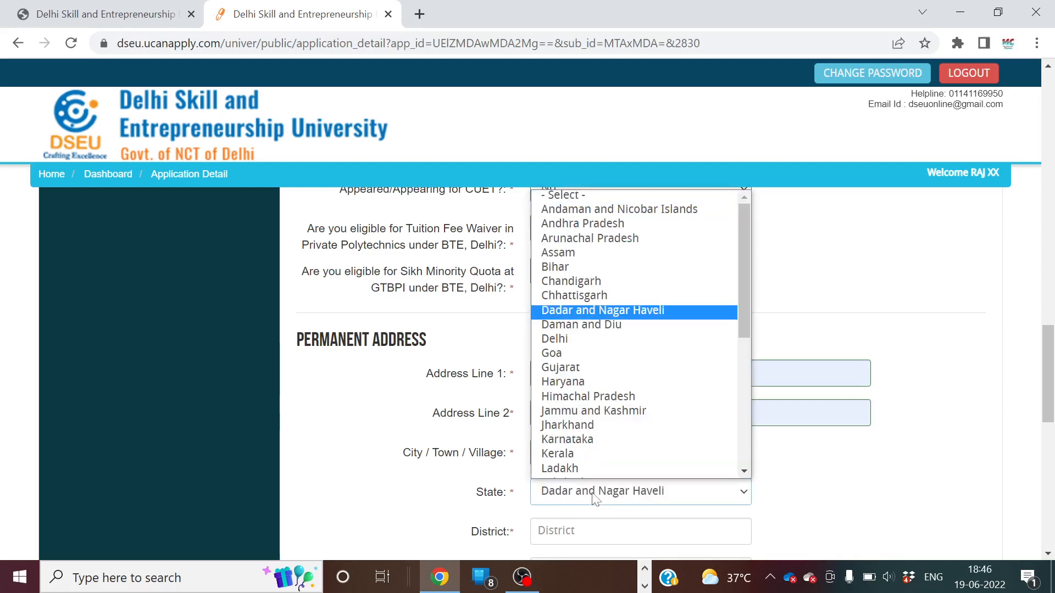
pyautogui.click(581, 342)
pyautogui.moveTo(1054, 389); pyautogui.dragTo(1054, 434)
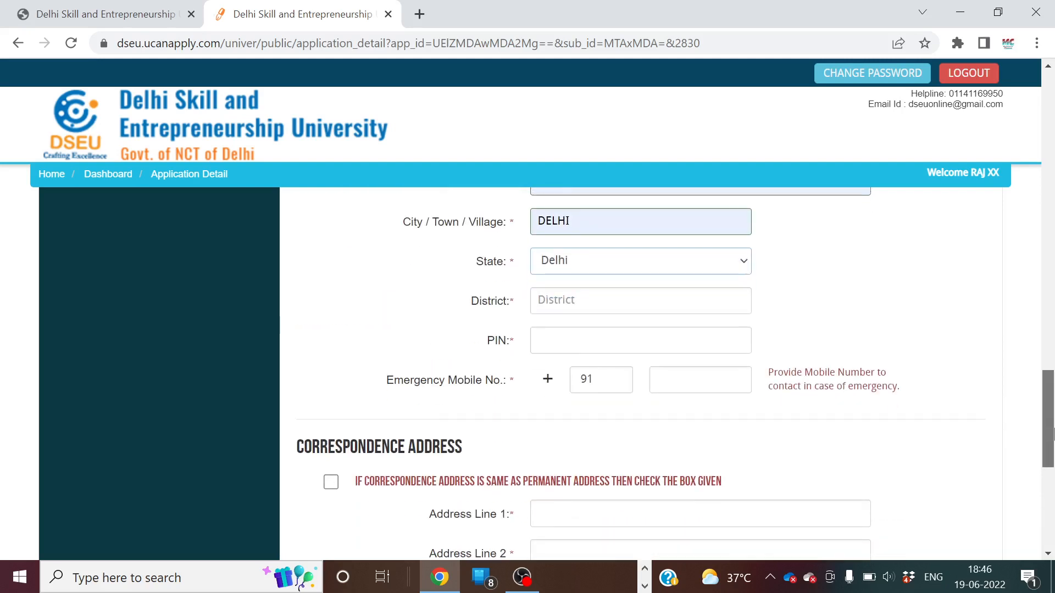
# - Enter district BADARPUR and PIN 110044 for the permanent address
pyautogui.click(631, 302)
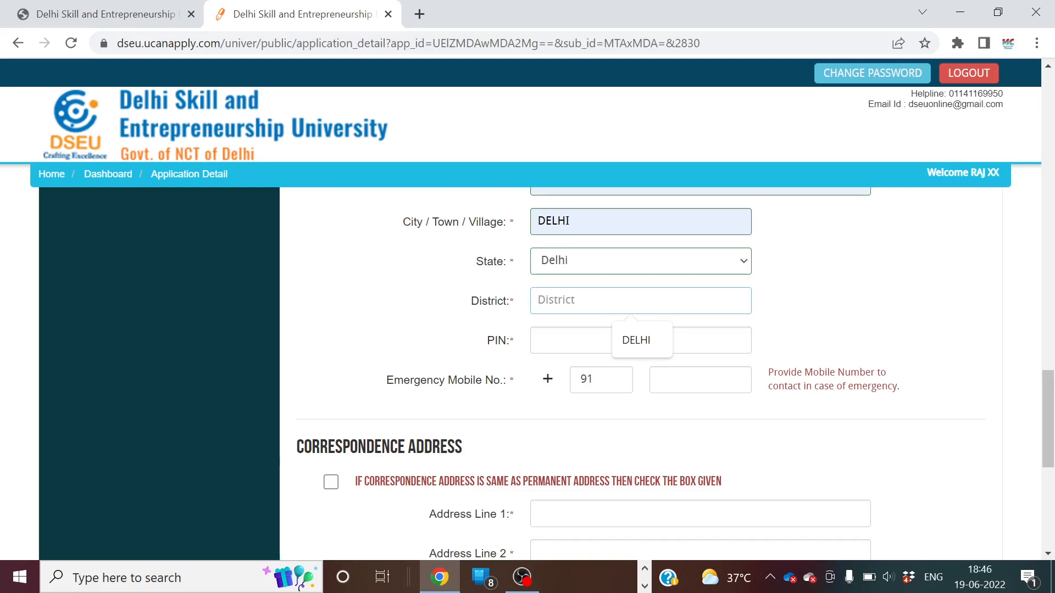
pyautogui.write('BADARPUR')
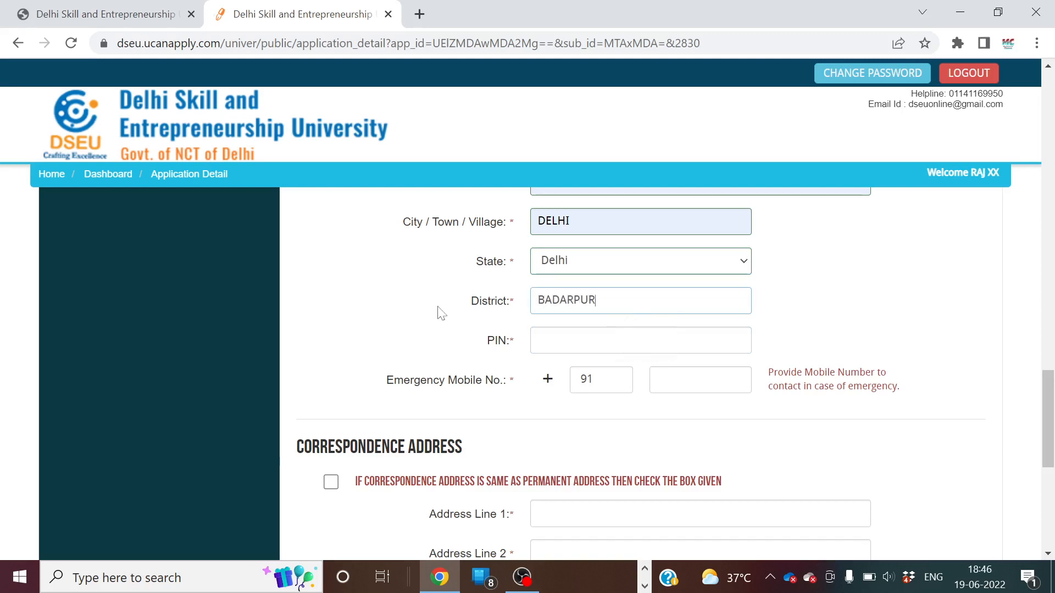
pyautogui.moveTo(1050, 458)
pyautogui.mouseDown()
pyautogui.moveTo(1050, 383)
pyautogui.moveTo(1050, 458)
pyautogui.mouseUp()
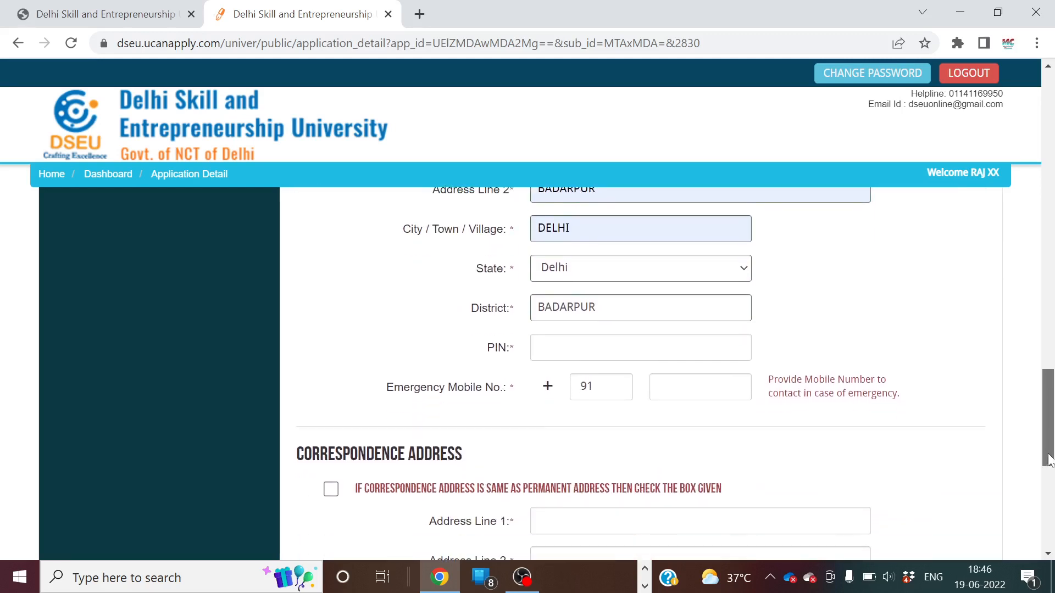
pyautogui.click(599, 350)
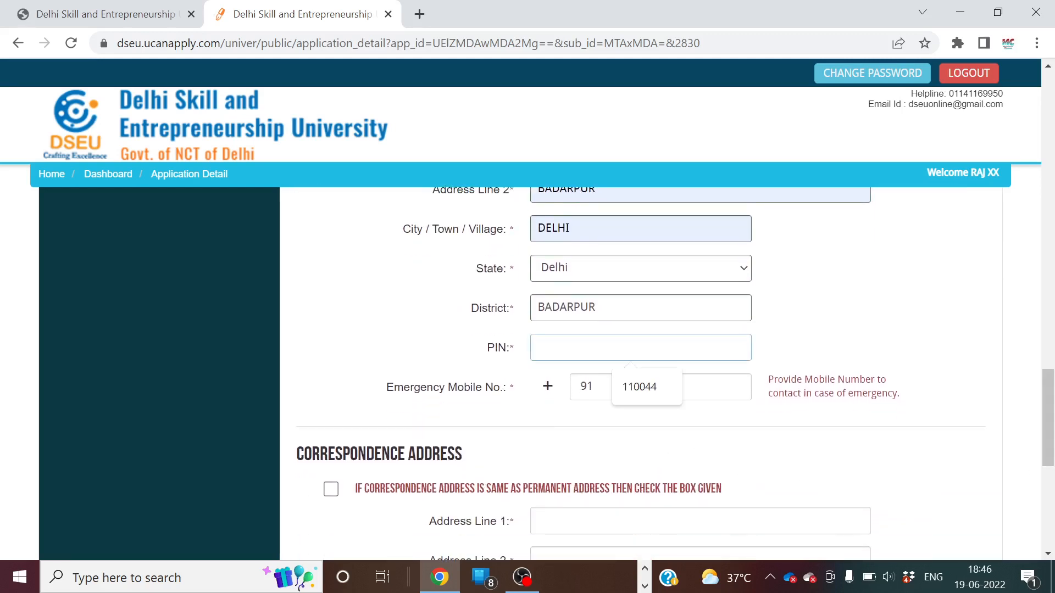
pyautogui.click(651, 388)
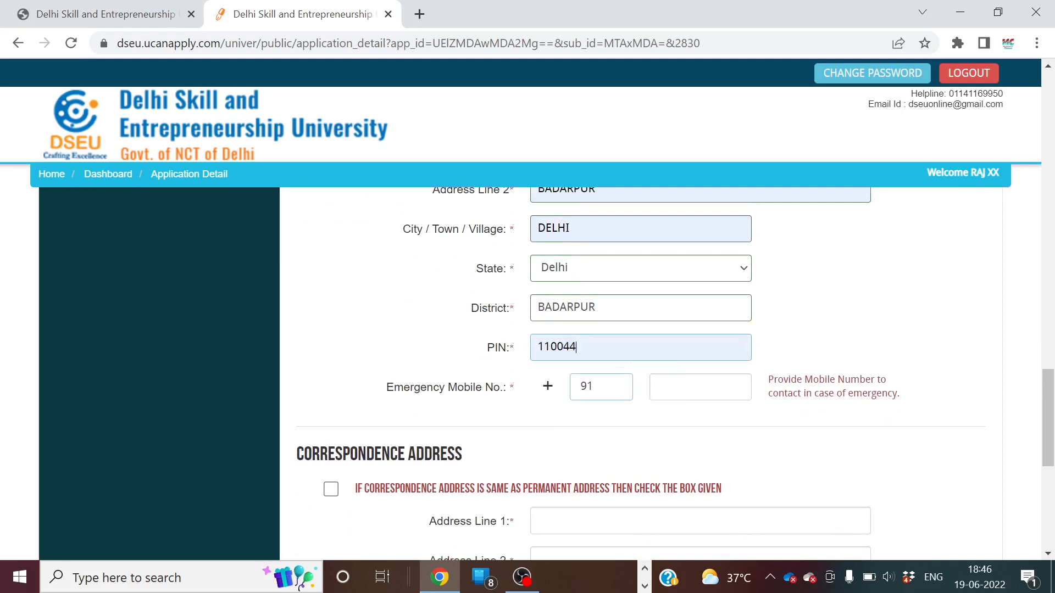
pyautogui.click(658, 388)
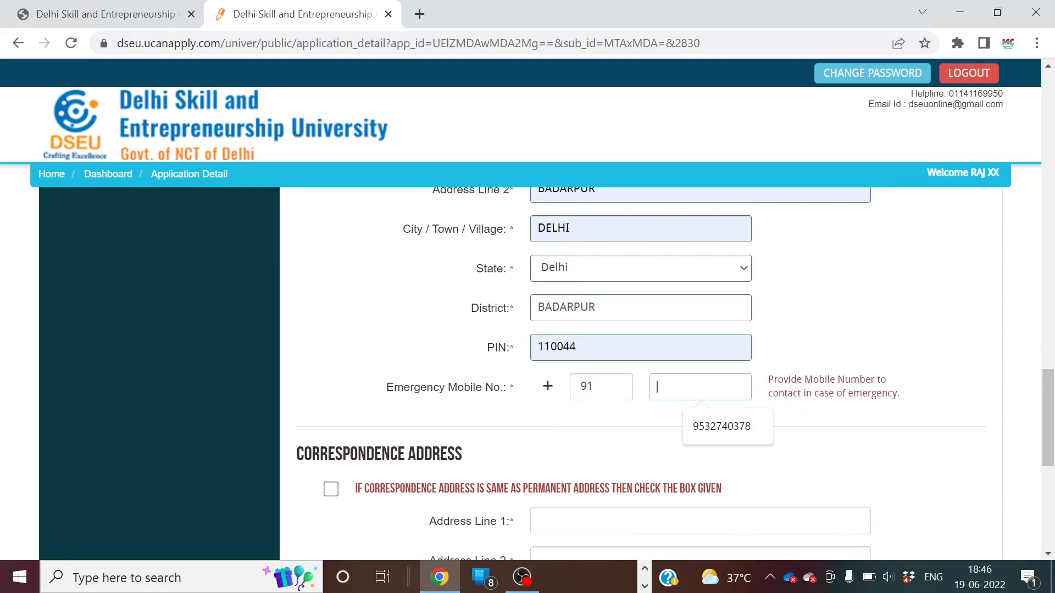
pyautogui.click(638, 430)
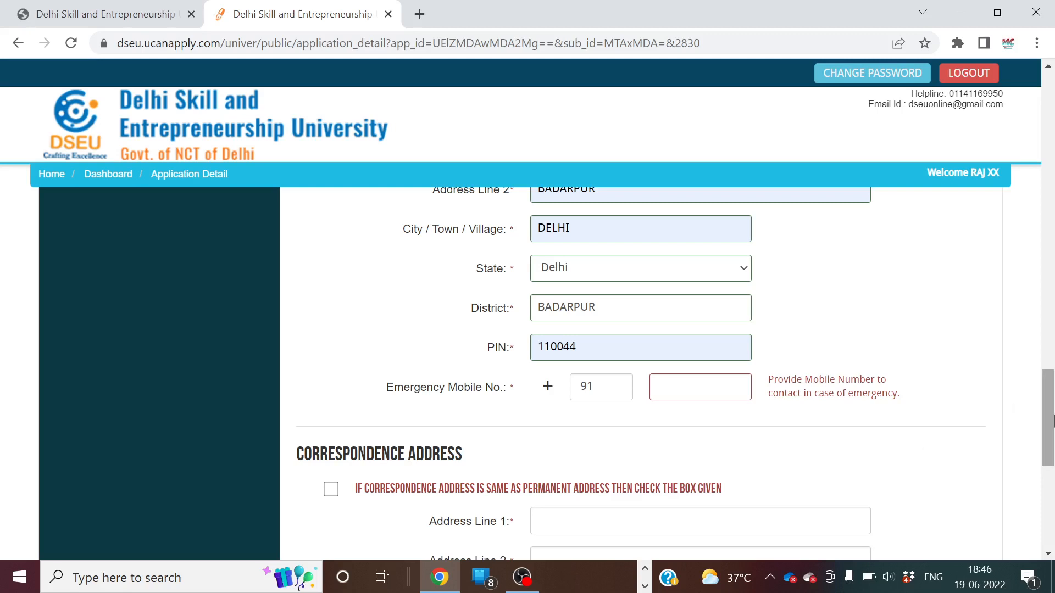
pyautogui.scroll(-3, 1050, 434)
# - Make the correspondence address the same as the permanent address
pyautogui.moveTo(1052, 440); pyautogui.dragTo(1052, 447)
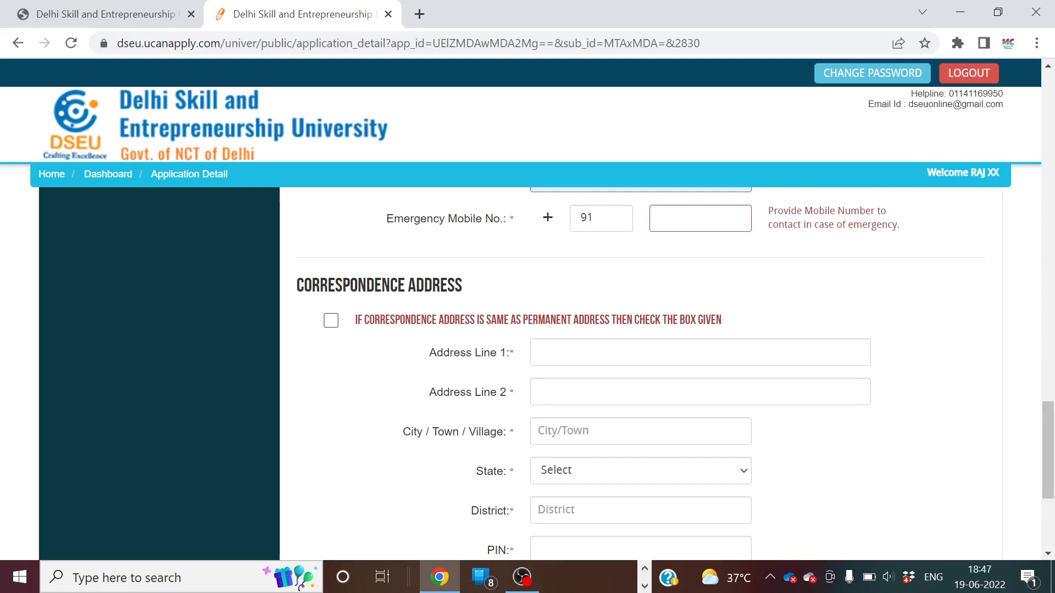
pyautogui.click(332, 323)
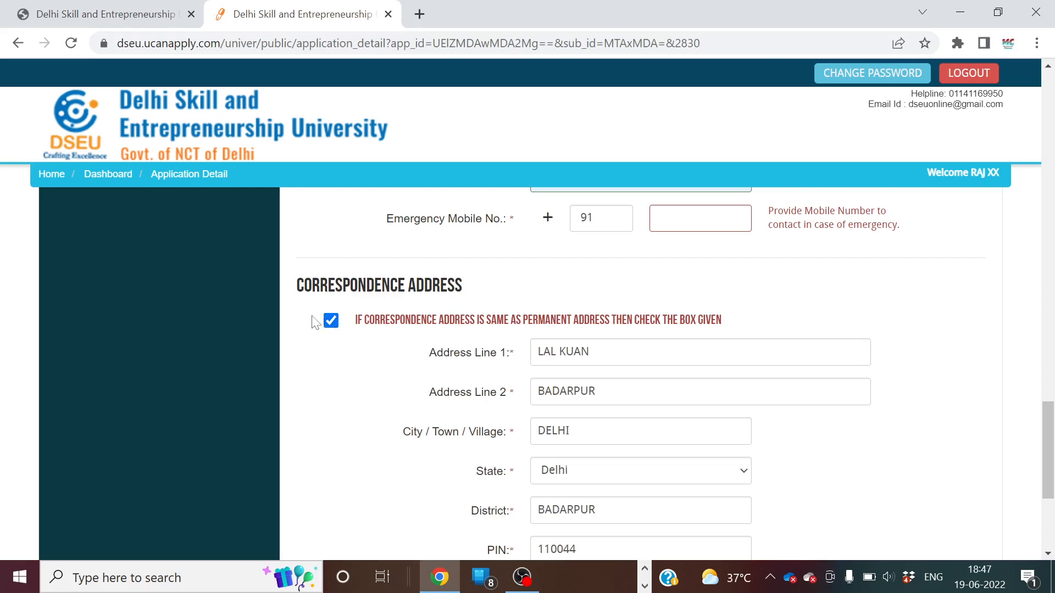
pyautogui.moveTo(1051, 477); pyautogui.dragTo(1026, 479)
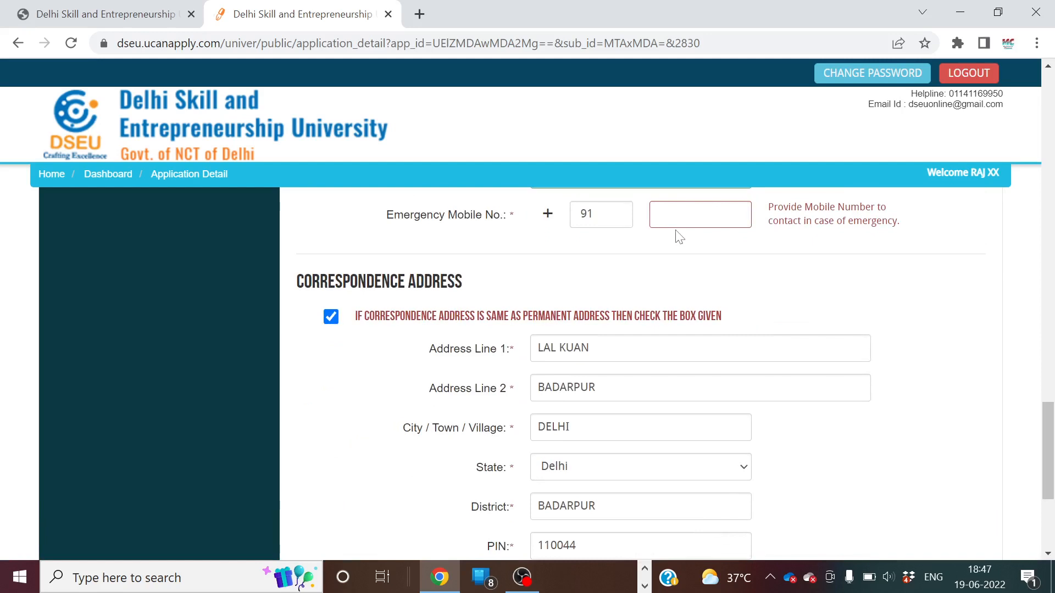
# - Fill the emergency mobile number from the saved suggestion and Save & Proceed the applicant details
pyautogui.click(700, 214)
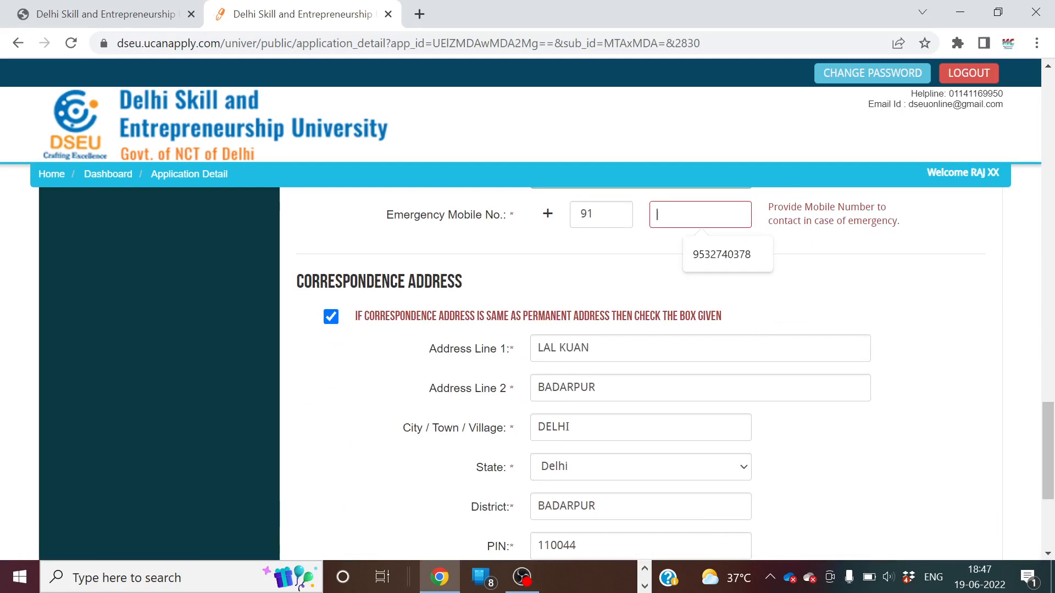
pyautogui.click(720, 255)
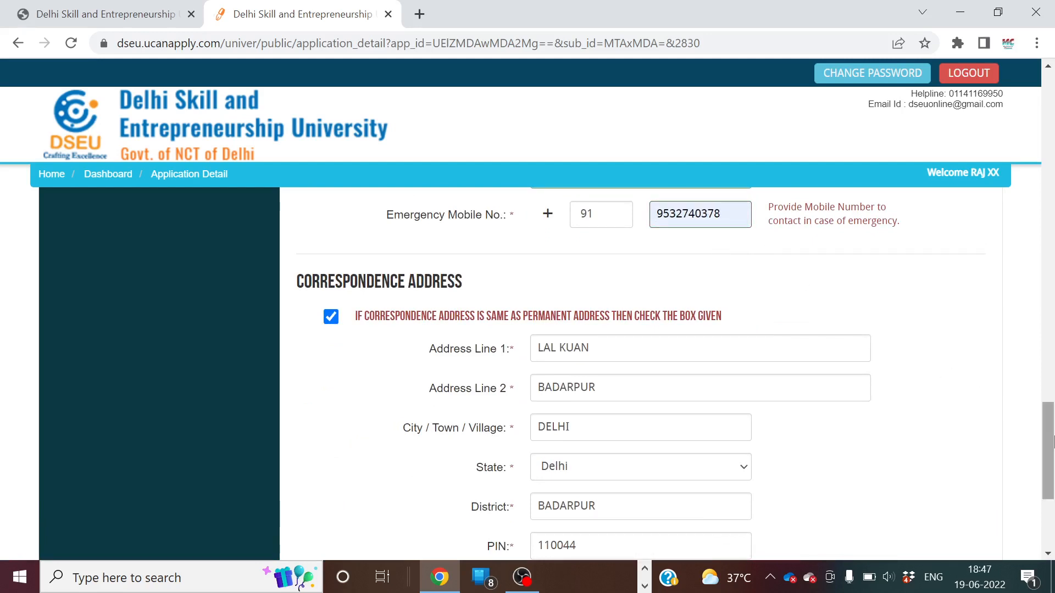
pyautogui.scroll(-4, 1053, 443)
pyautogui.click(931, 531)
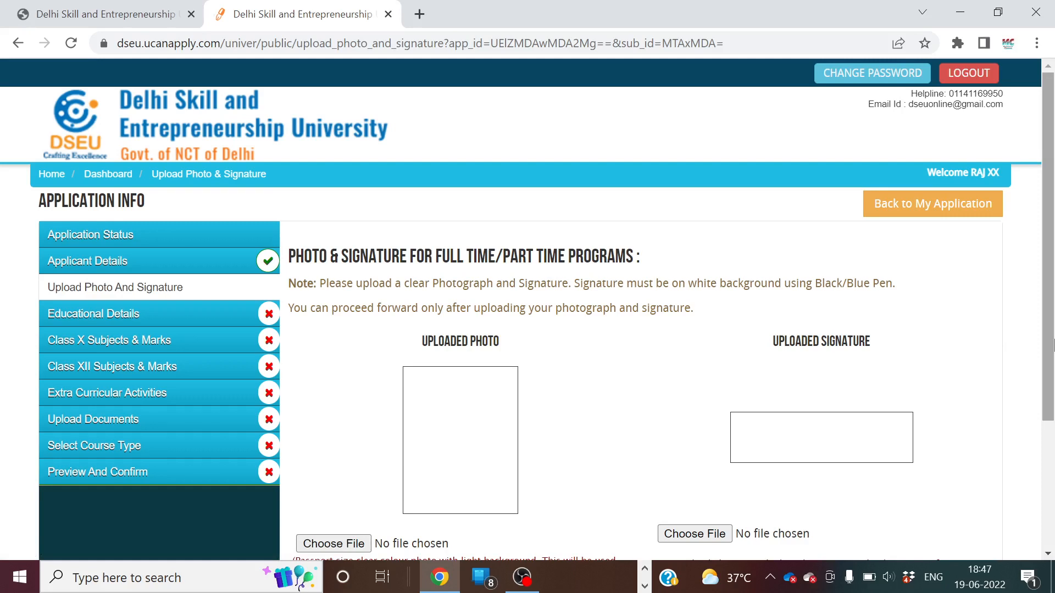
# - Upload dk.jpg from folder D as the applicant's photo in the Uploaded Photo box
pyautogui.scroll(-1, 1053, 352)
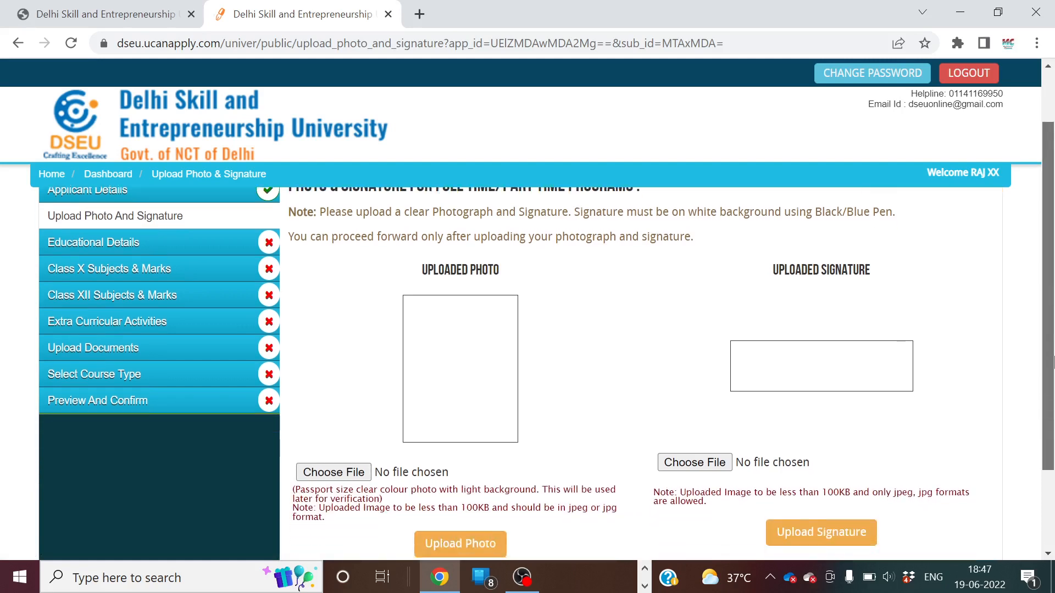
pyautogui.scroll(1, 1053, 363)
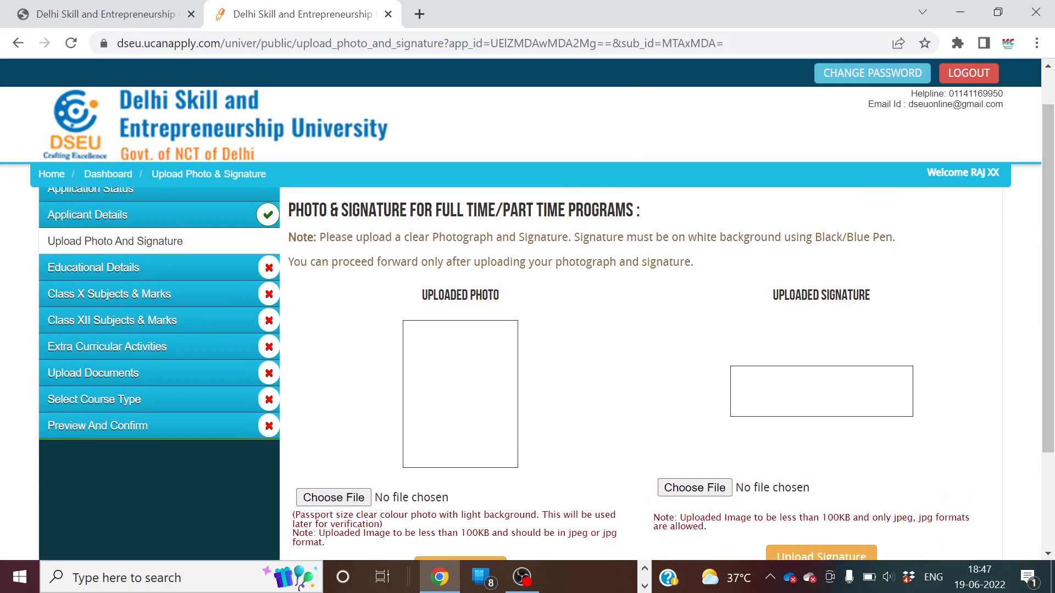
pyautogui.scroll(-1, 814, 250)
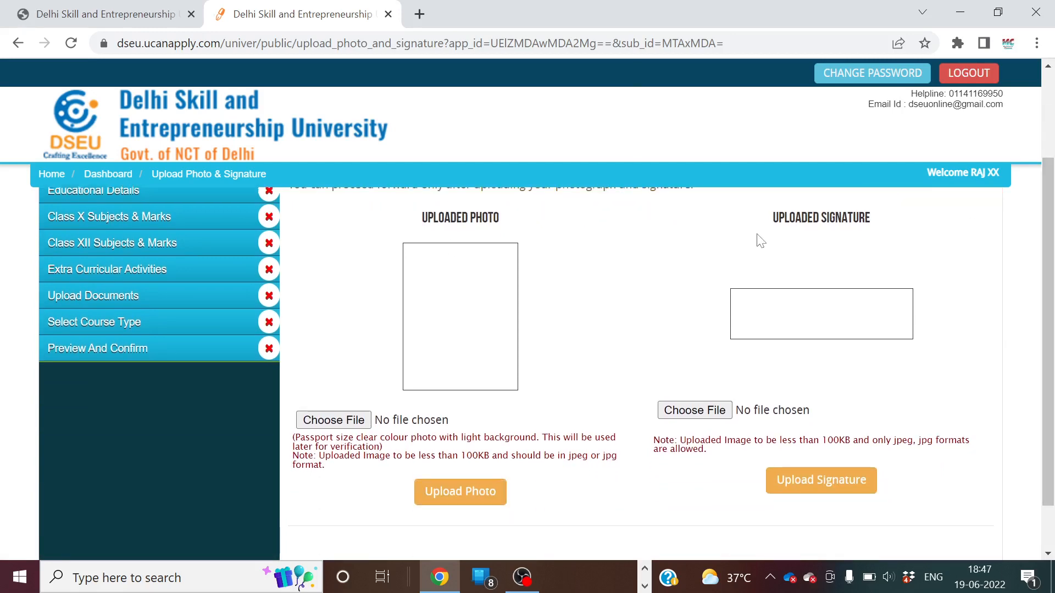
pyautogui.click(329, 420)
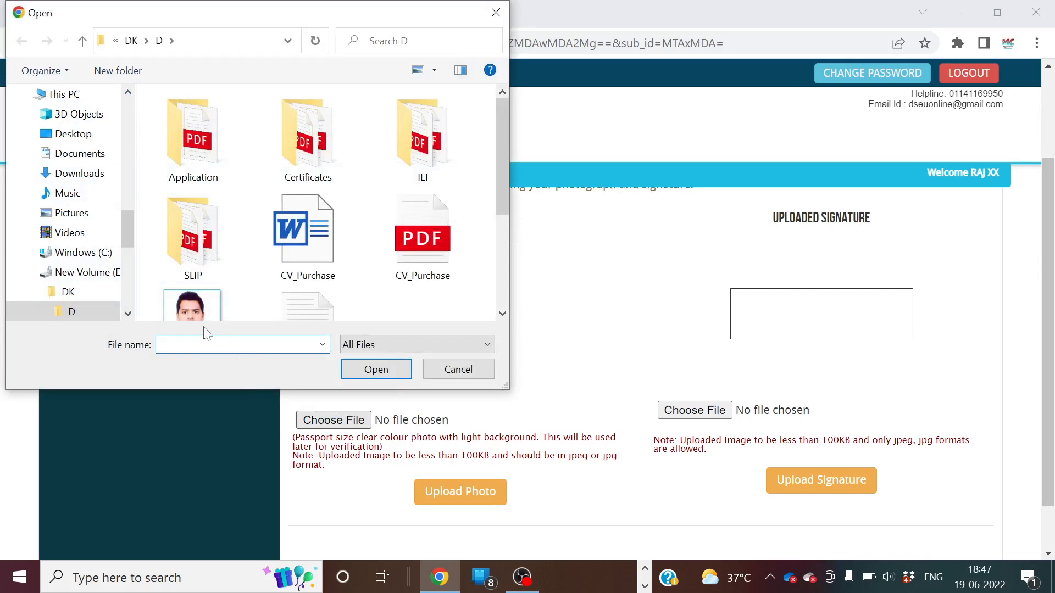
pyautogui.click(198, 317)
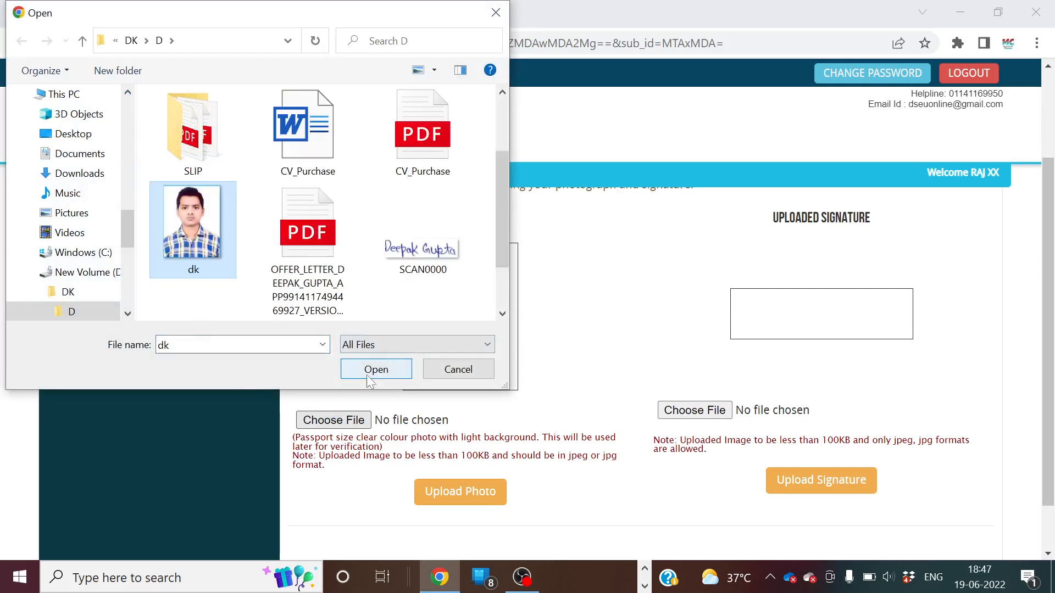
pyautogui.click(367, 375)
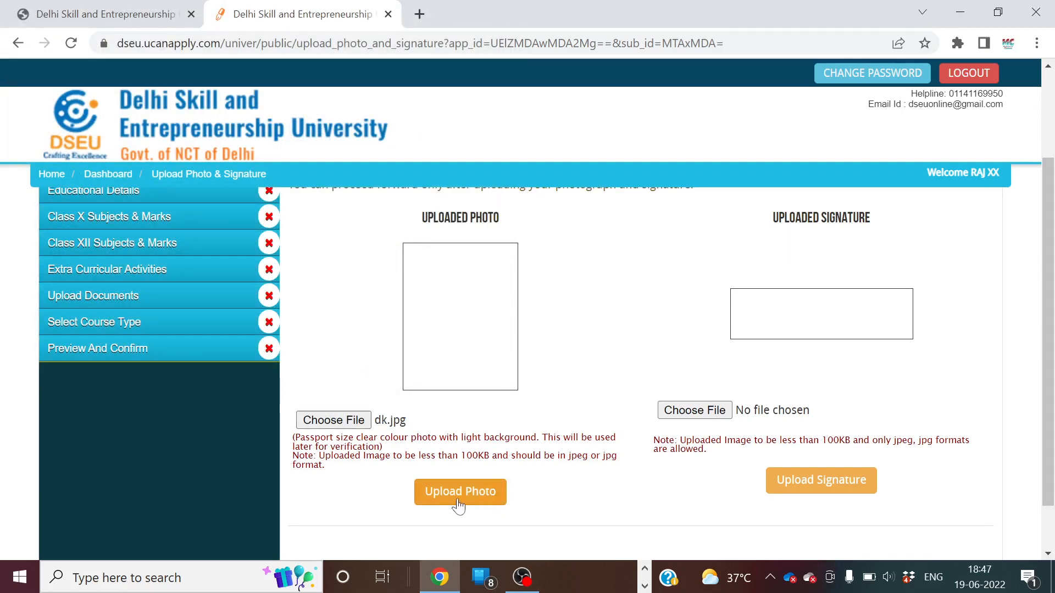
pyautogui.click(459, 505)
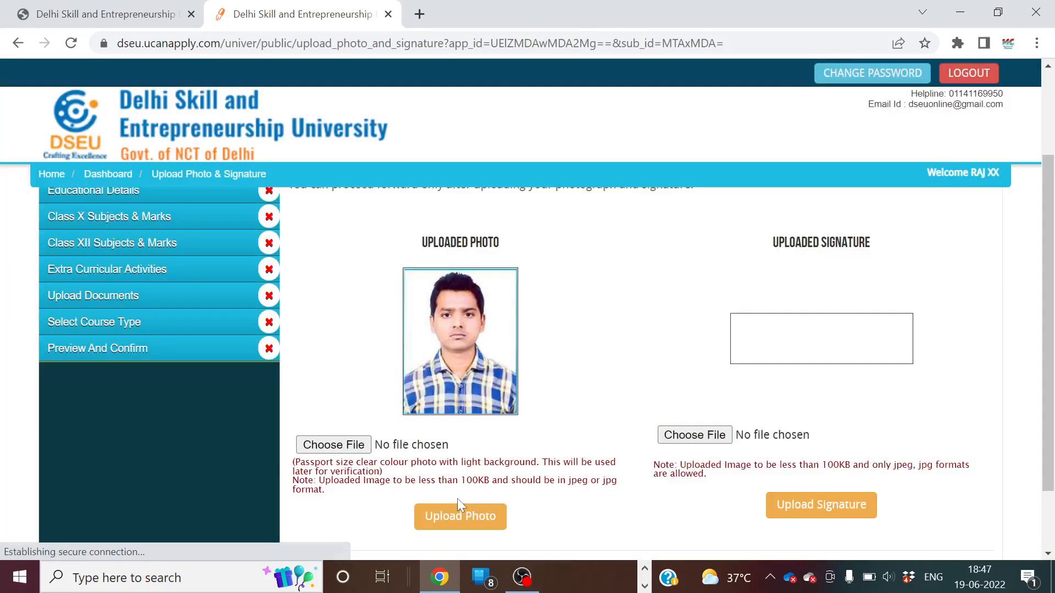
pyautogui.click(695, 435)
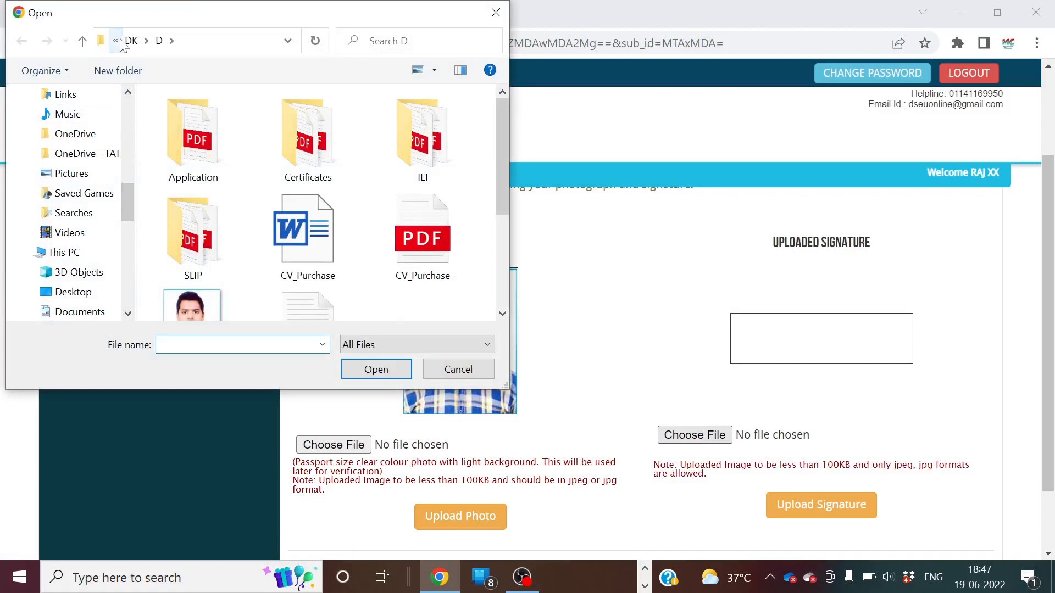
# - Pick the WhatsApp signature image from the Desktop SIGN folder
pyautogui.click(64, 96)
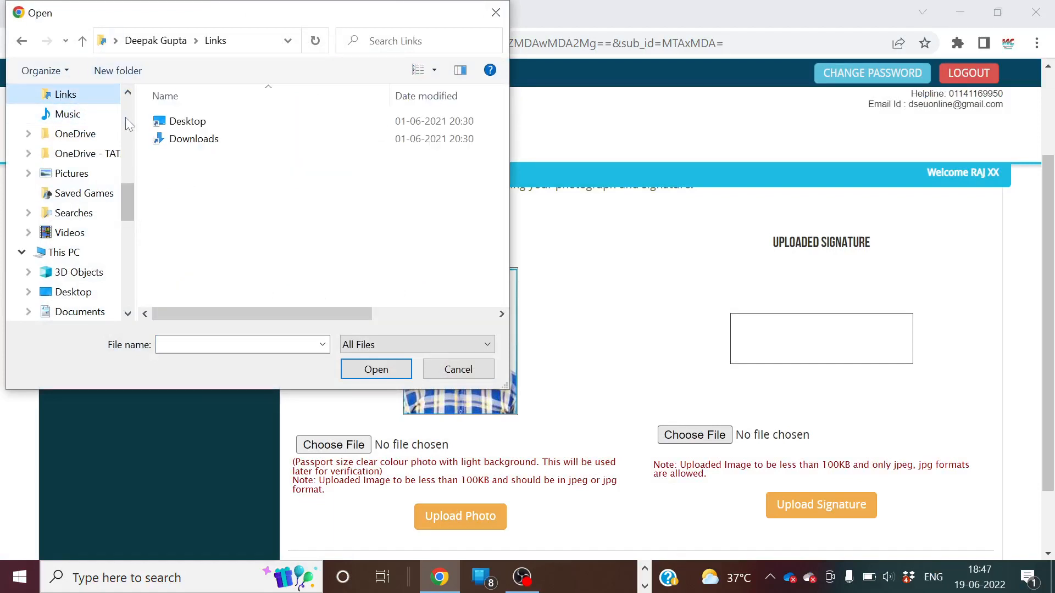
pyautogui.click(181, 122)
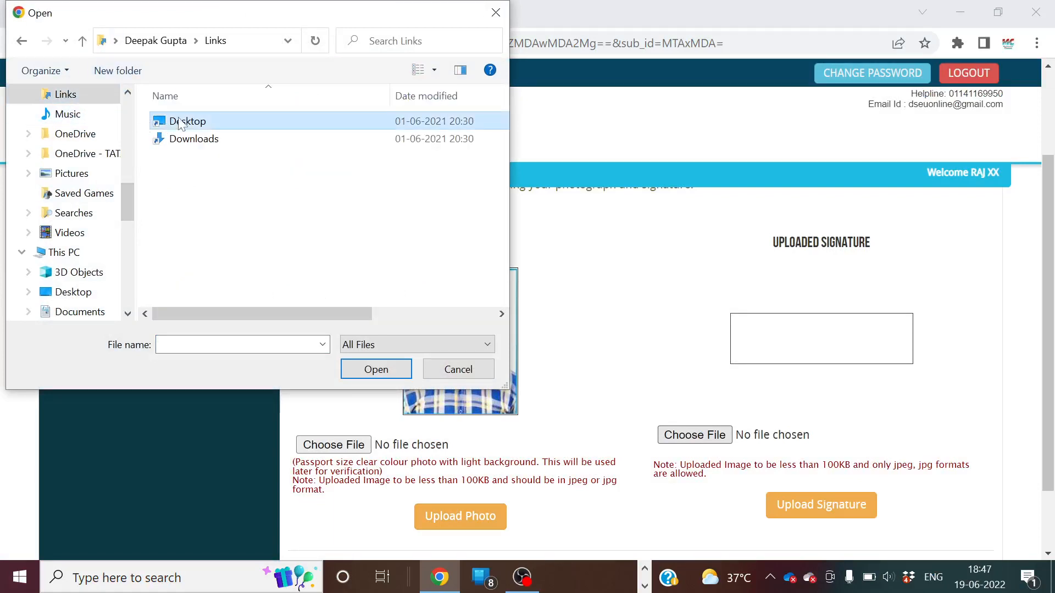
pyautogui.doubleClick(181, 122)
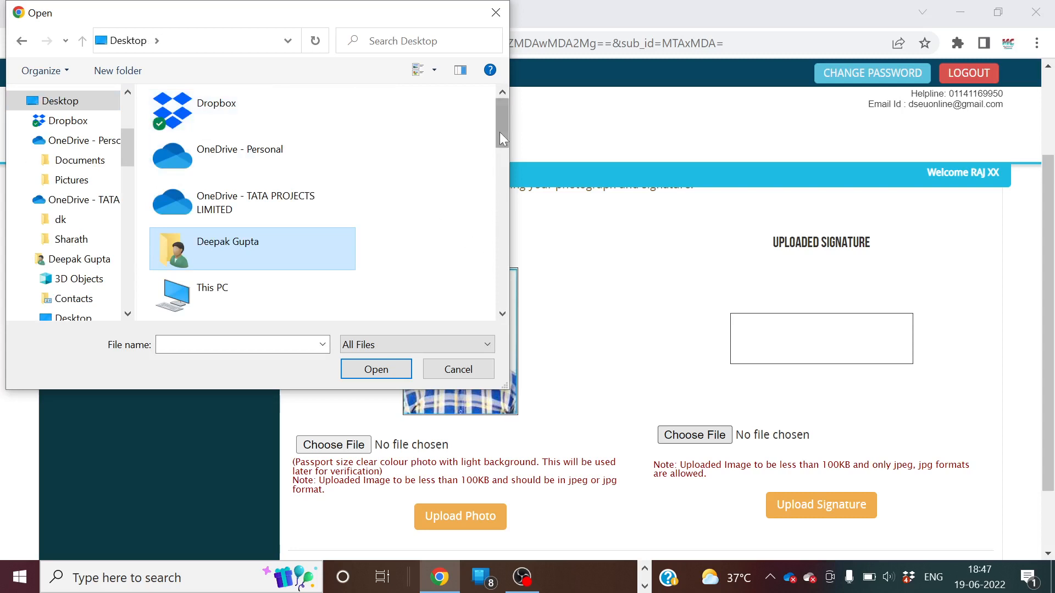
pyautogui.scroll(-8, 500, 139)
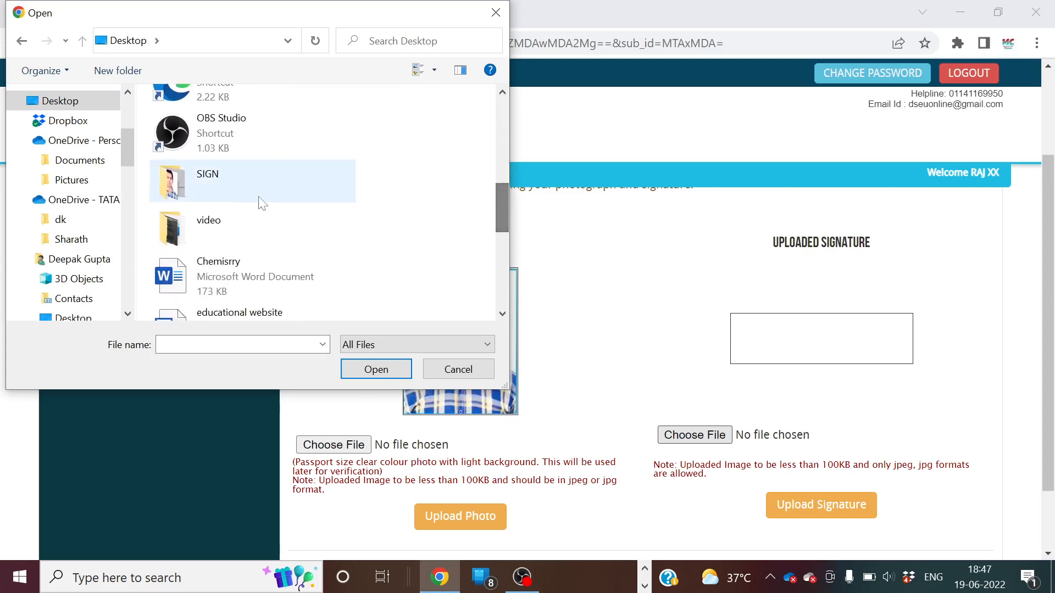
pyautogui.doubleClick(224, 180)
pyautogui.click(279, 175)
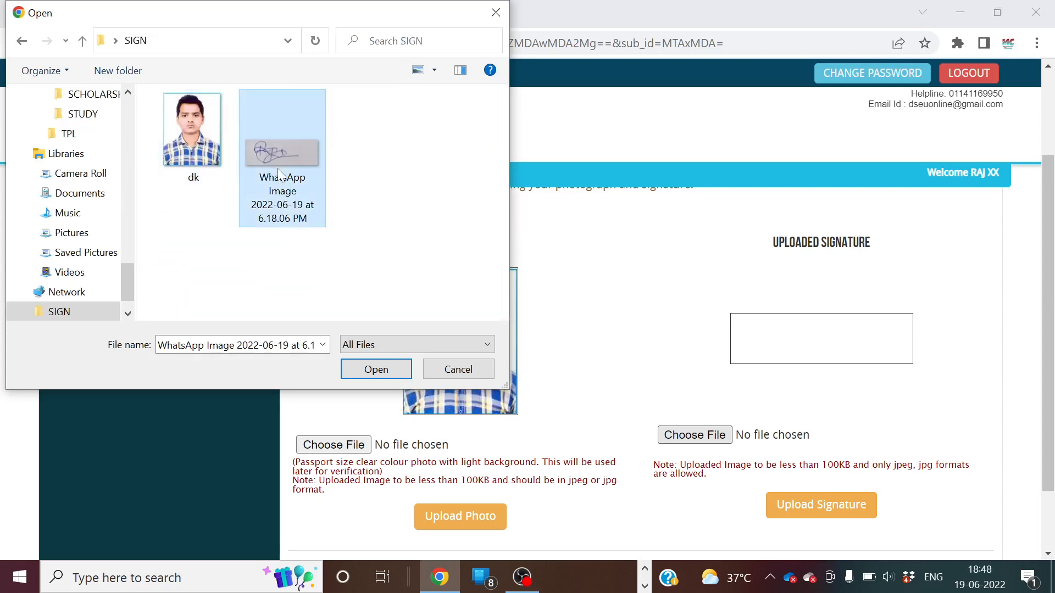
pyautogui.click(376, 369)
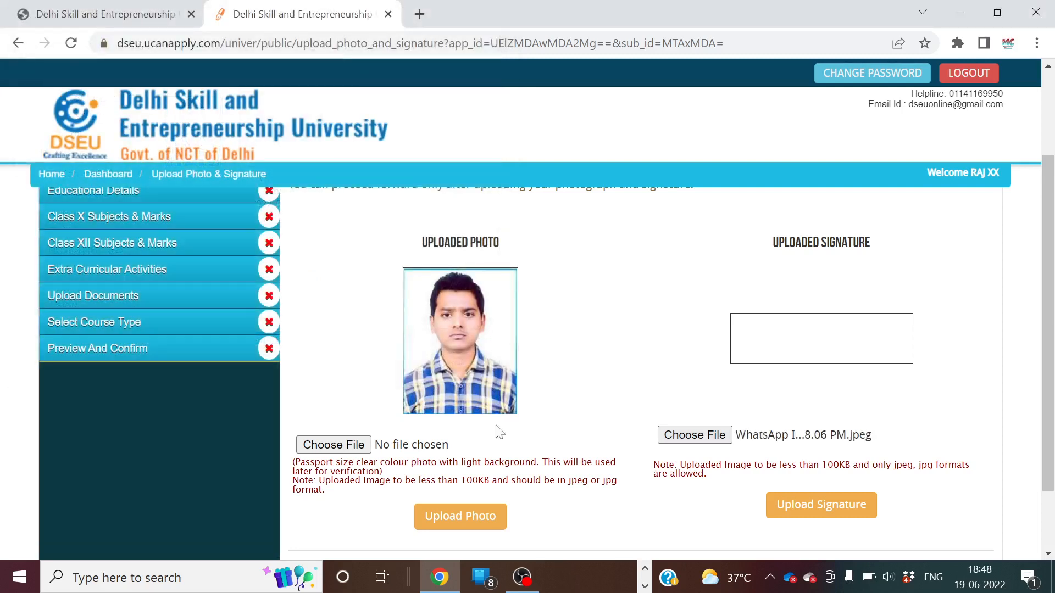
# - Re-select the WhatsApp image, upload it as the signature, and Save & Proceed
pyautogui.click(690, 438)
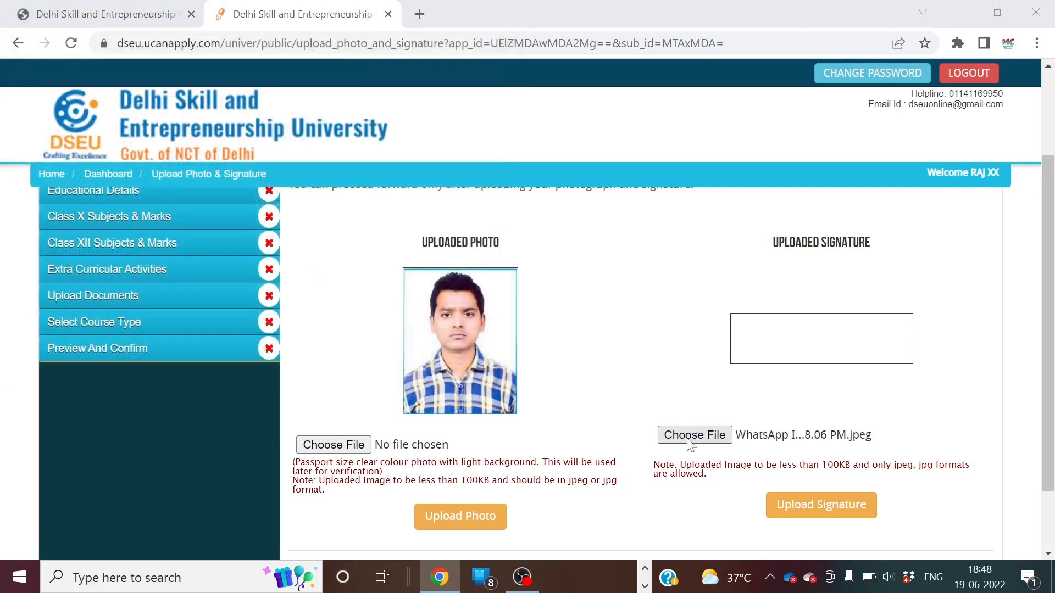
pyautogui.click(285, 175)
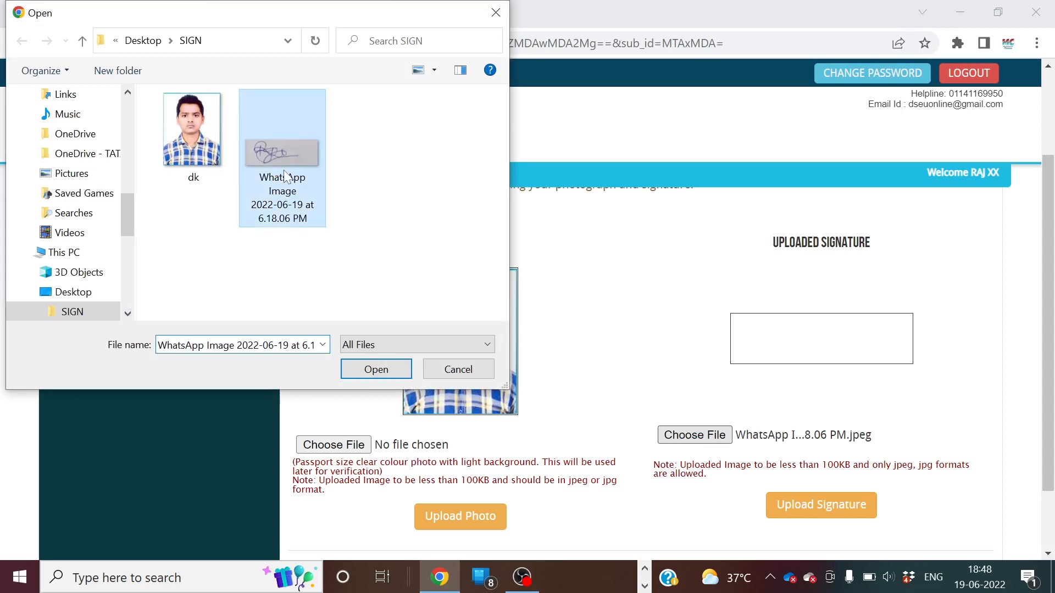
pyautogui.click(376, 369)
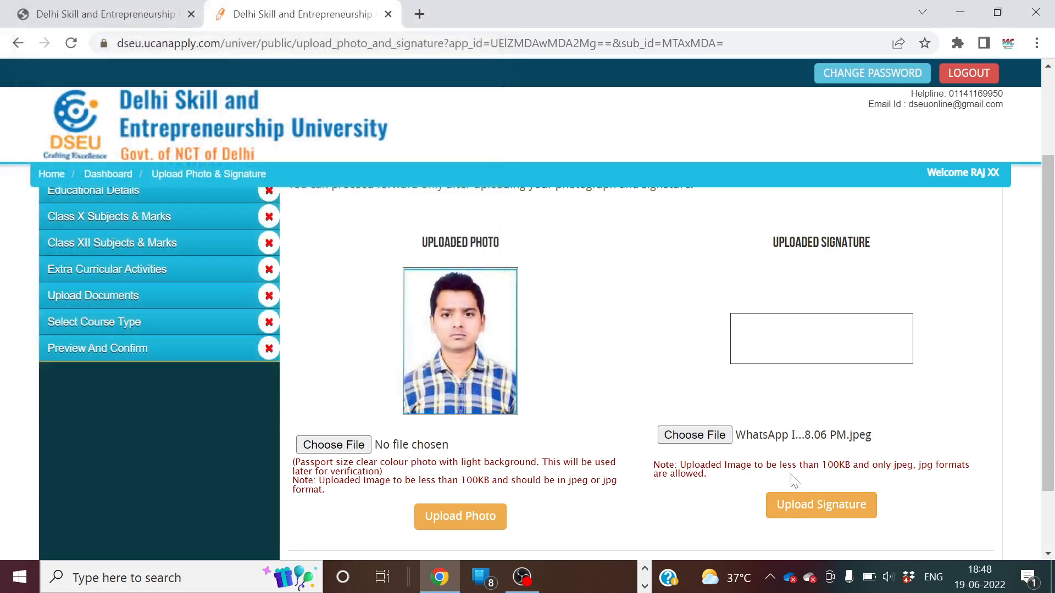
pyautogui.click(820, 514)
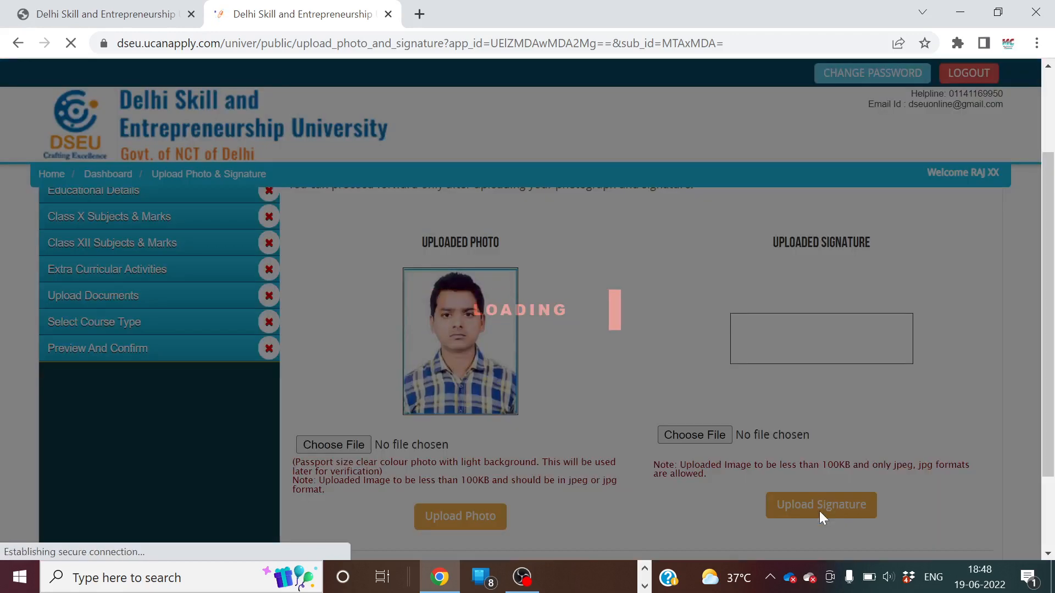
pyautogui.scroll(-2, 1053, 358)
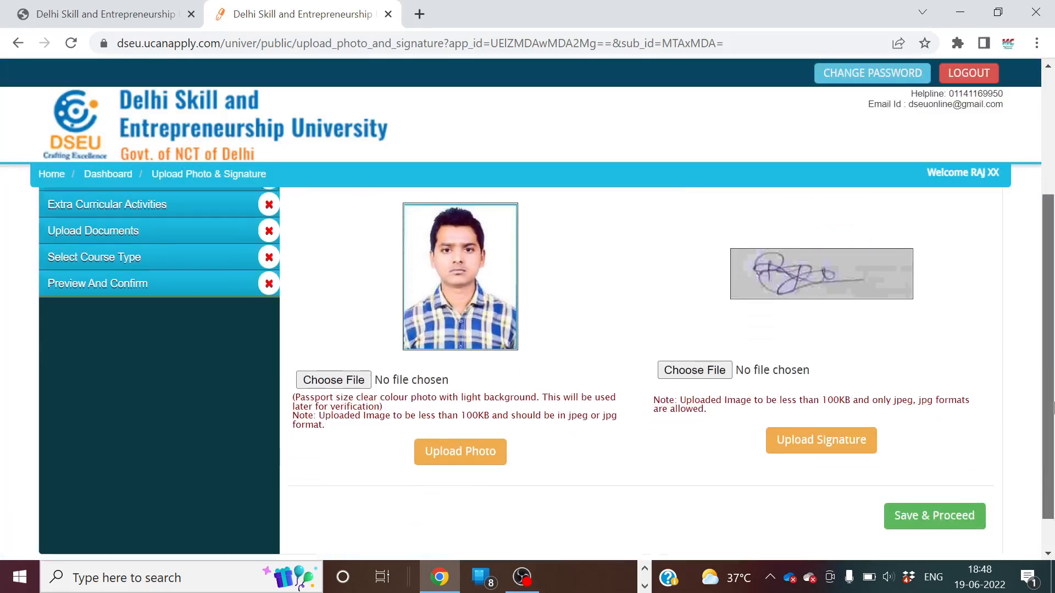
pyautogui.click(932, 473)
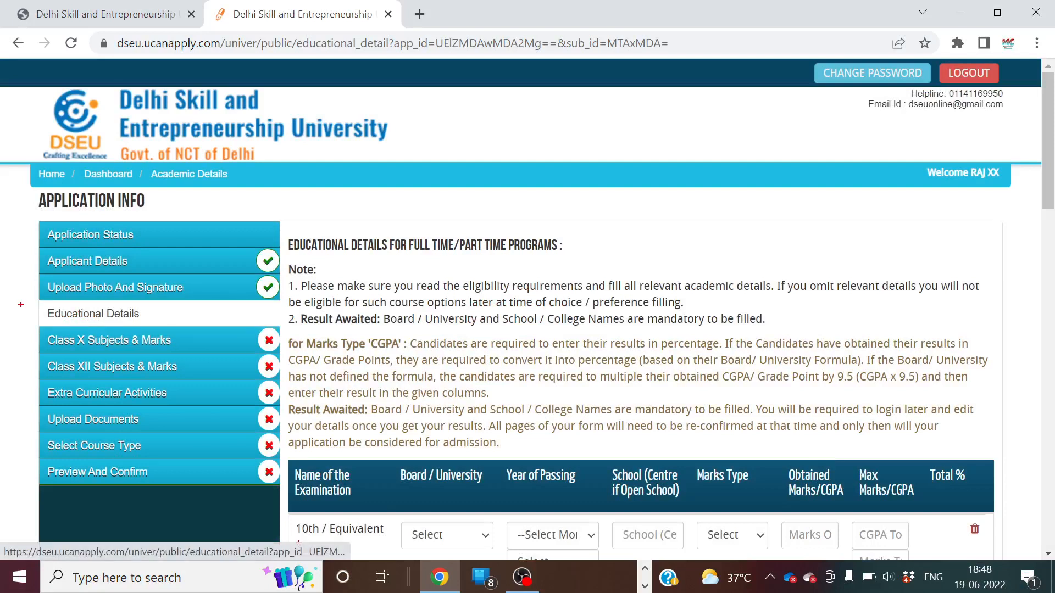
# - Change the 10th/Equivalent board from UP Board to CBSE - Central Board of Secondary Education
pyautogui.moveTo(21, 304); pyautogui.dragTo(151, 323)
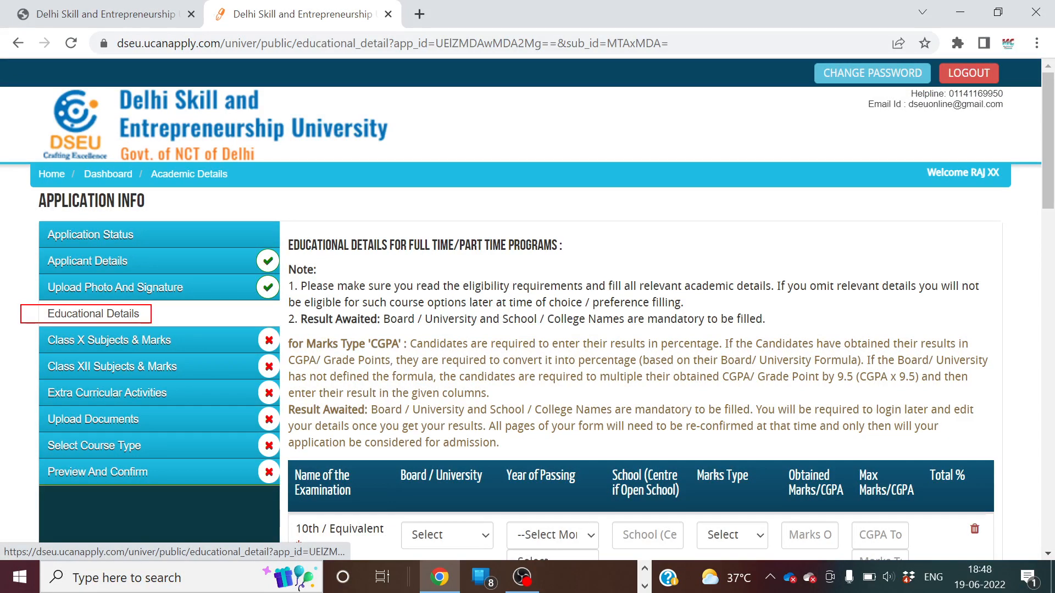
pyautogui.press('Escape')
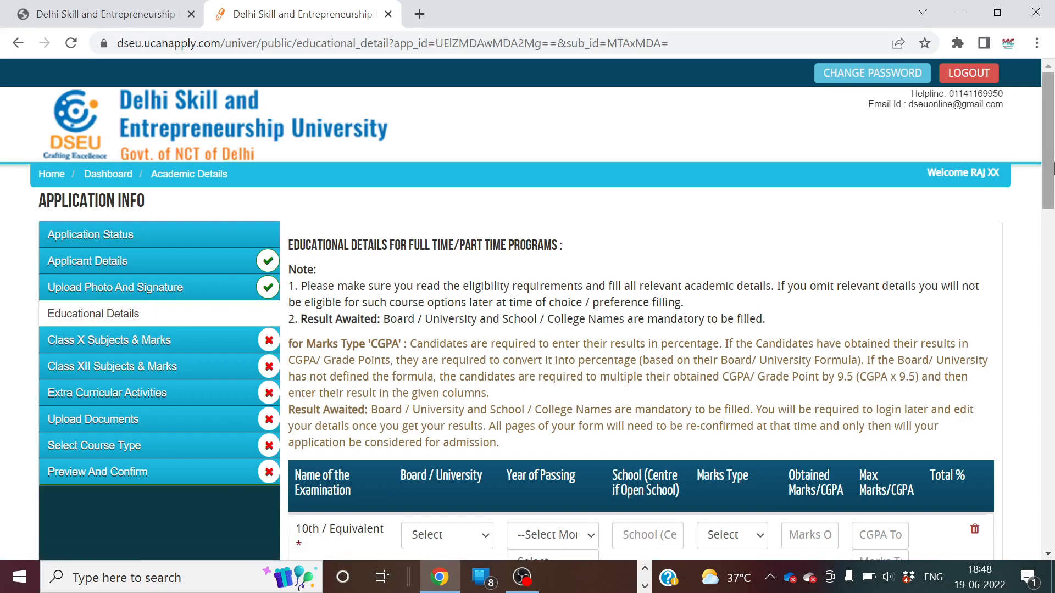
pyautogui.moveTo(1051, 168); pyautogui.dragTo(1050, 244)
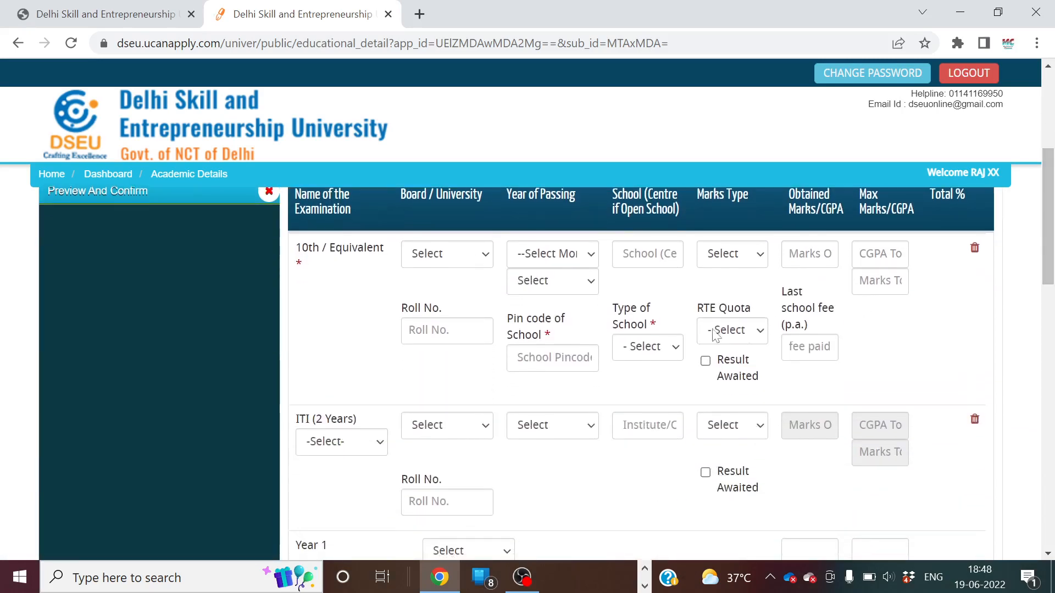
pyautogui.click(432, 258)
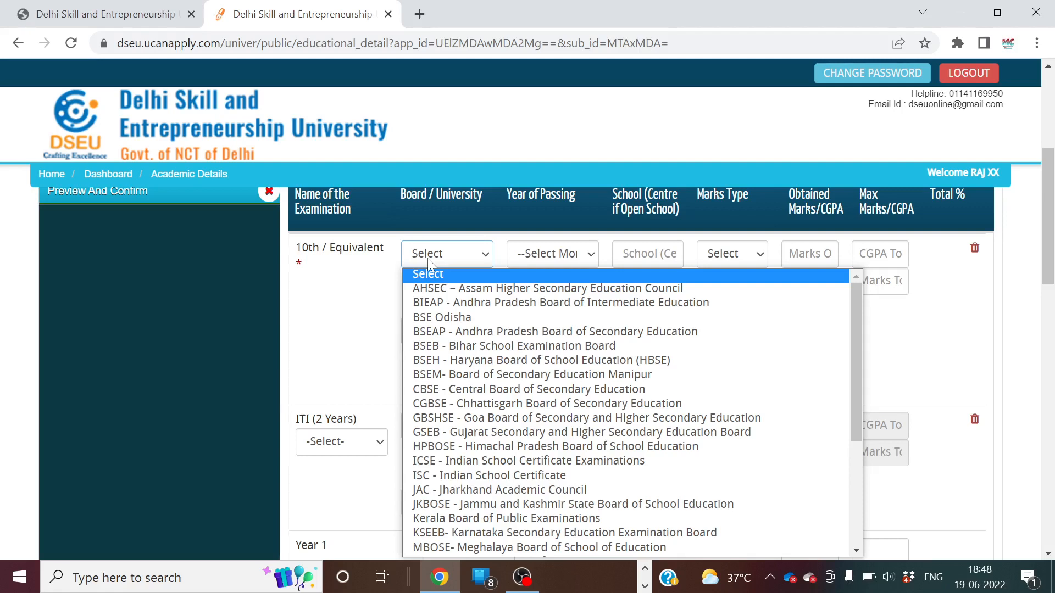
pyautogui.press('u')
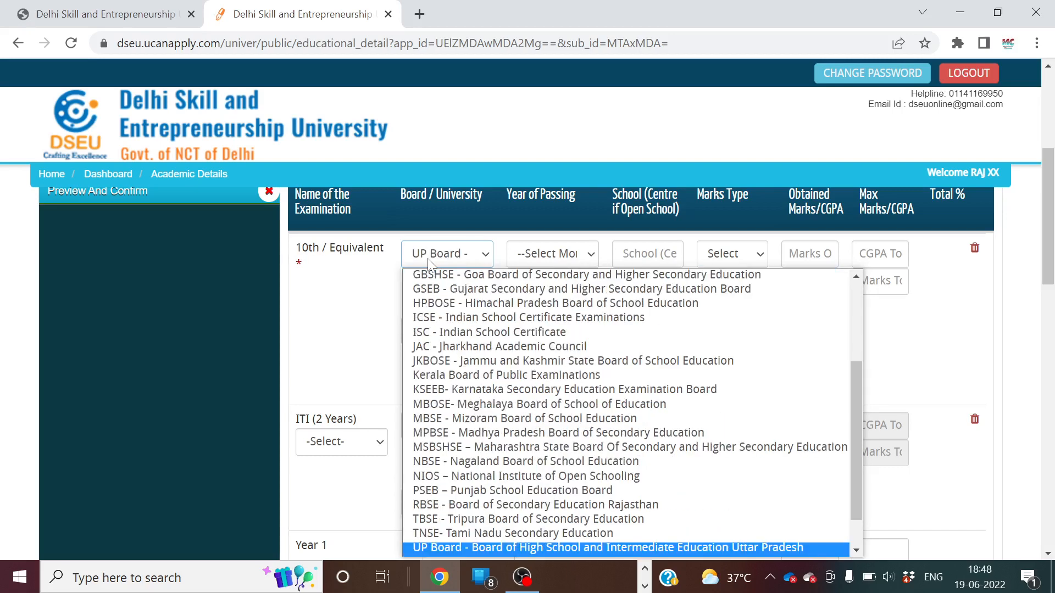
pyautogui.click(575, 546)
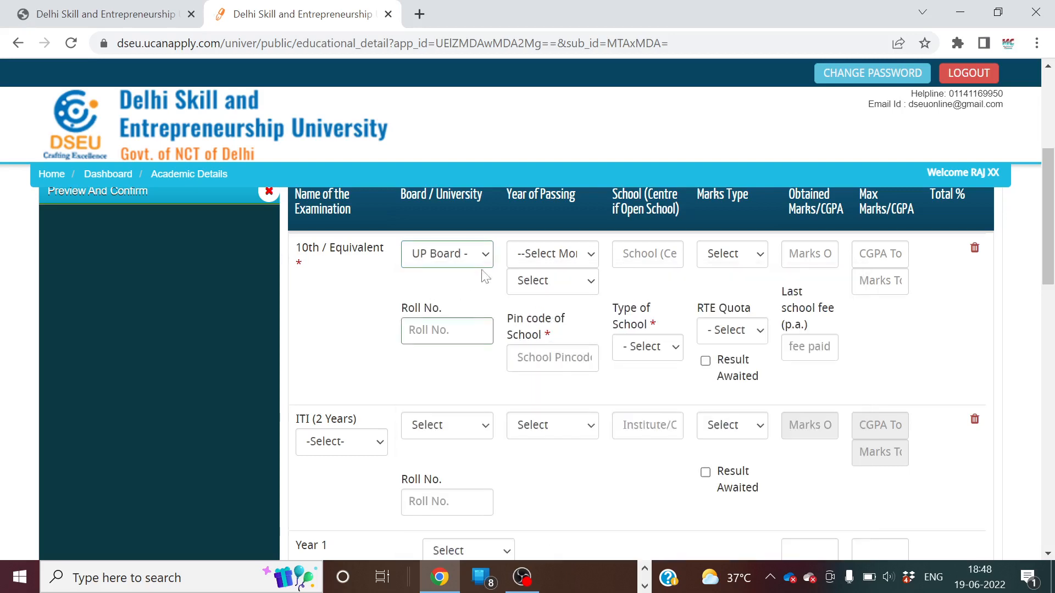
pyautogui.click(556, 261)
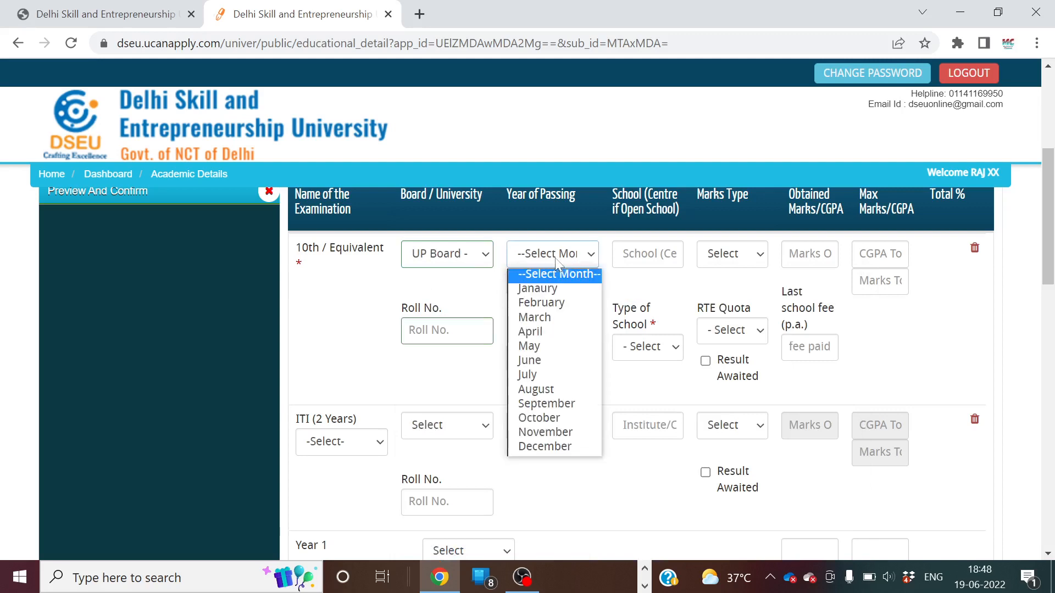
pyautogui.click(472, 252)
pyautogui.scroll(1, 505, 291)
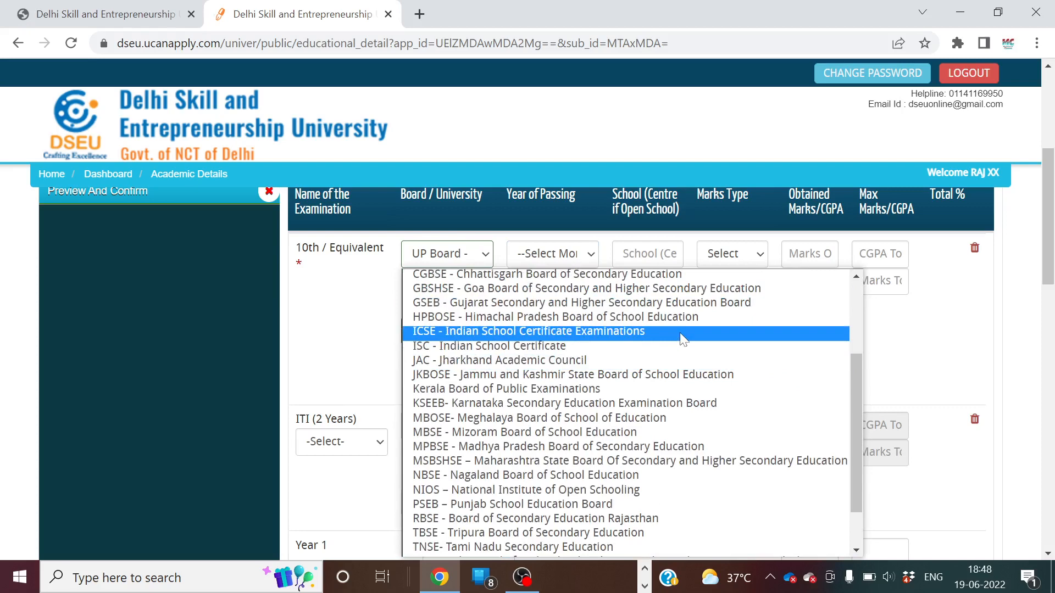
pyautogui.click(857, 347)
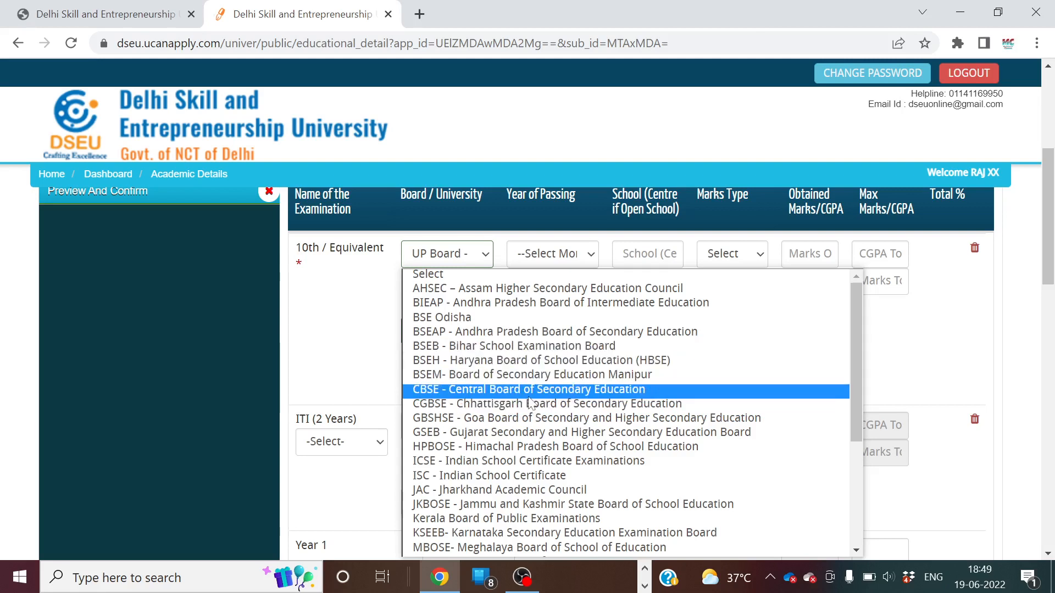
pyautogui.click(531, 402)
# - Set the 10th passing month to August, school to DAV, and marks type to Percentage
pyautogui.click(531, 258)
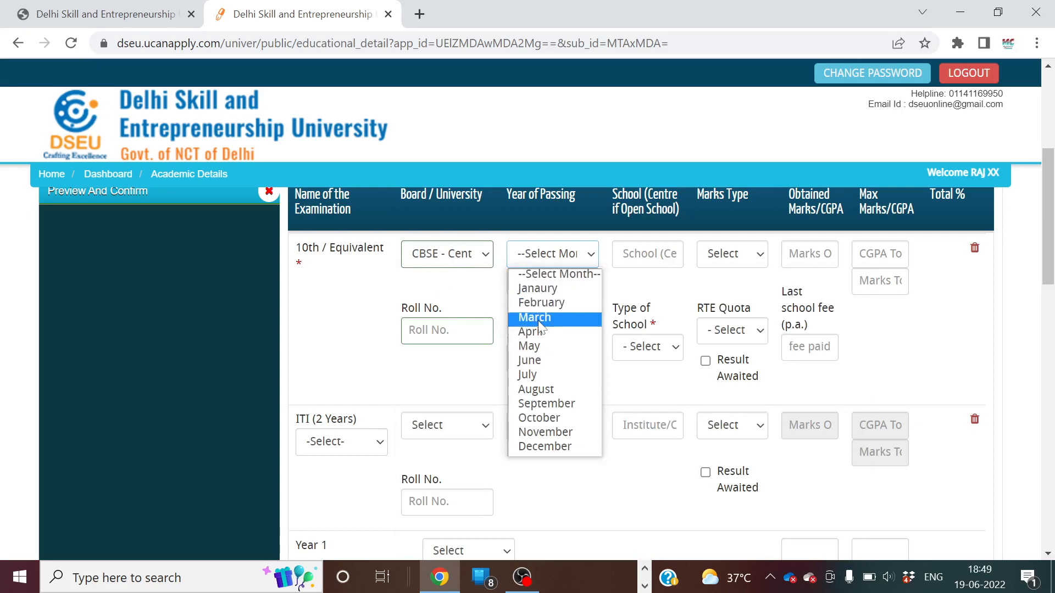
pyautogui.click(543, 389)
pyautogui.click(619, 263)
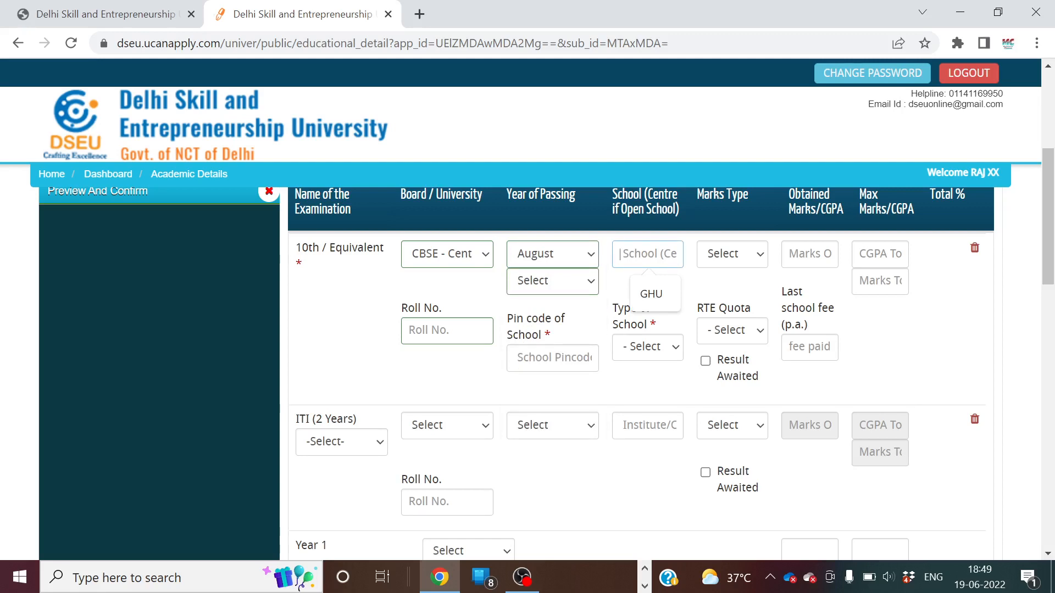
pyautogui.write('DA')
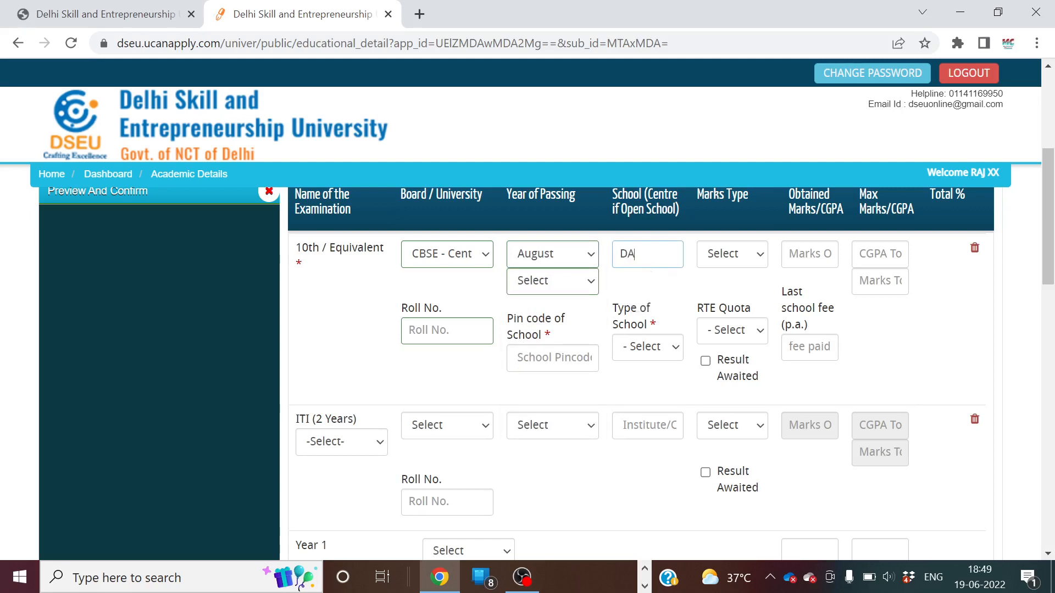
pyautogui.write('V')
pyautogui.press('Tab')
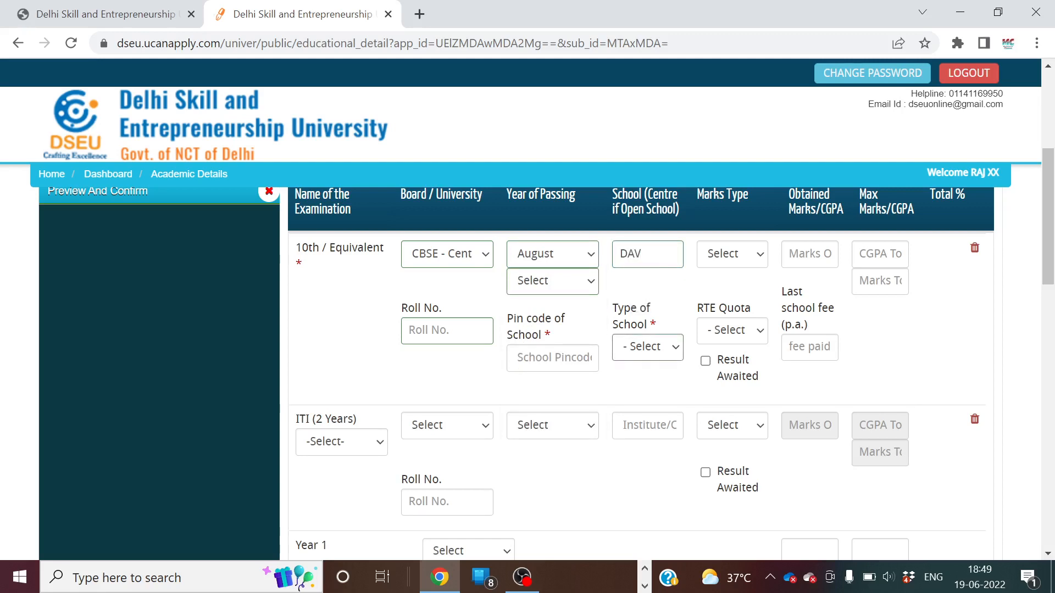
pyautogui.click(729, 262)
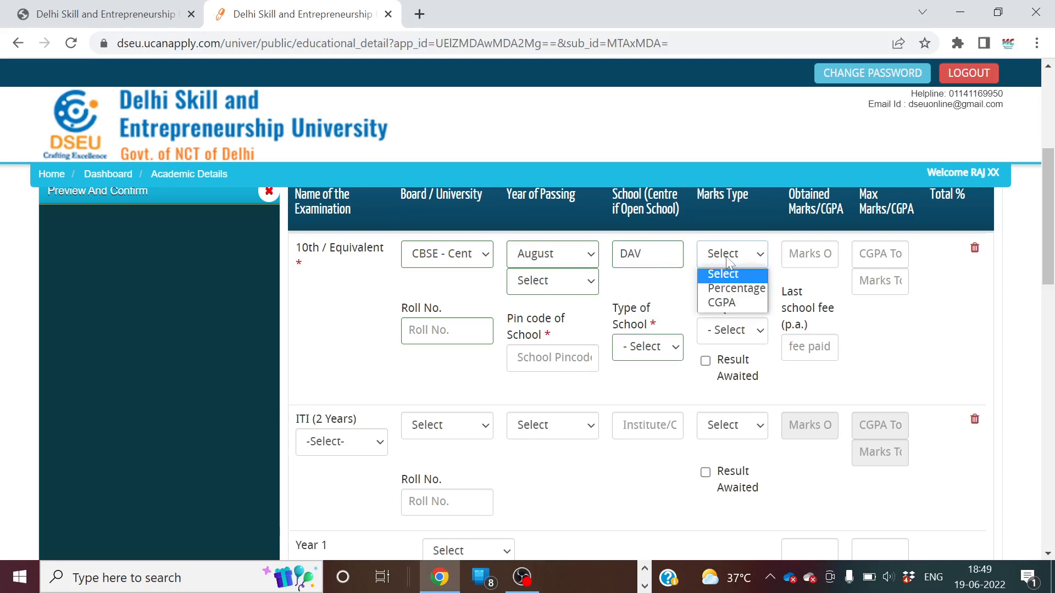
pyautogui.click(729, 290)
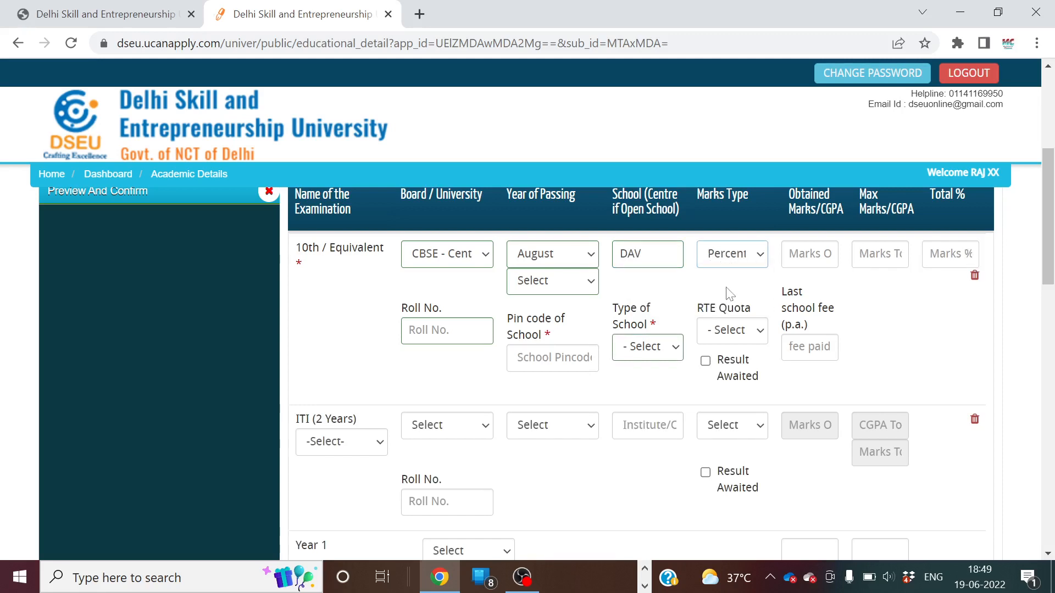
# - Choose 2022 as passing year and enter 360 out of 600 marks, totalling 60
pyautogui.click(541, 286)
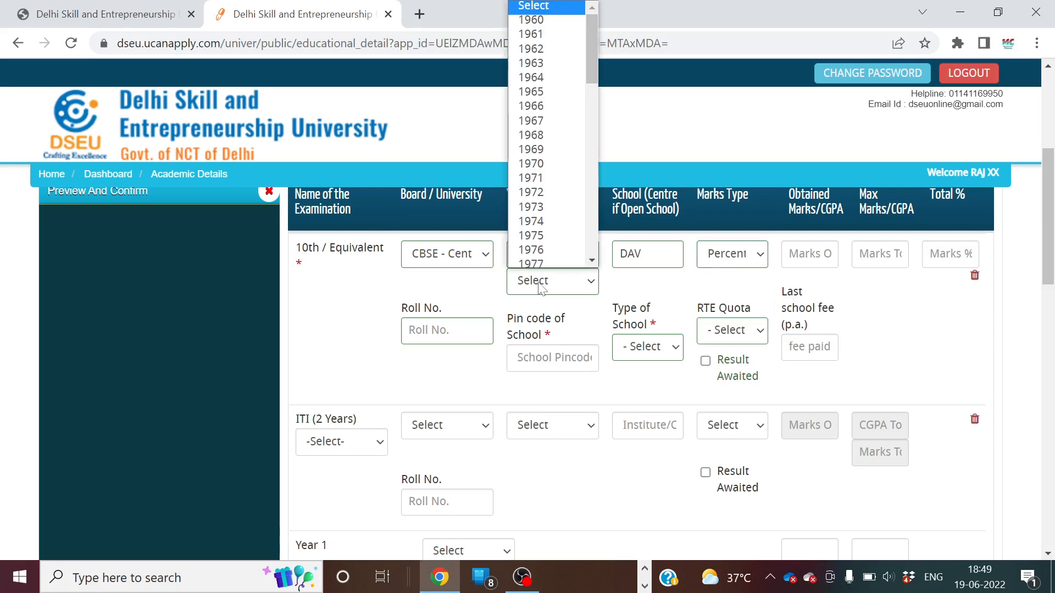
pyautogui.moveTo(595, 66); pyautogui.dragTo(589, 214)
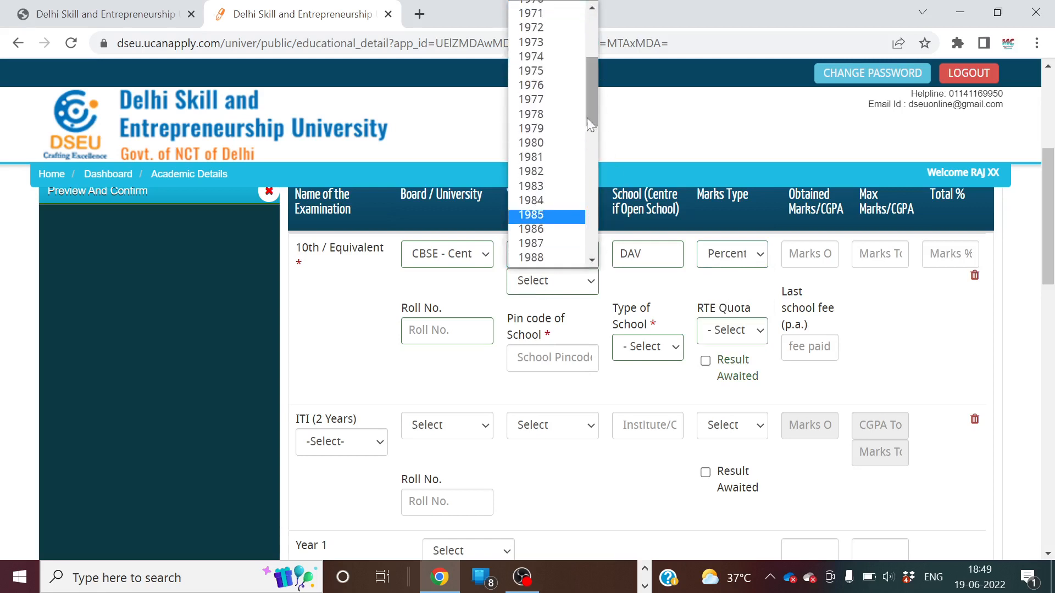
pyautogui.moveTo(593, 117); pyautogui.dragTo(592, 278)
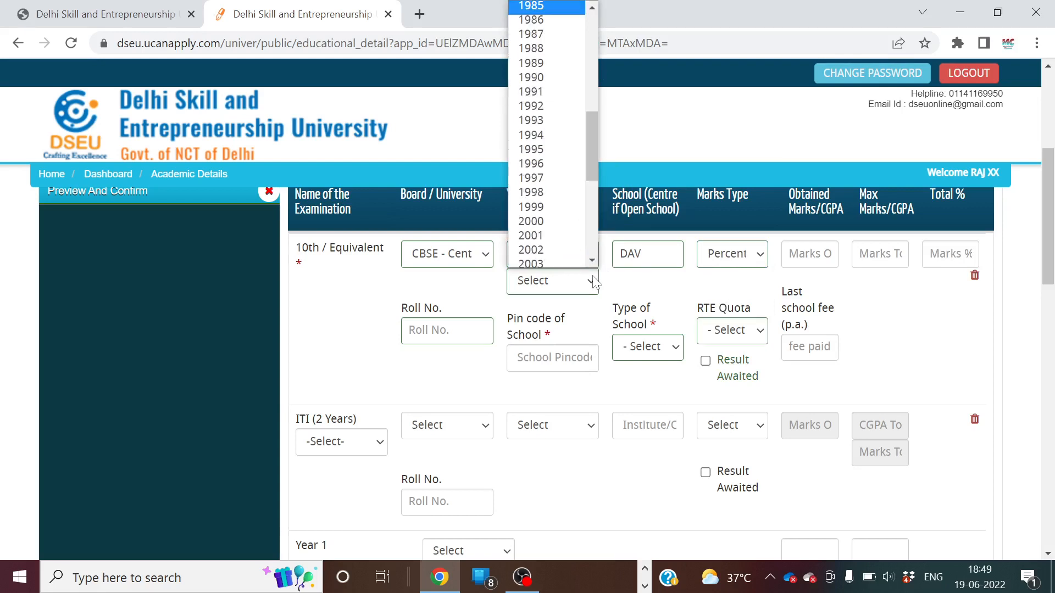
pyautogui.scroll(-7, 597, 261)
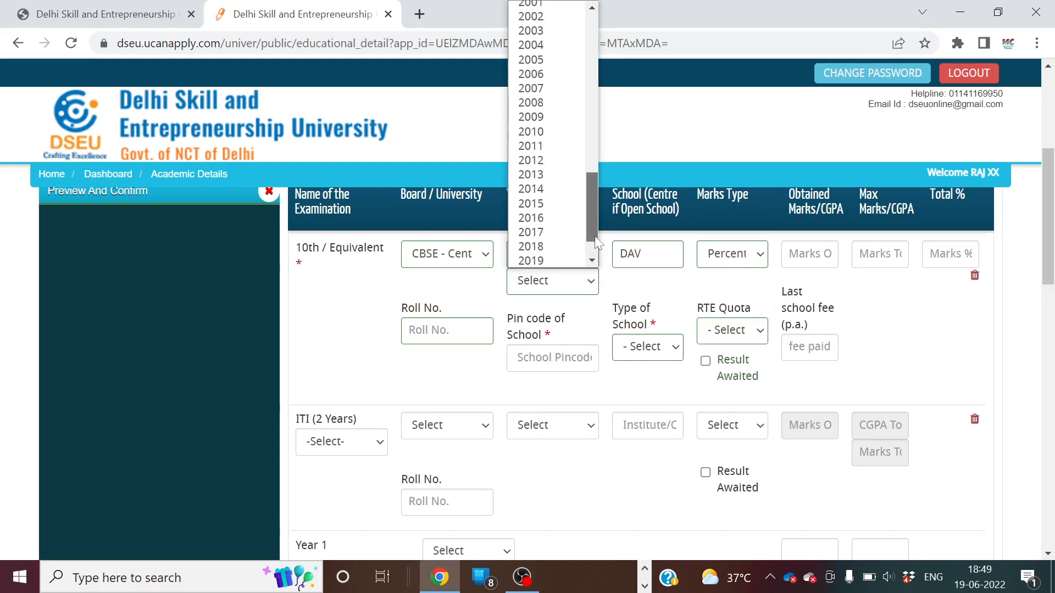
pyautogui.click(550, 260)
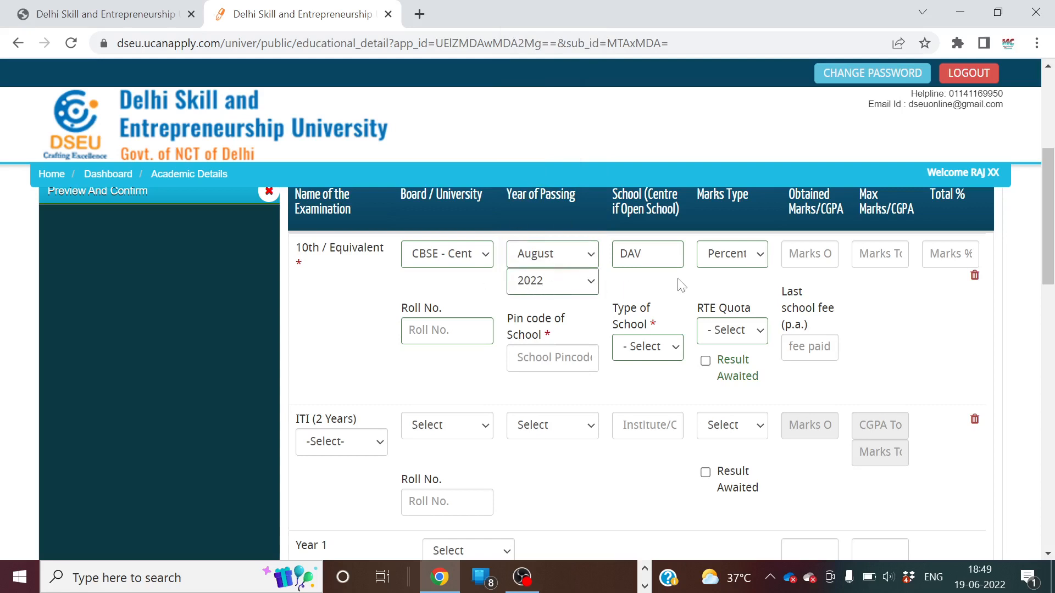
pyautogui.click(741, 258)
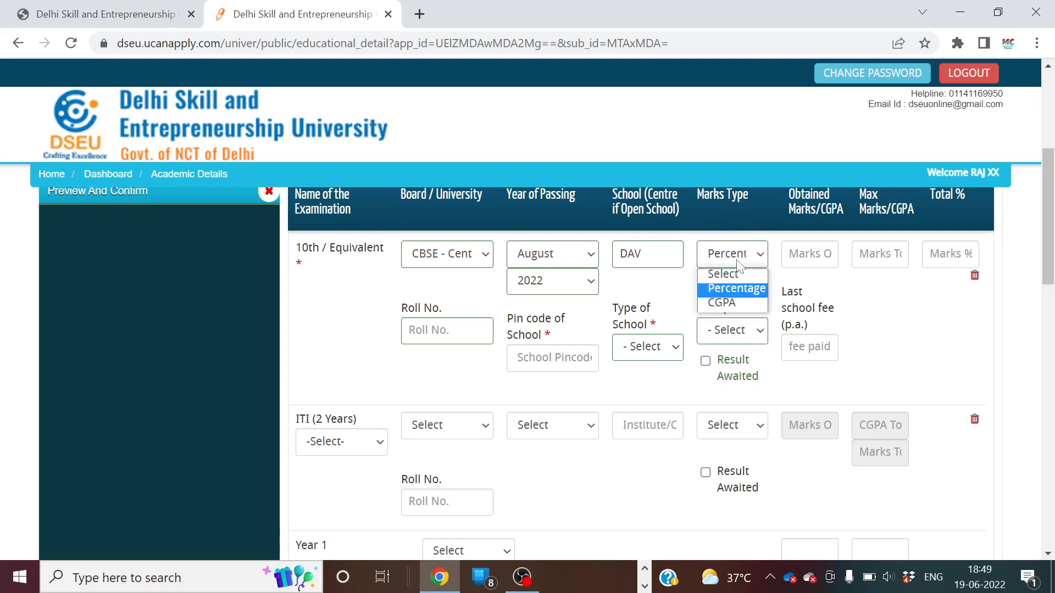
pyautogui.click(750, 289)
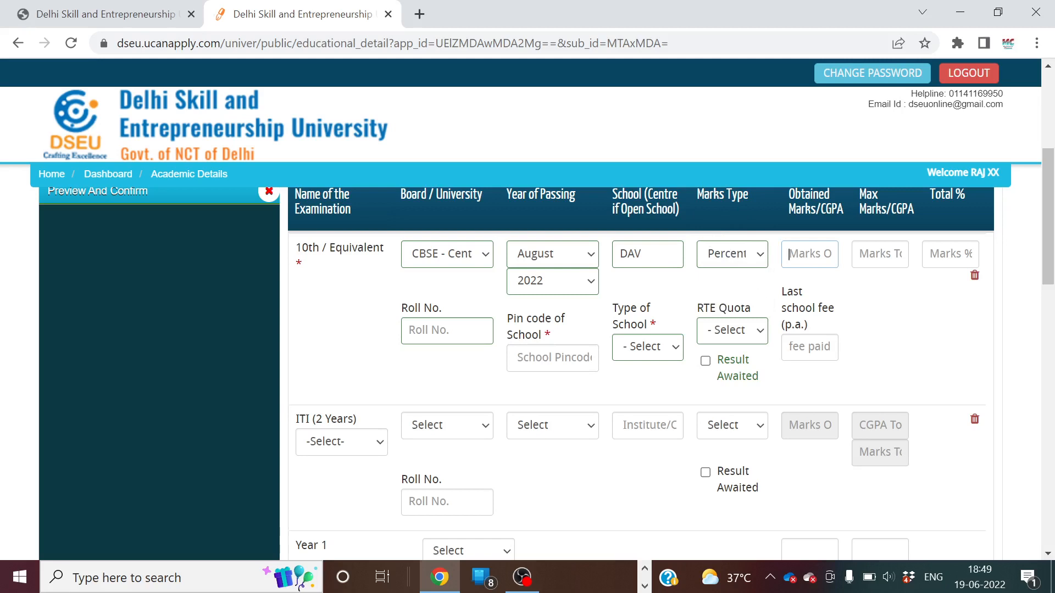
pyautogui.write('360')
pyautogui.press('Tab')
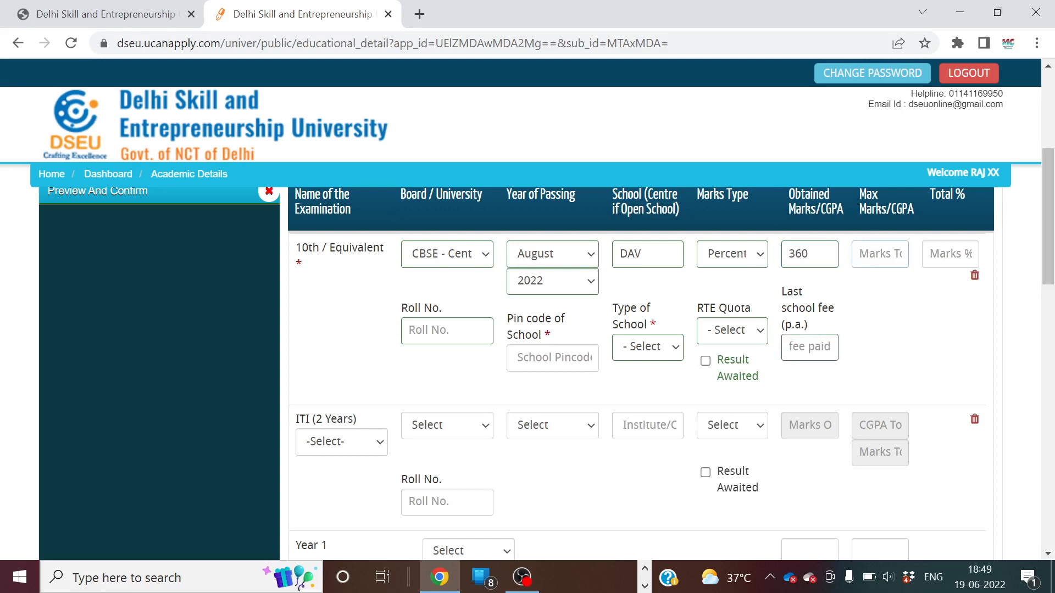
pyautogui.write('600')
pyautogui.click(911, 298)
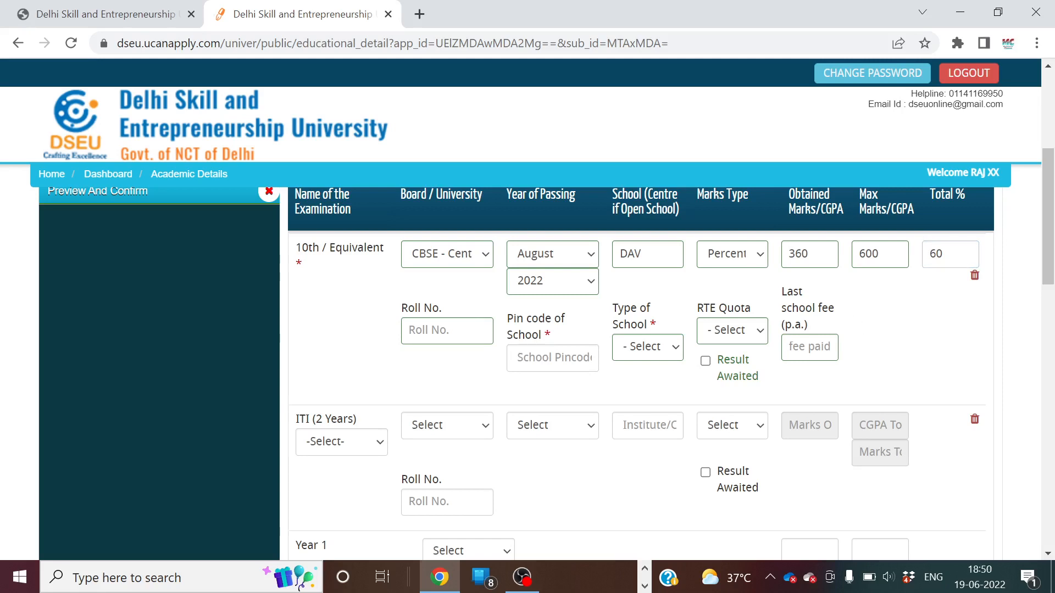
# - Enter the 10th roll number, school PIN 110044, and Private as the school type
pyautogui.click(516, 358)
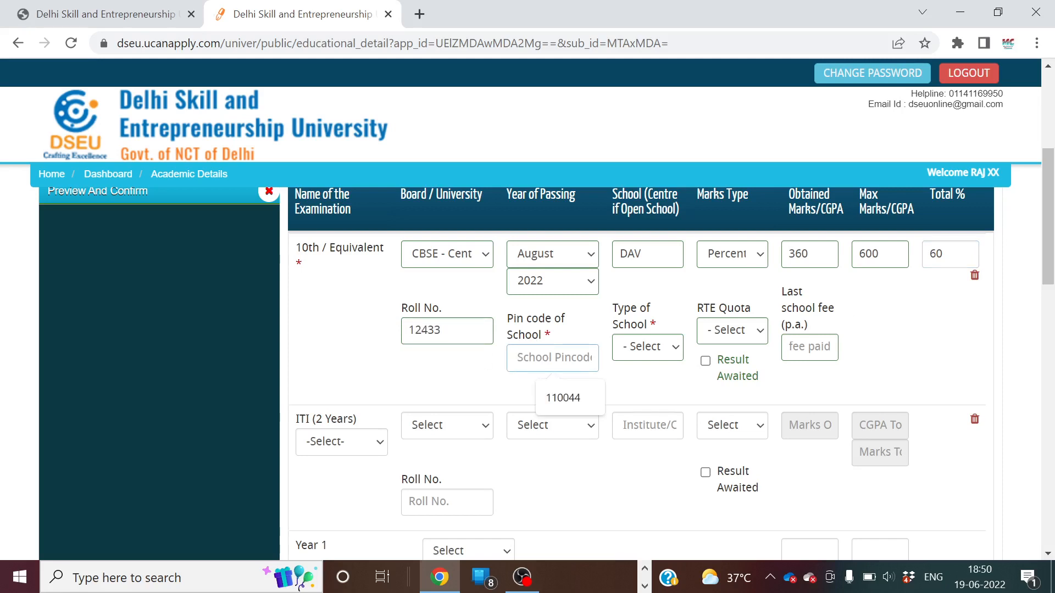
pyautogui.click(566, 397)
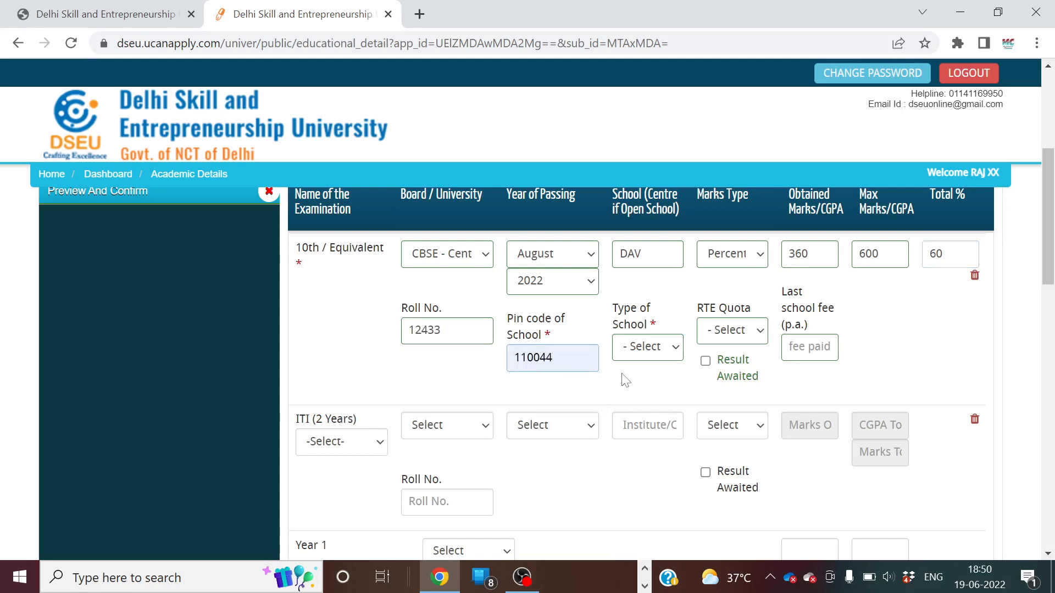
pyautogui.click(656, 355)
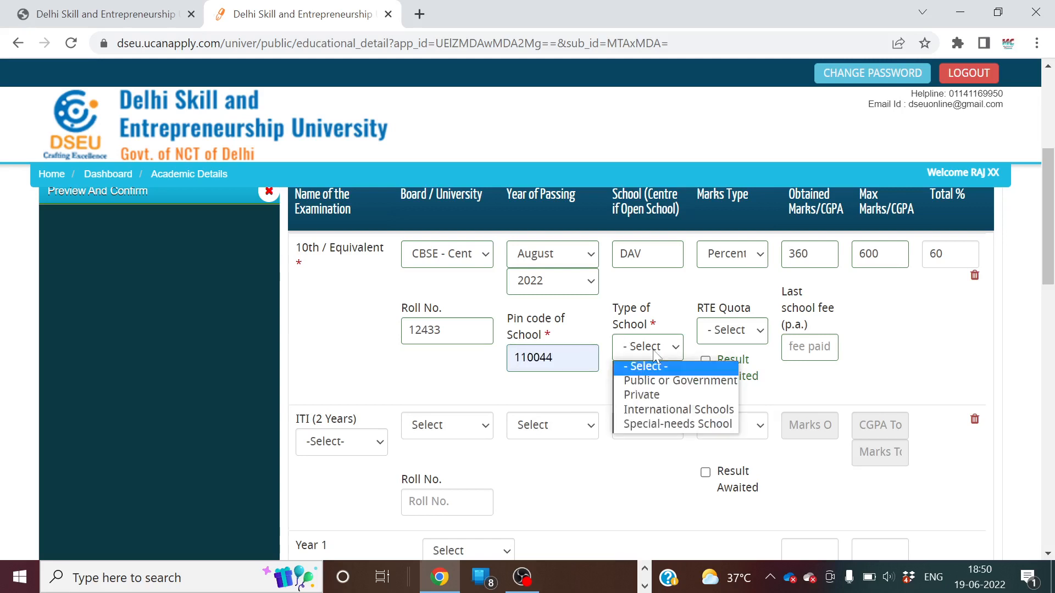
pyautogui.click(642, 393)
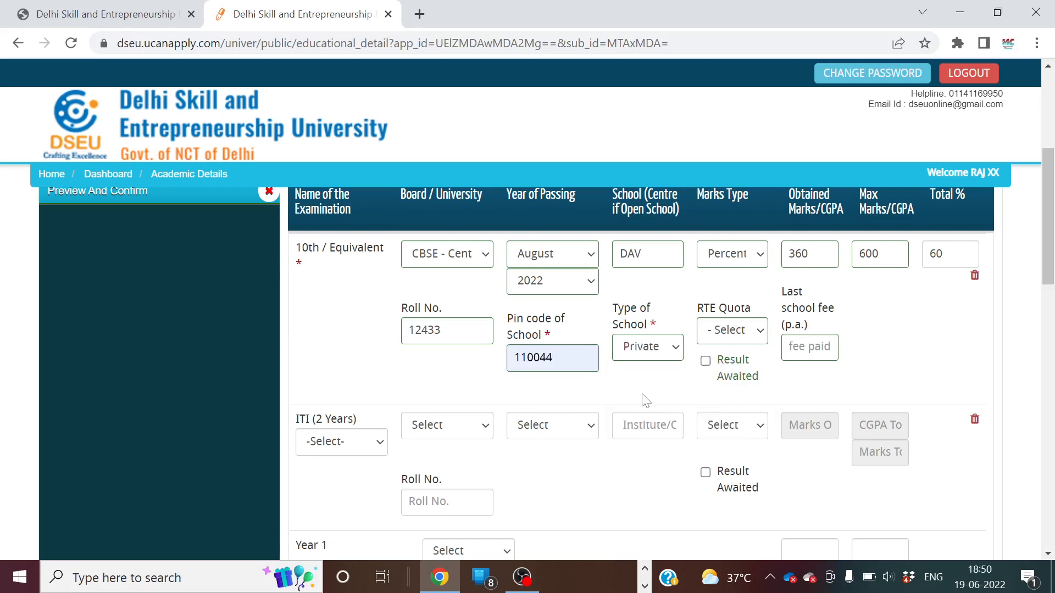
pyautogui.click(651, 360)
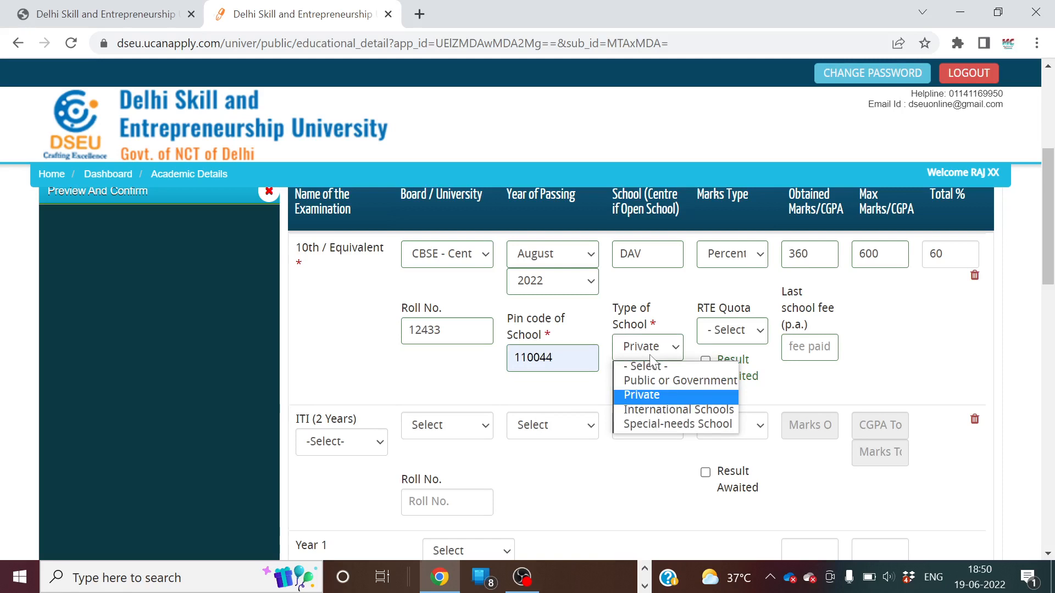
pyautogui.click(556, 407)
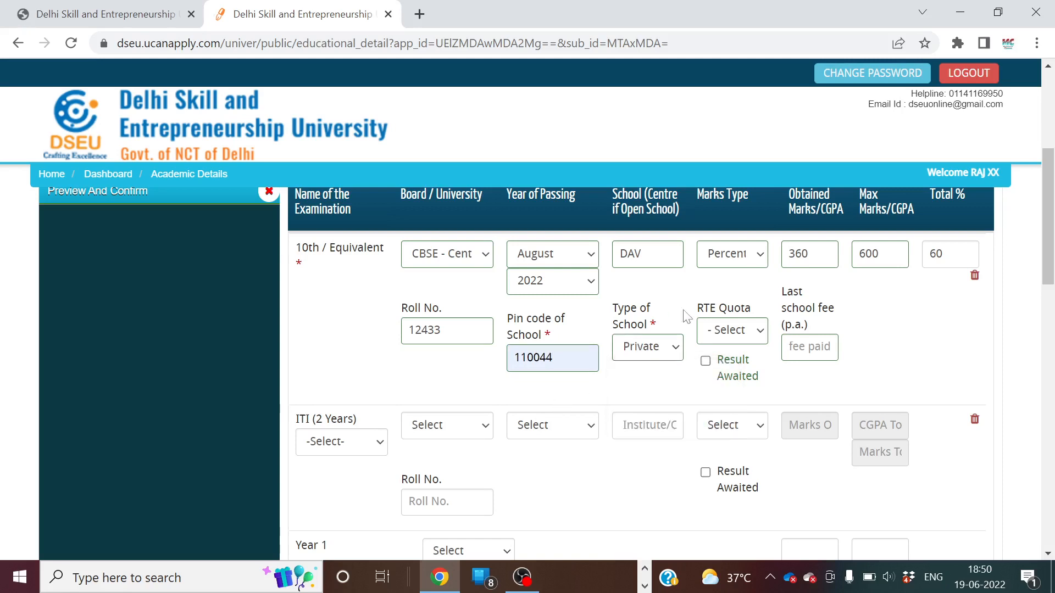
# - Set RTE Quota to No and mark the 10th result as awaited
pyautogui.click(726, 332)
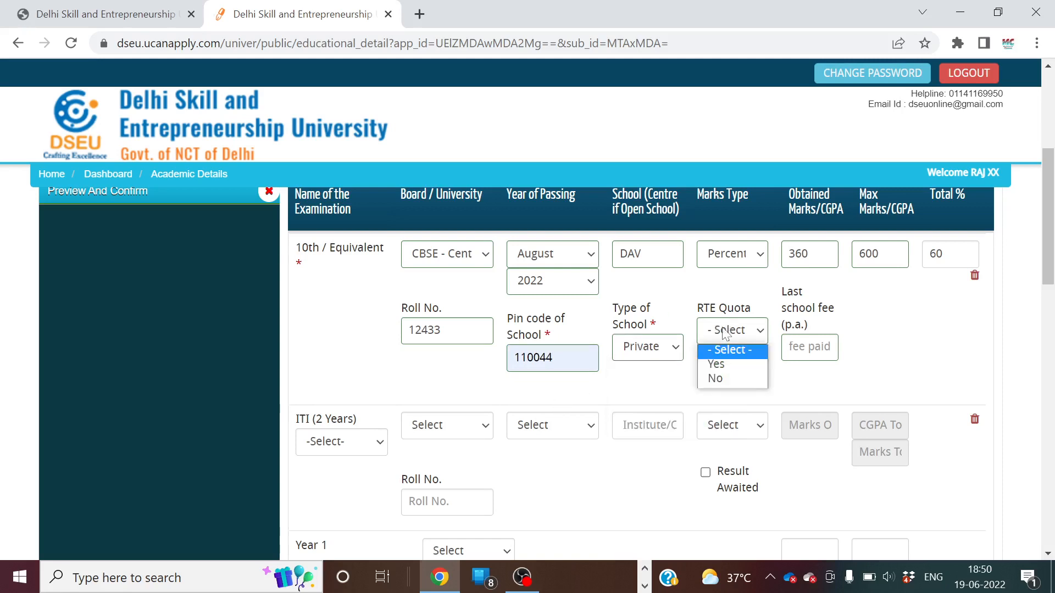
pyautogui.click(715, 380)
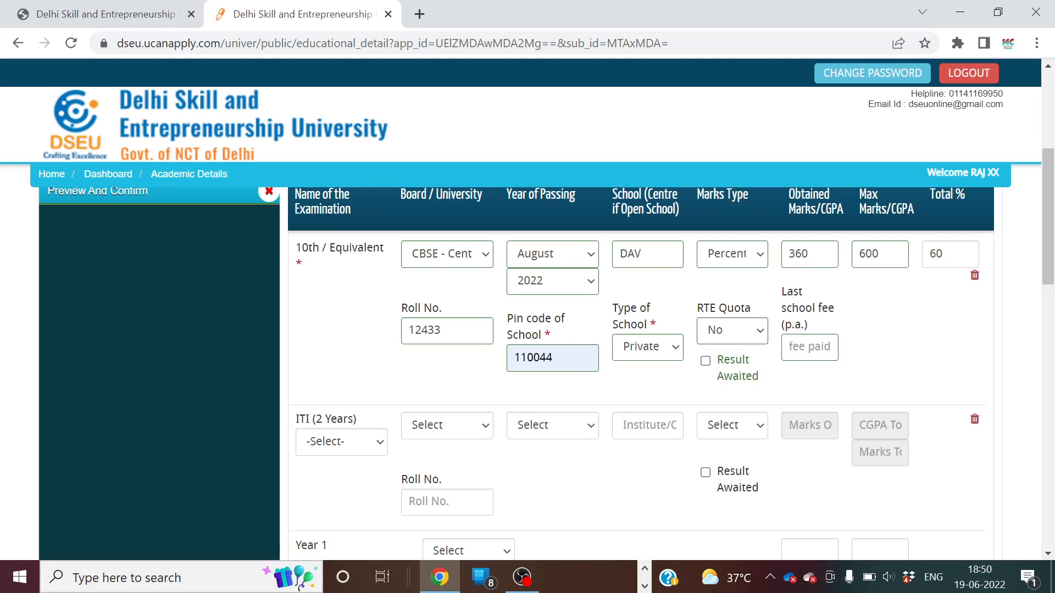
pyautogui.click(809, 348)
pyautogui.click(709, 364)
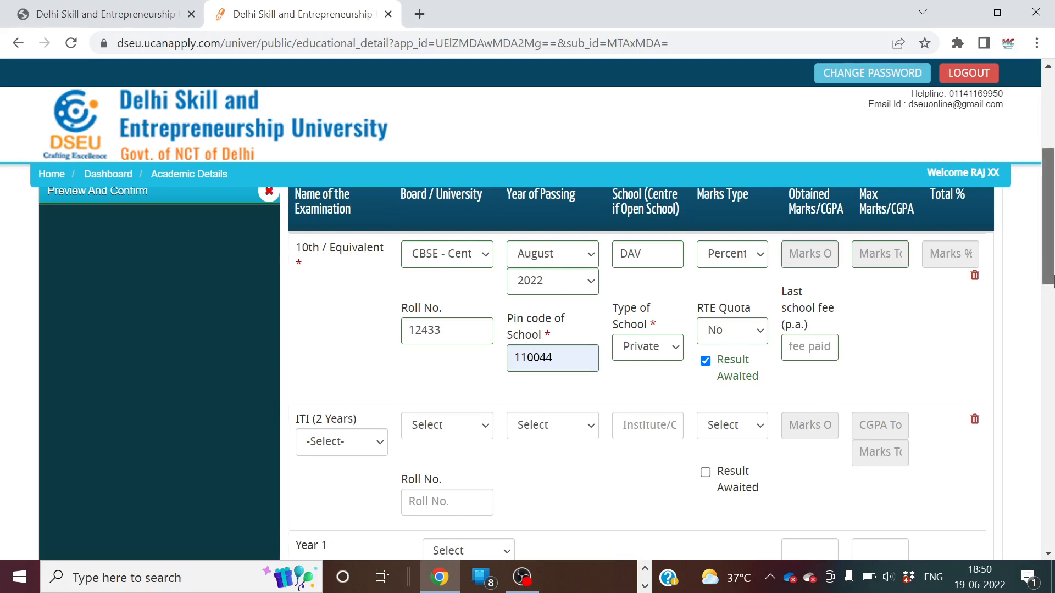
# - Save & Proceed the Educational Details page to trigger the no-later-changes re-confirm warning
pyautogui.scroll(-2, 1052, 297)
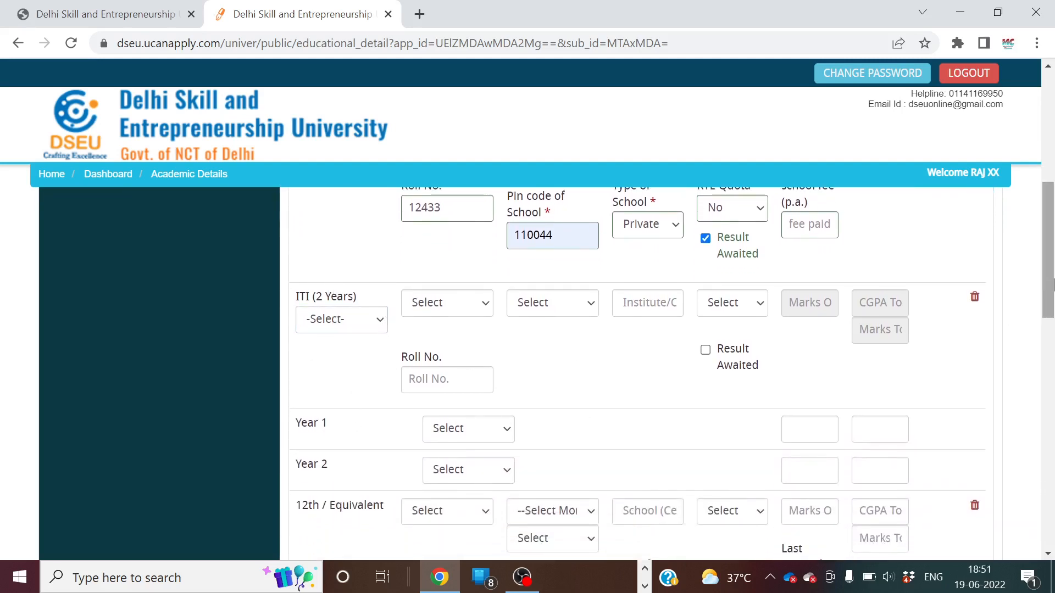
pyautogui.scroll(-3, 1052, 338)
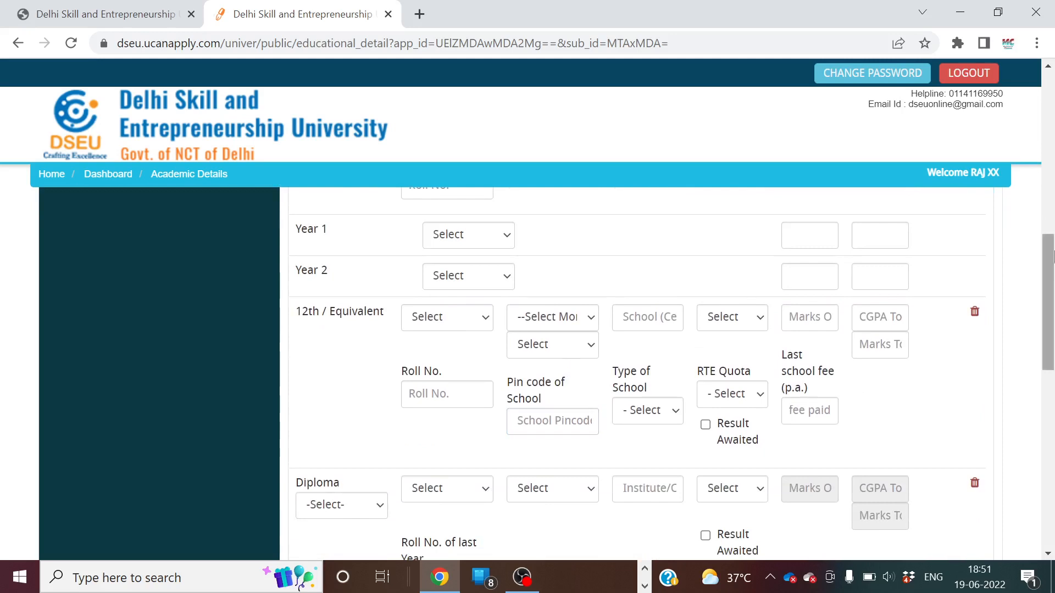
pyautogui.moveTo(1054, 293); pyautogui.dragTo(1054, 341)
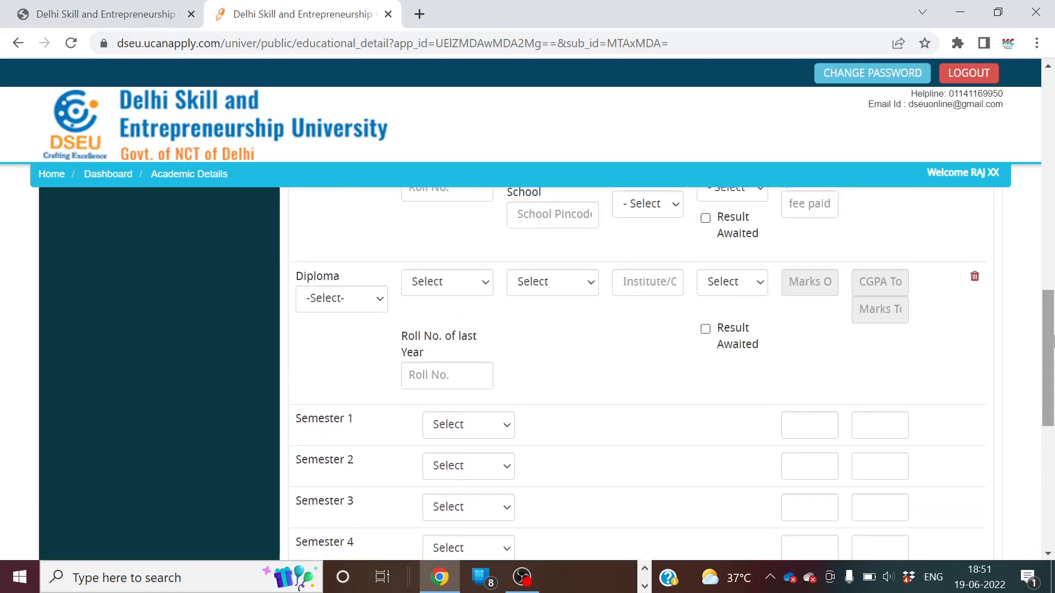
pyautogui.moveTo(1053, 341); pyautogui.dragTo(1054, 470)
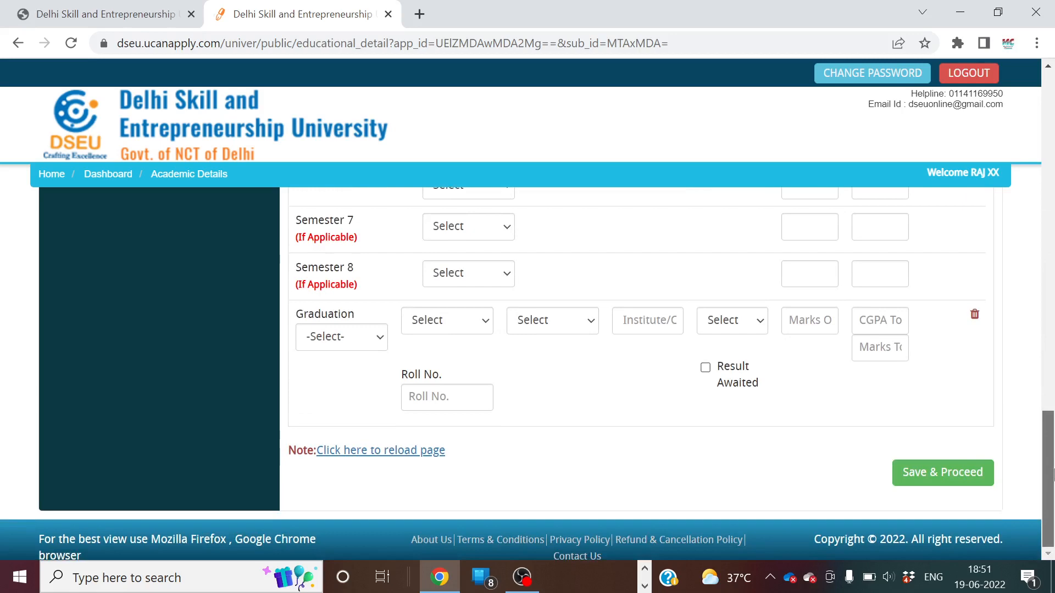
pyautogui.click(933, 480)
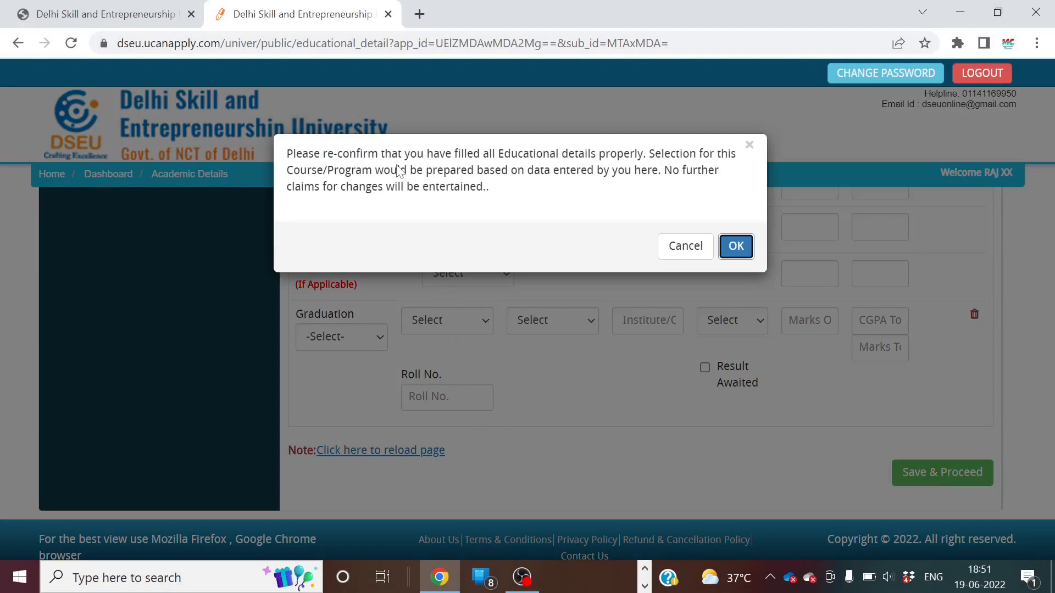
# - Confirm the educational details and set Class X Subject 1 to Mathematics, Compulsory
pyautogui.click(745, 248)
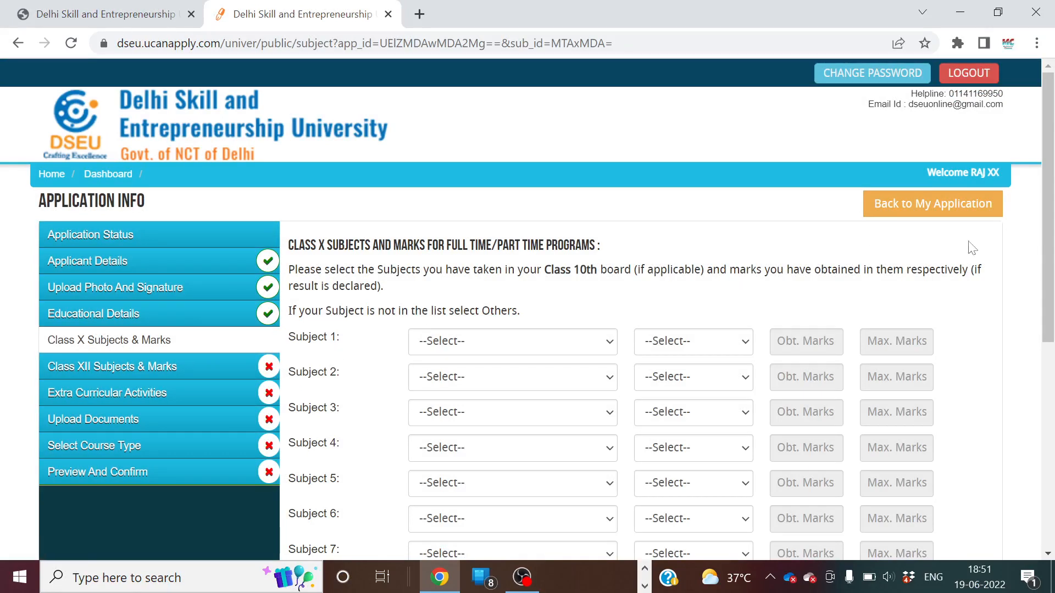
pyautogui.moveTo(1053, 241); pyautogui.dragTo(1054, 263)
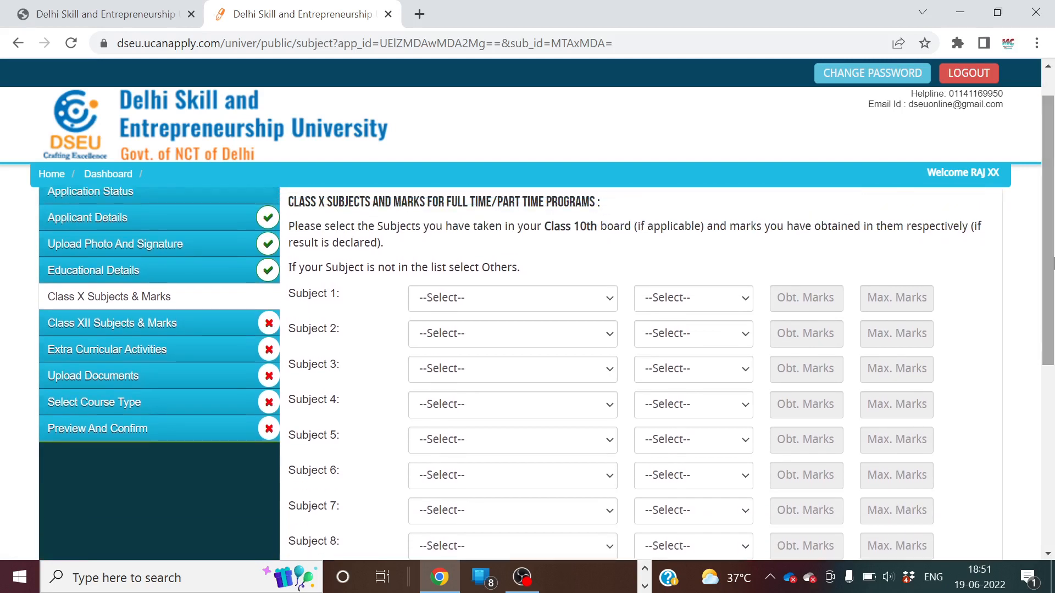
pyautogui.click(495, 306)
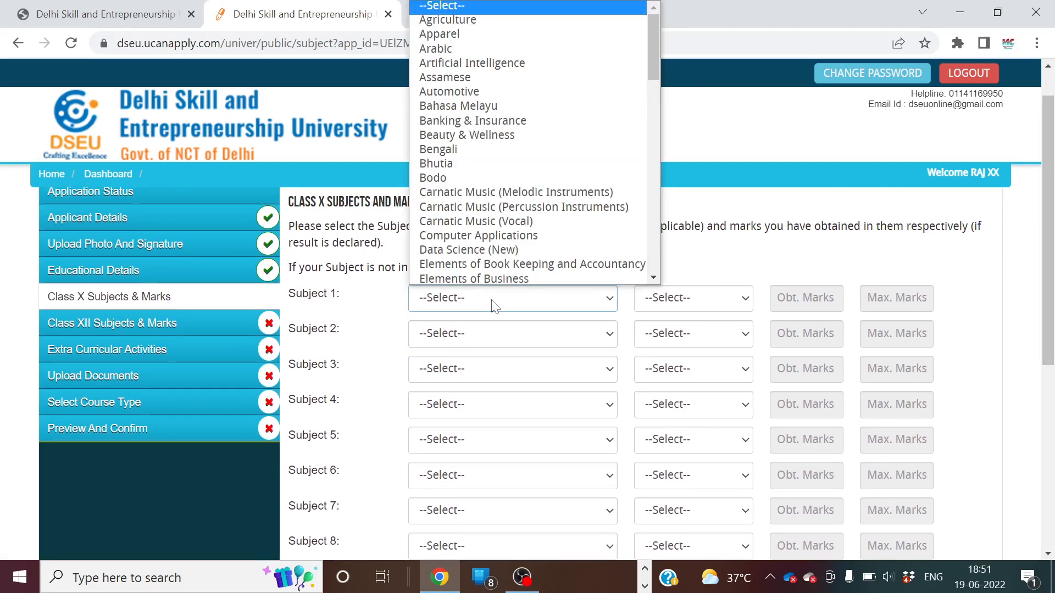
pyautogui.press('m')
pyautogui.press('m')
pyautogui.press('m')
pyautogui.press('m')
pyautogui.press('m')
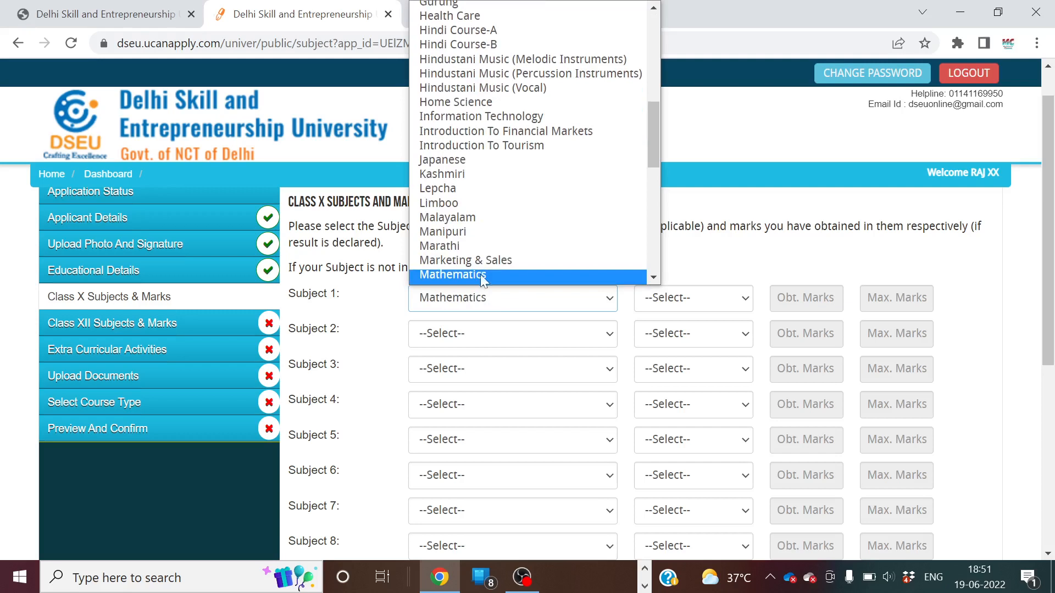
pyautogui.click(482, 279)
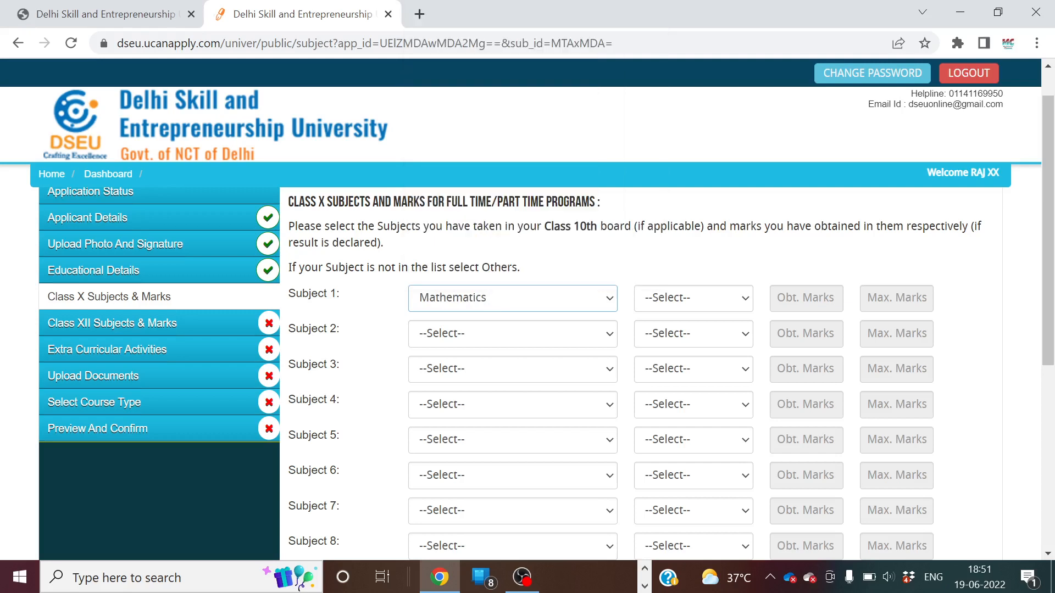
pyautogui.click(663, 309)
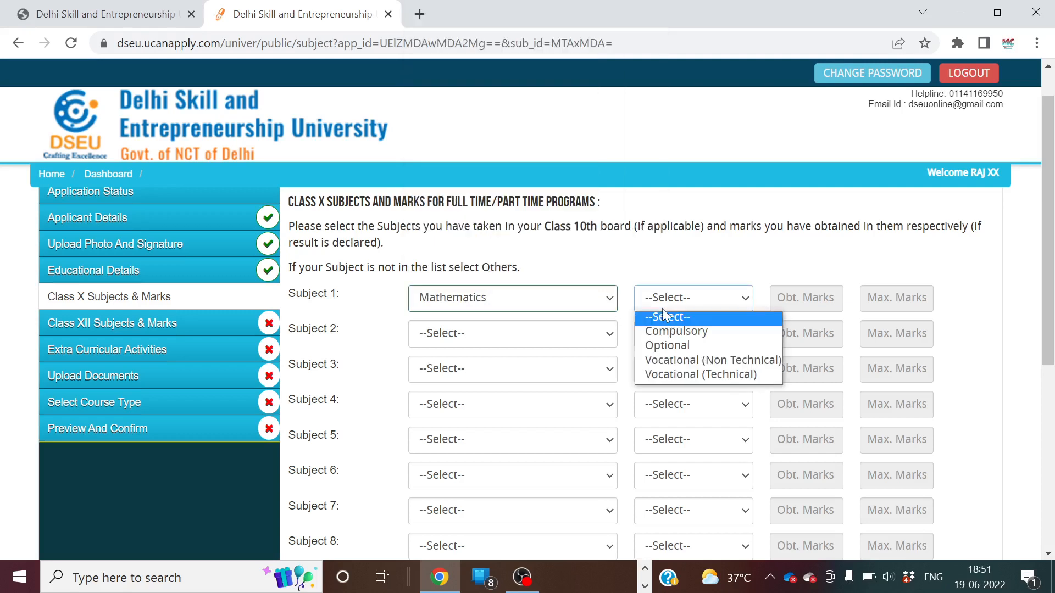
pyautogui.click(687, 335)
# - Set Subject 2 to English - Language and Literature and Subject 3 to Science, Compulsory
pyautogui.click(532, 331)
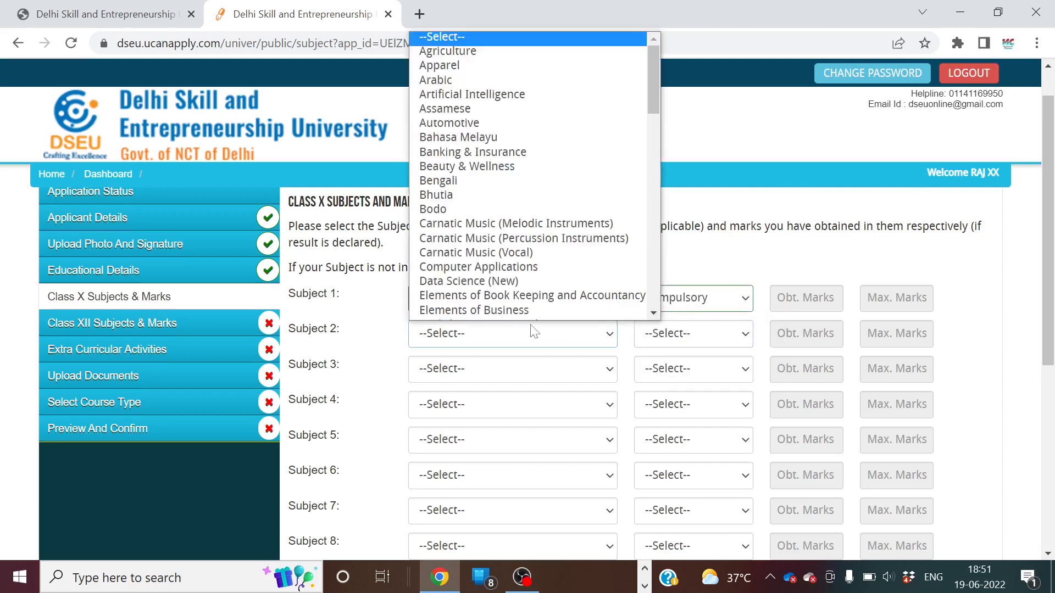
pyautogui.press('e')
pyautogui.press('Down')
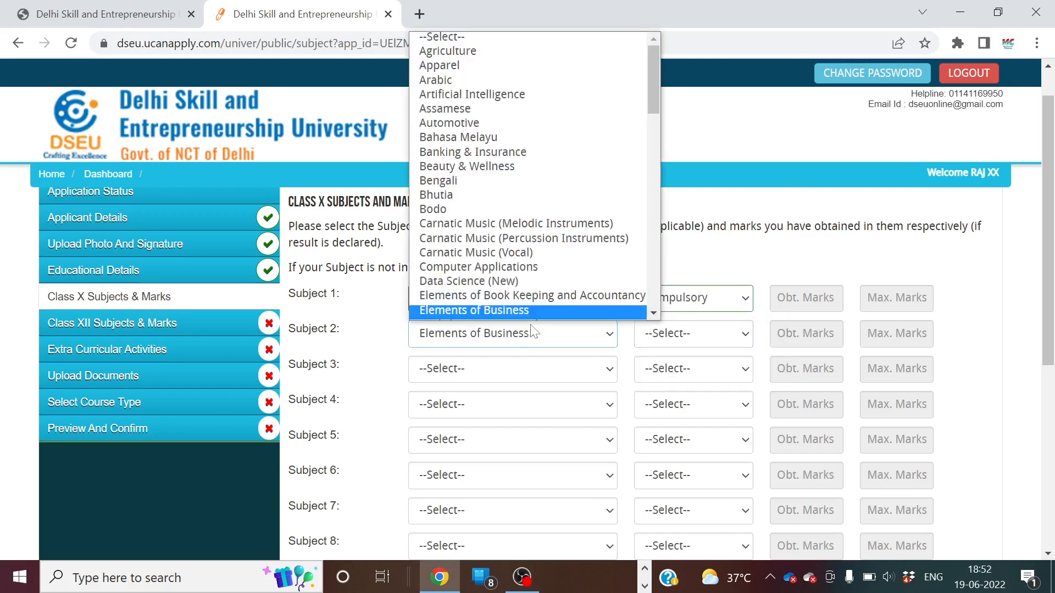
pyautogui.press('Down')
pyautogui.press('Up')
pyautogui.press('Up')
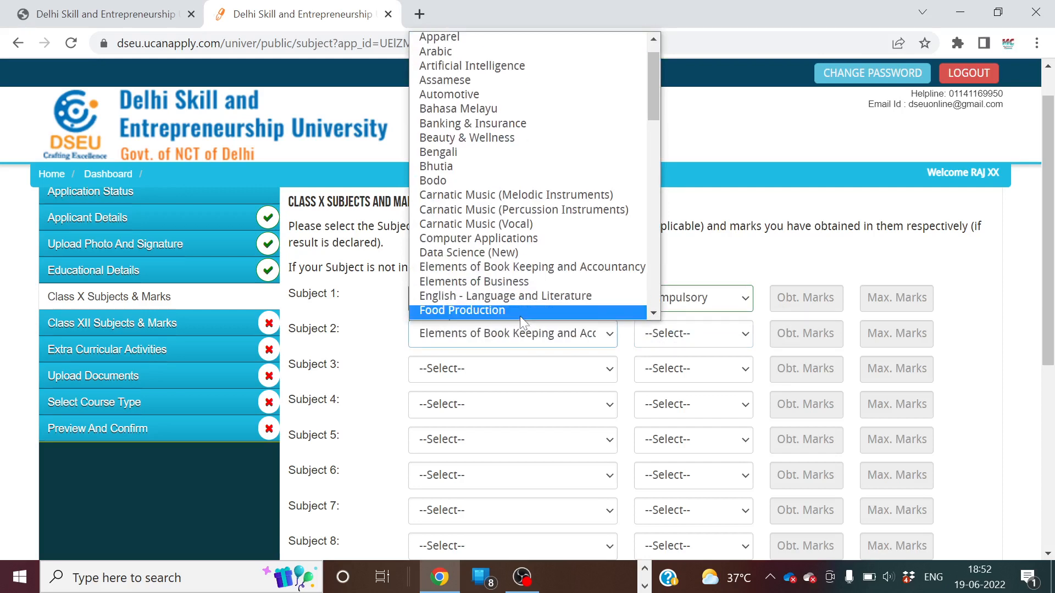
pyautogui.click(514, 297)
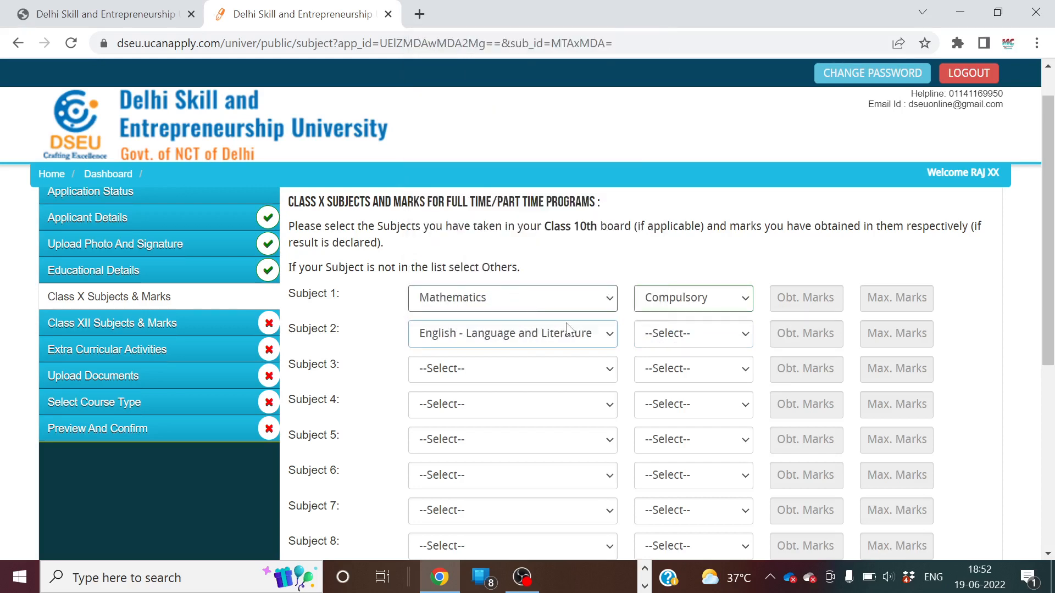
pyautogui.click(661, 343)
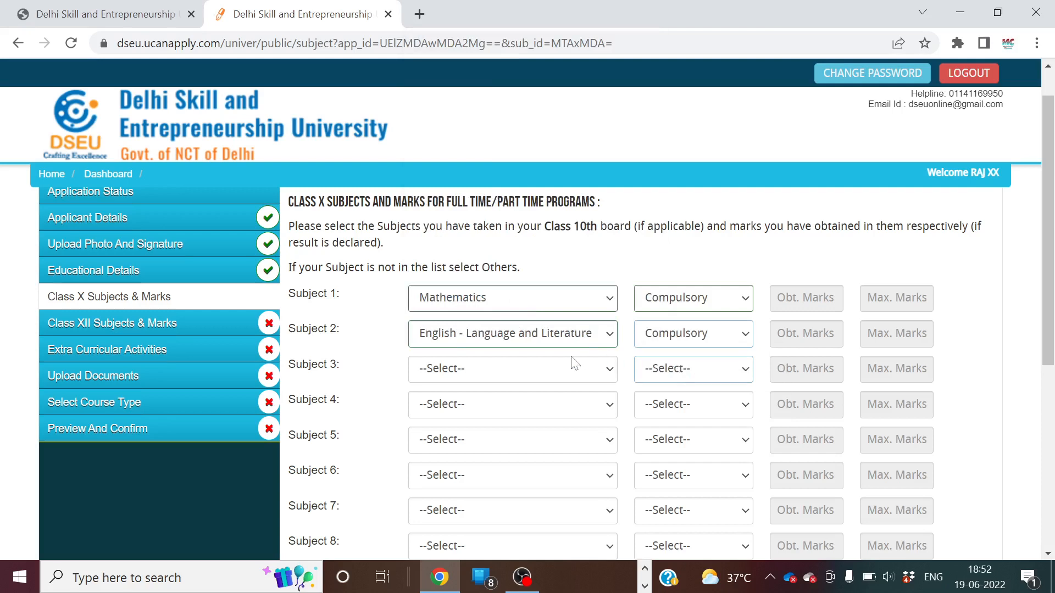
pyautogui.click(521, 376)
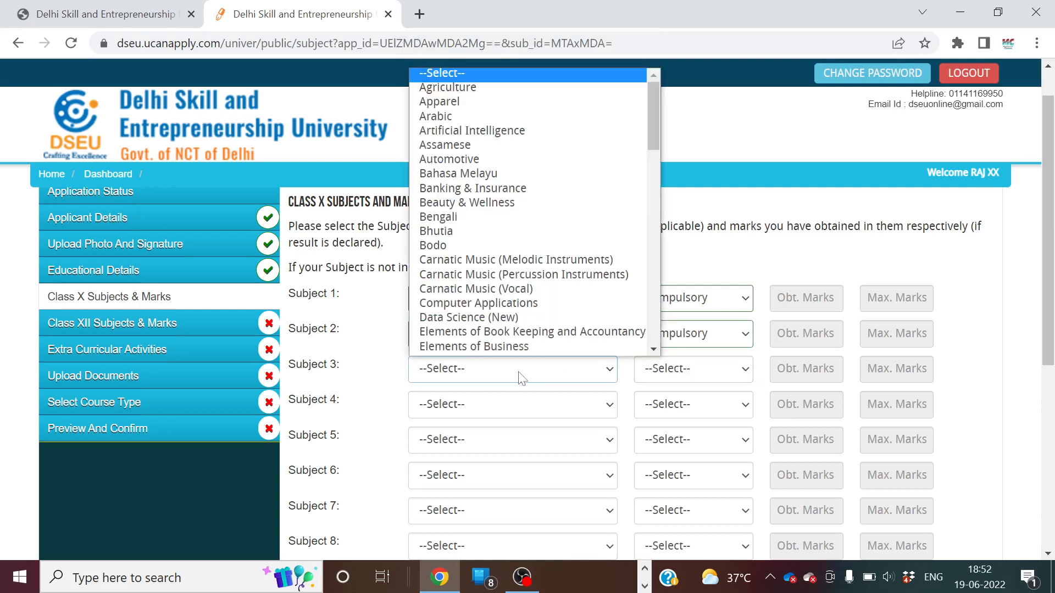
pyautogui.write('sc')
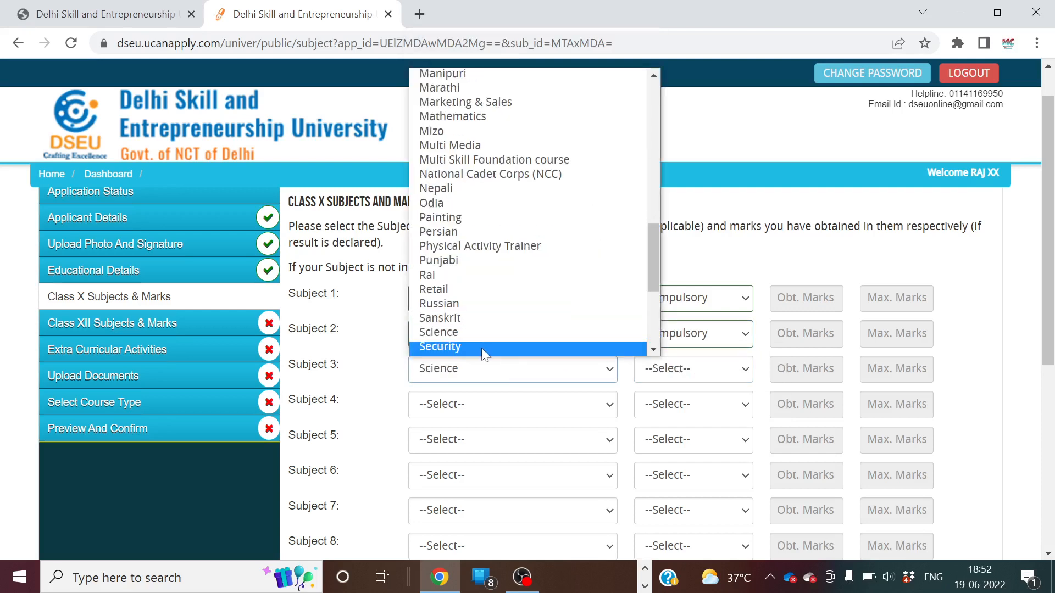
pyautogui.click(467, 333)
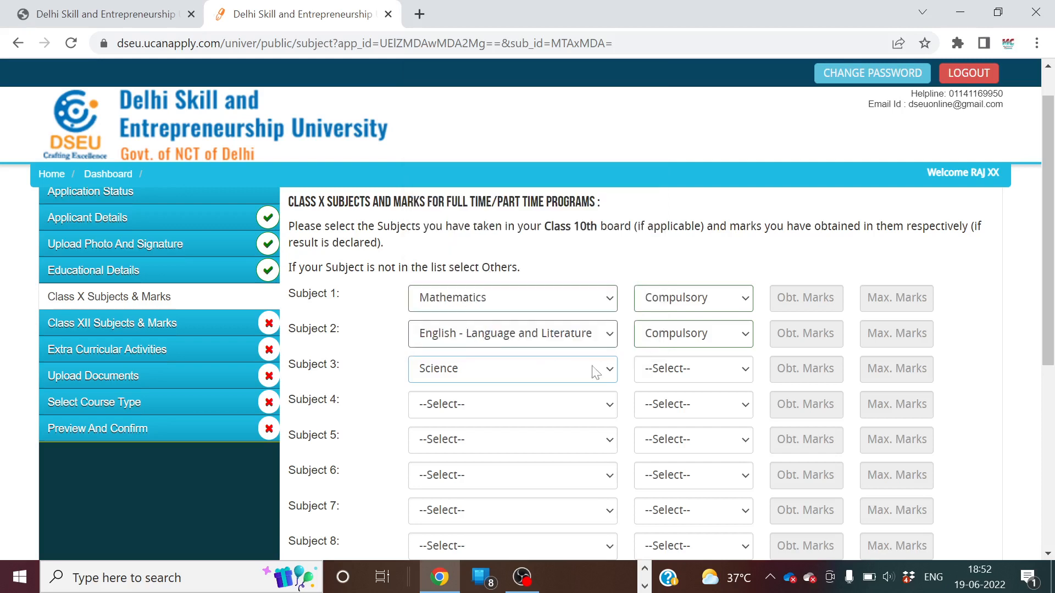
pyautogui.click(675, 369)
pyautogui.click(688, 407)
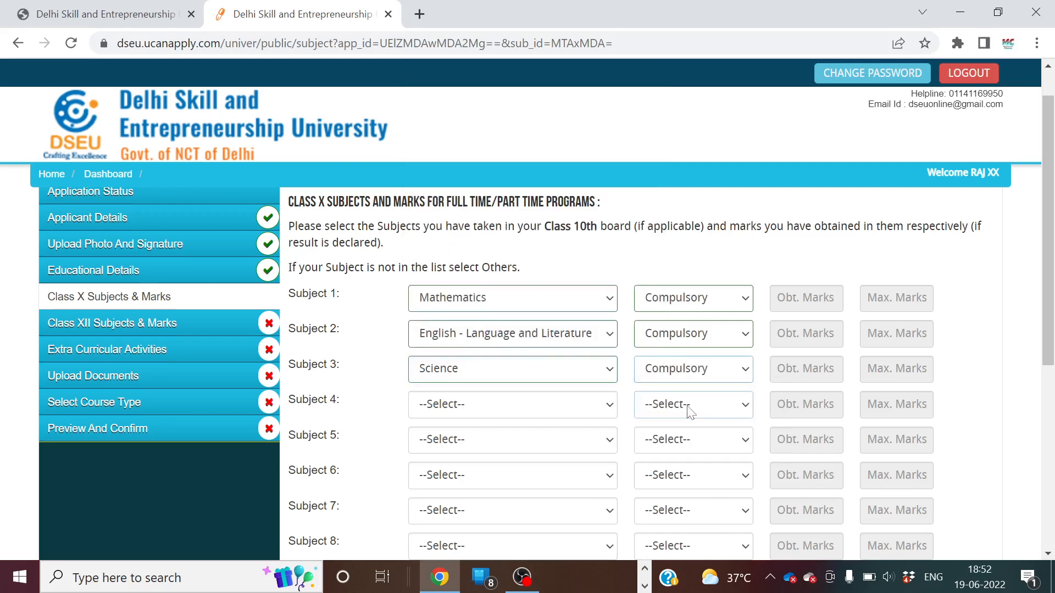
# - Set Subject 4 to Computer Applications, marked Compulsory
pyautogui.click(544, 414)
pyautogui.press('c')
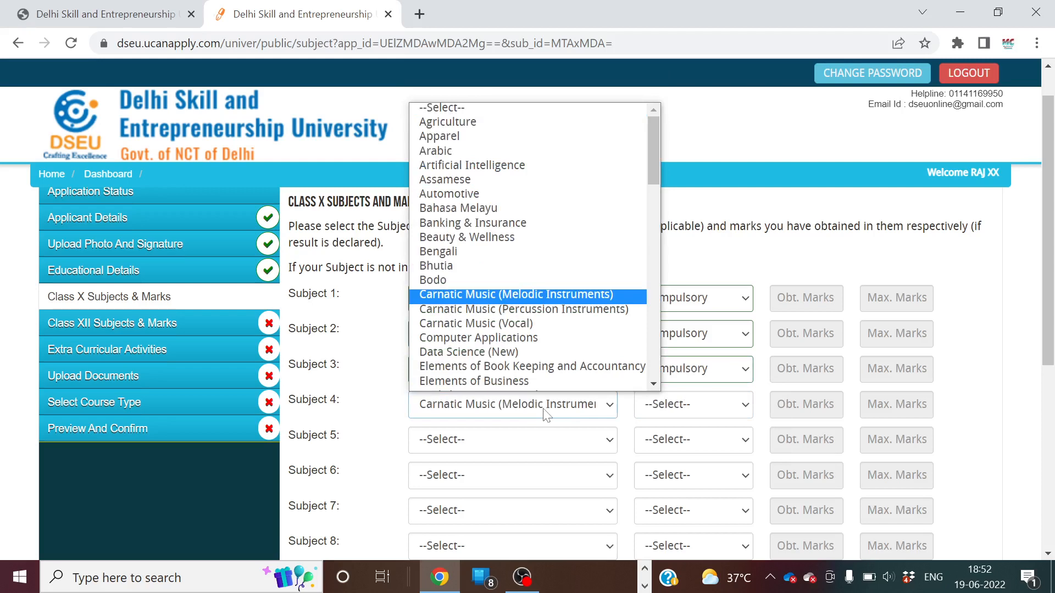
pyautogui.press('Down')
pyautogui.press('Down')
pyautogui.press('Up')
pyautogui.press('Up')
pyautogui.press('Down')
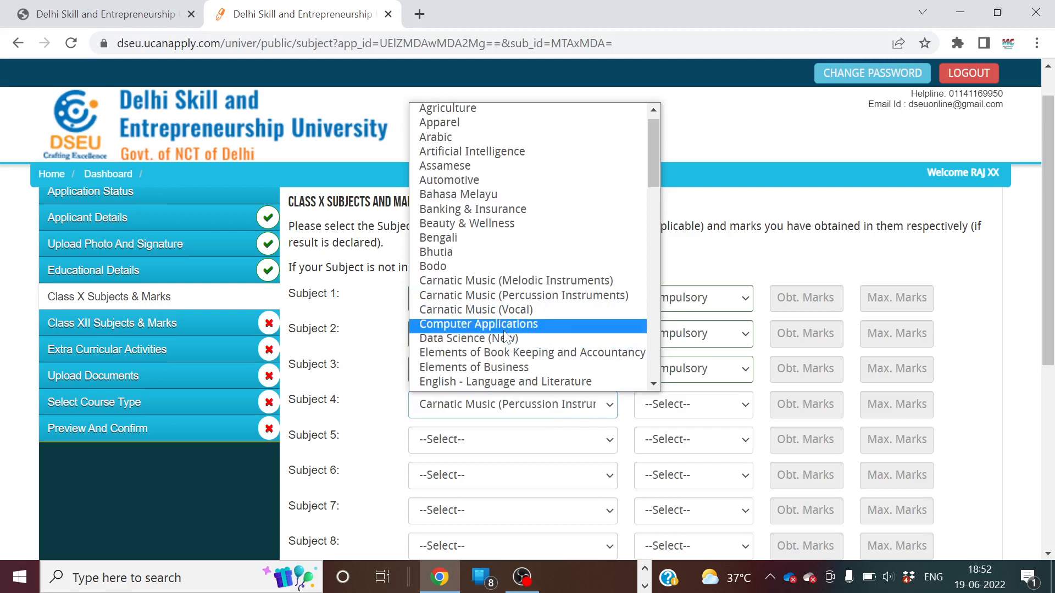
pyautogui.click(507, 328)
pyautogui.click(665, 411)
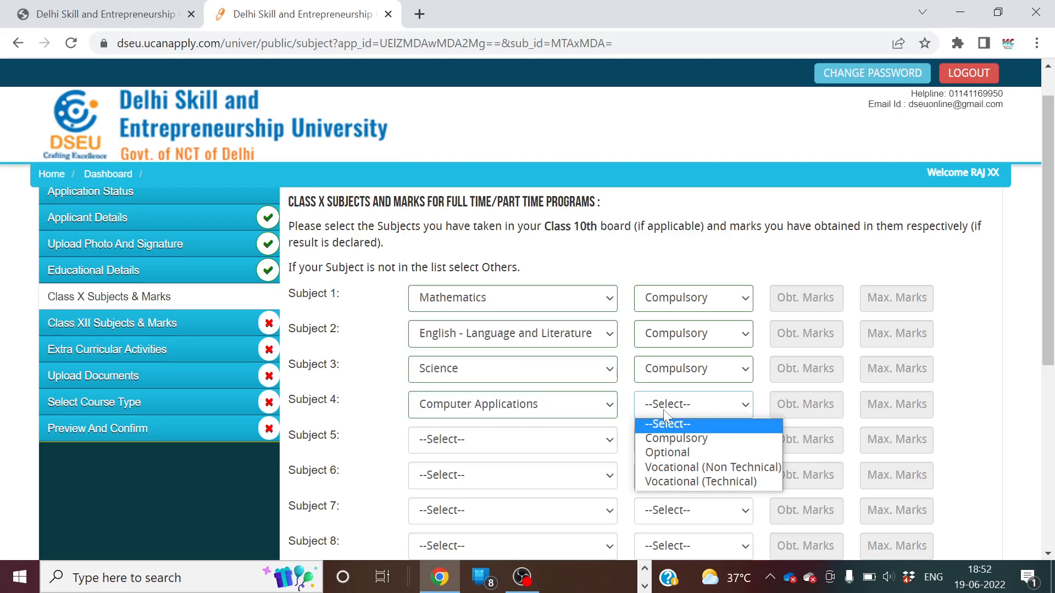
pyautogui.click(660, 439)
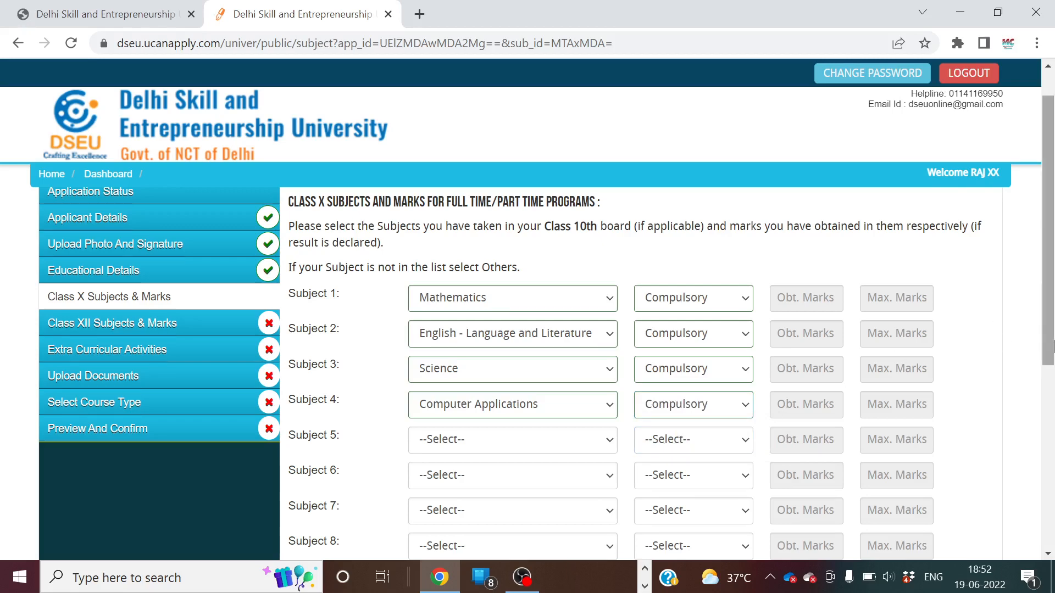
pyautogui.moveTo(1054, 340); pyautogui.dragTo(1054, 502)
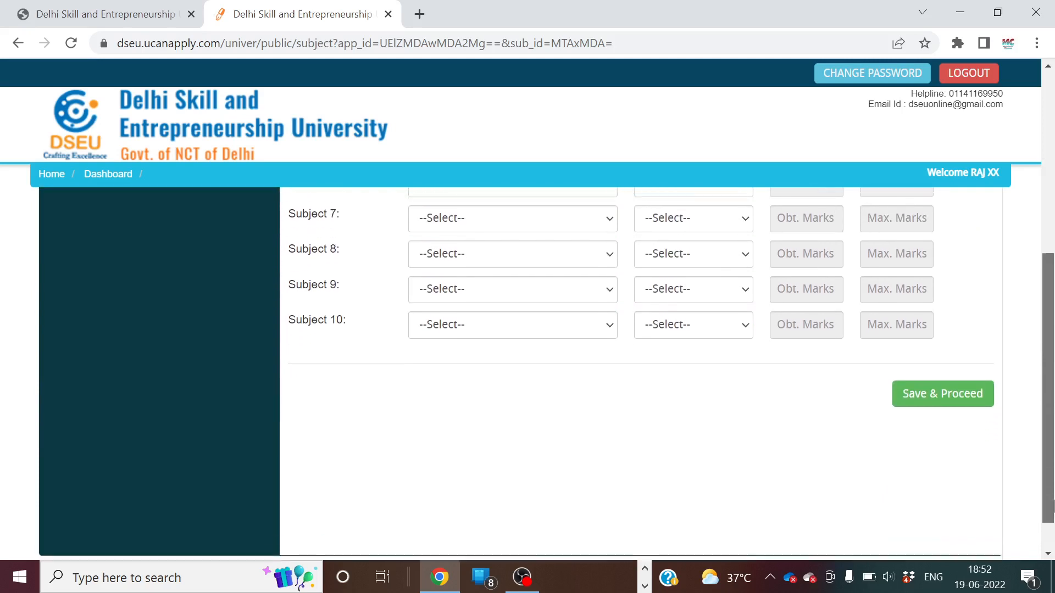
# - Save the Class X subjects, then Save & Proceed past the empty Class XII Subjects & Marks page
pyautogui.click(960, 389)
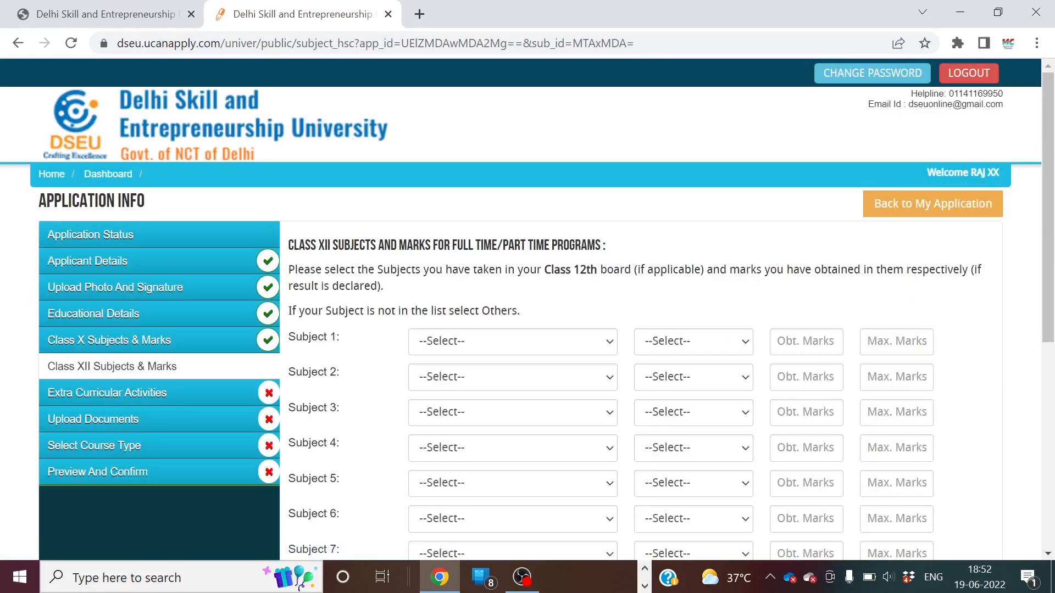
pyautogui.moveTo(20, 216)
pyautogui.mouseDown()
pyautogui.moveTo(30, 346)
pyautogui.moveTo(261, 351)
pyautogui.moveTo(351, 369)
pyautogui.moveTo(354, 358)
pyautogui.mouseUp()
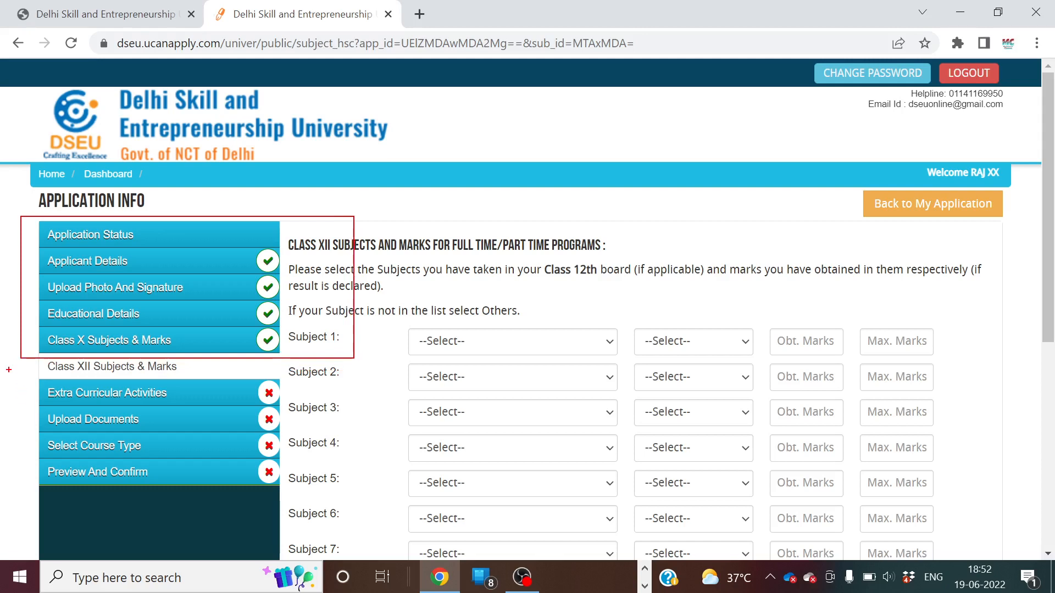
pyautogui.moveTo(9, 370); pyautogui.dragTo(89, 368)
pyautogui.press('Escape')
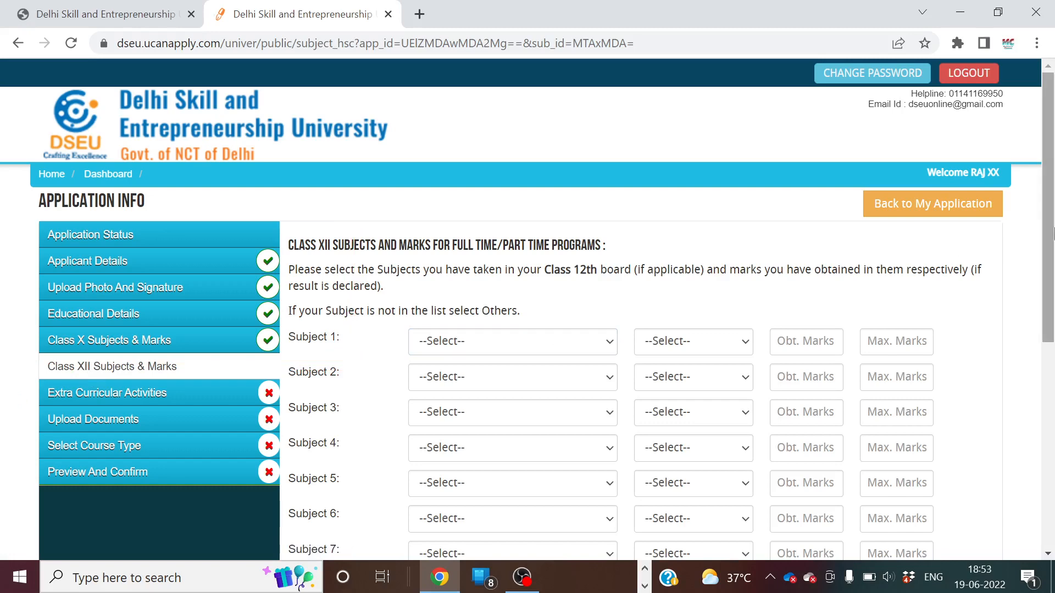
pyautogui.moveTo(1054, 234); pyautogui.dragTo(1054, 416)
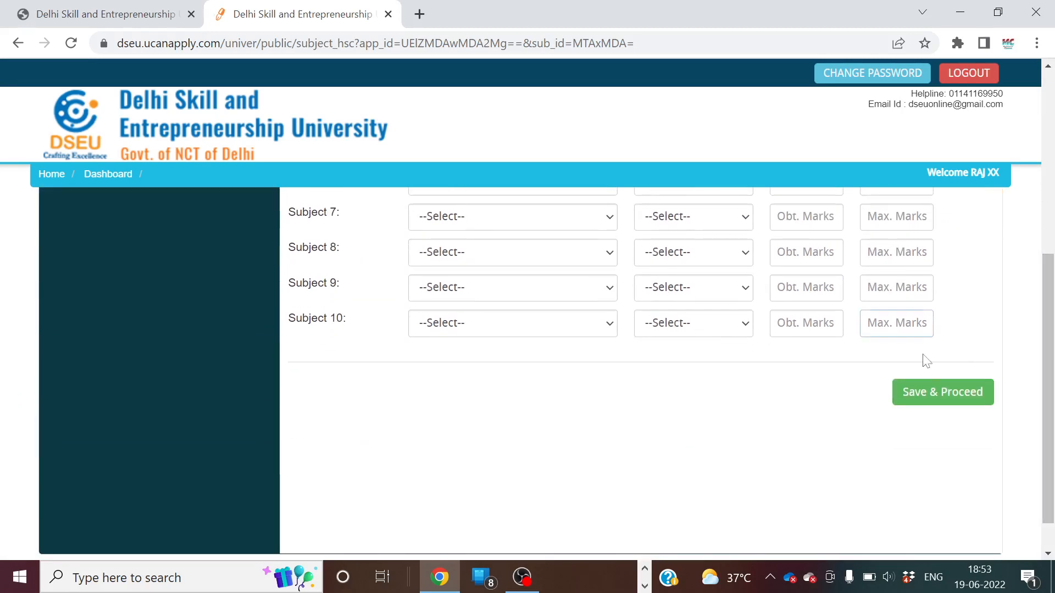
pyautogui.click(934, 400)
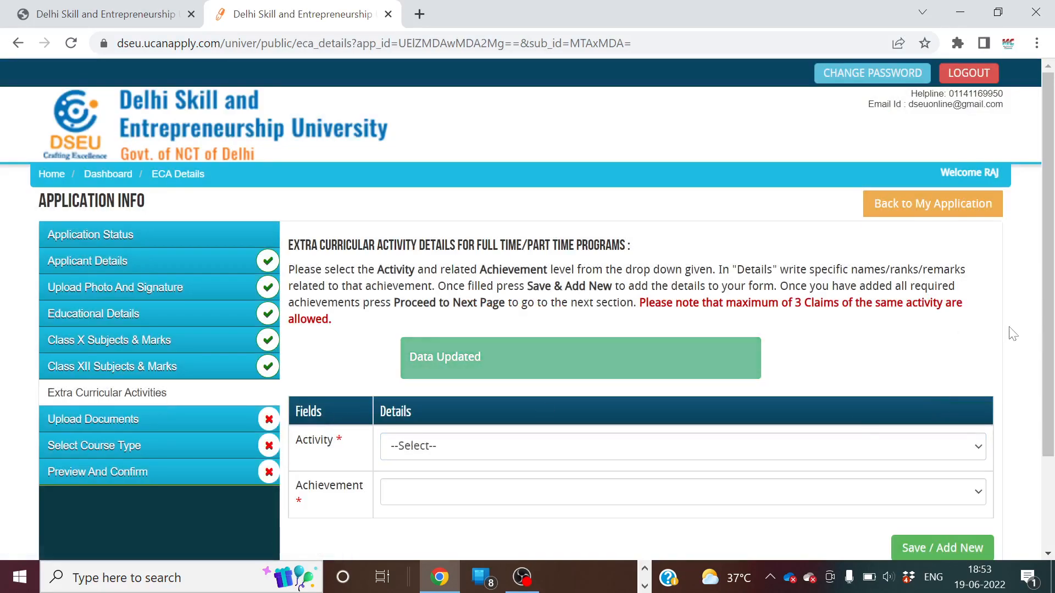
# - Open the Activity dropdown on the Extra Curricular Activities page
pyautogui.scroll(-1, 806, 379)
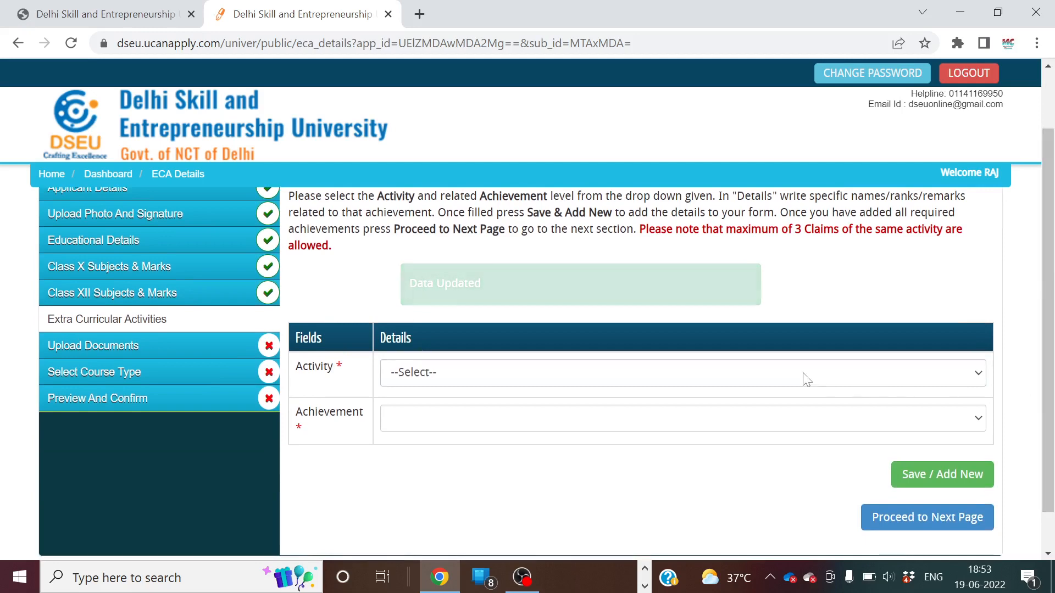
pyautogui.click(805, 378)
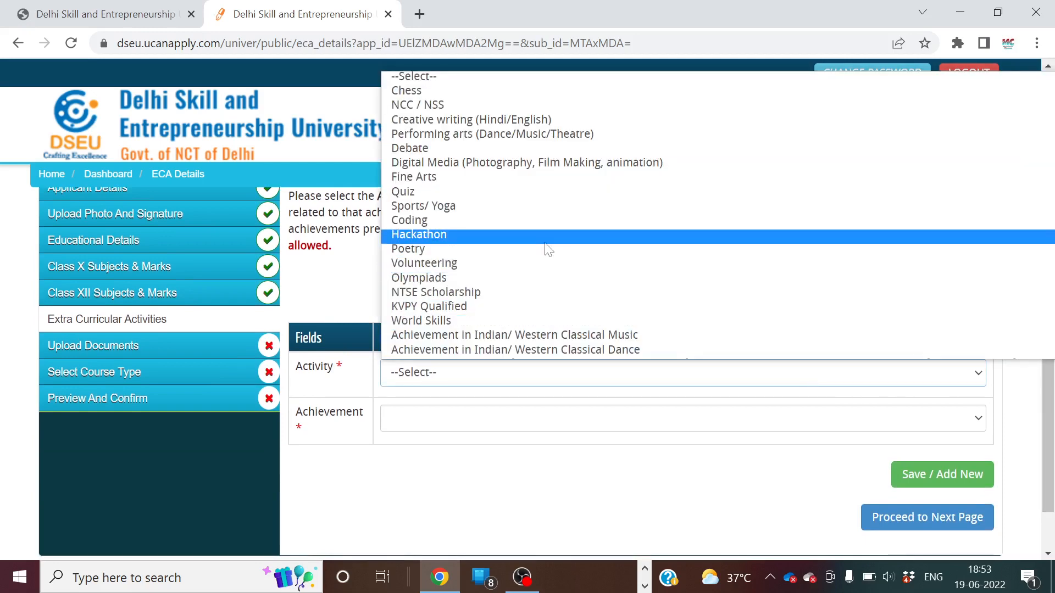
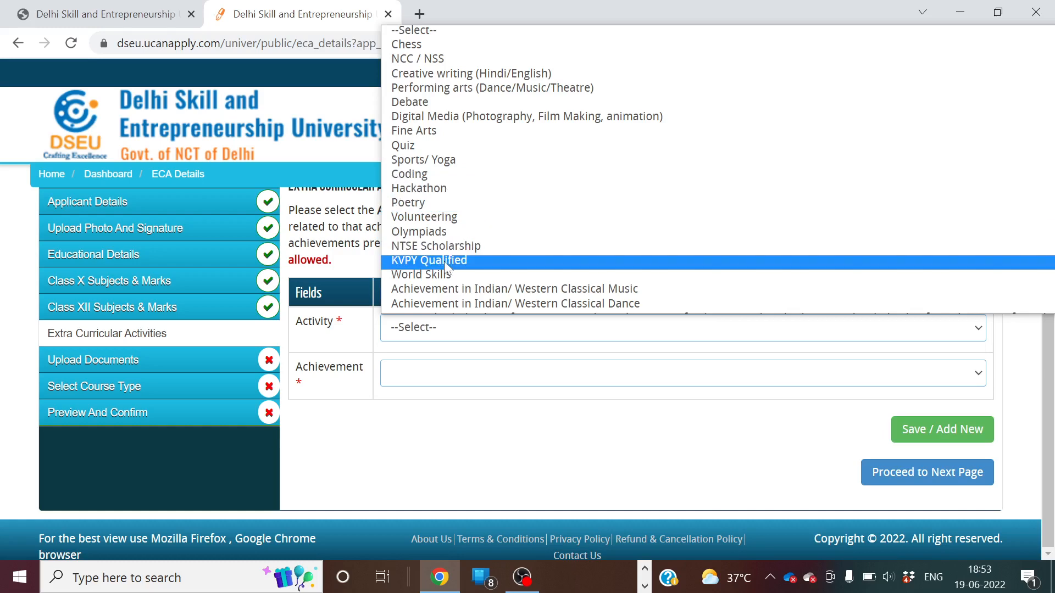
# - Try Quiz as an activity, then clear it and continue with no extra-curricular activity
pyautogui.click(406, 146)
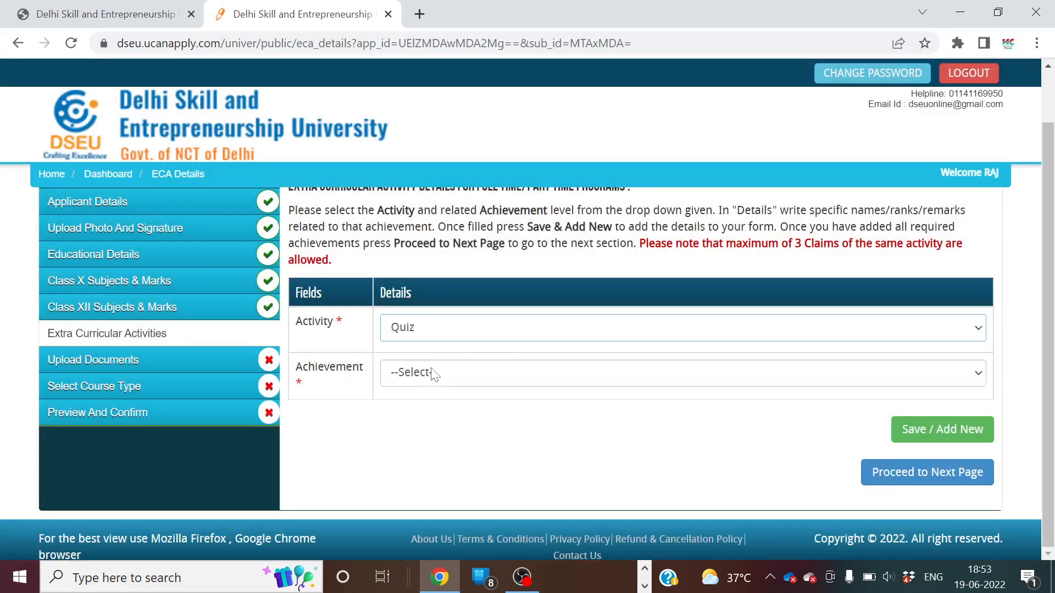
pyautogui.click(436, 374)
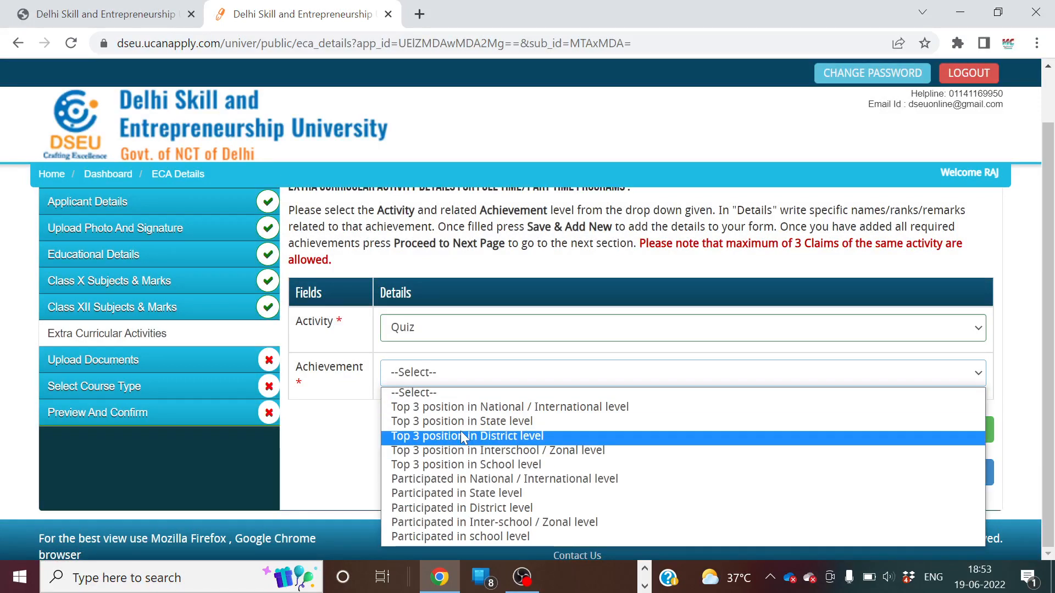
pyautogui.click(374, 405)
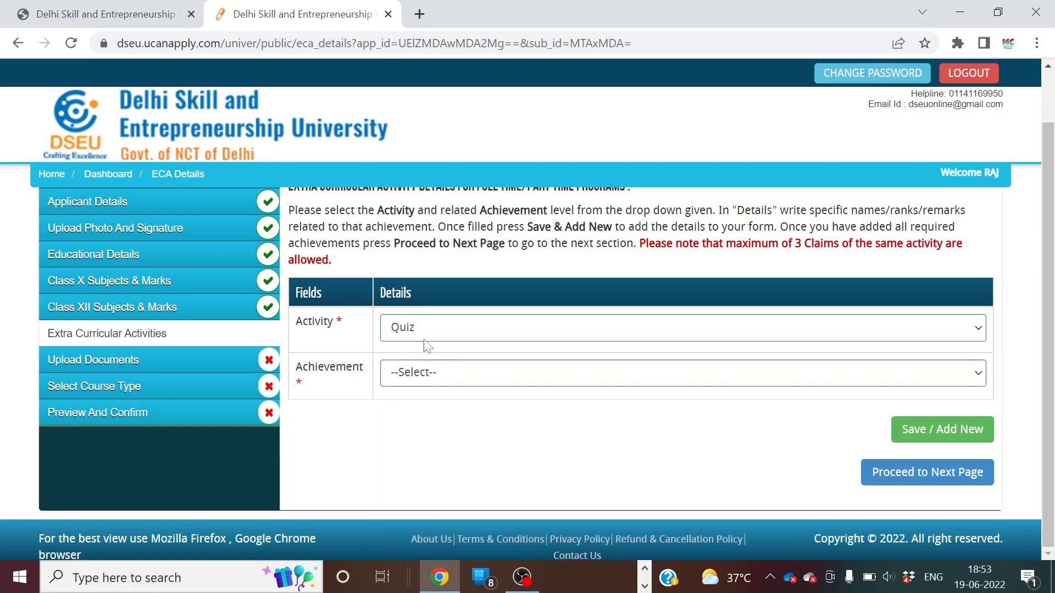
pyautogui.click(439, 329)
pyautogui.click(457, 33)
pyautogui.click(886, 478)
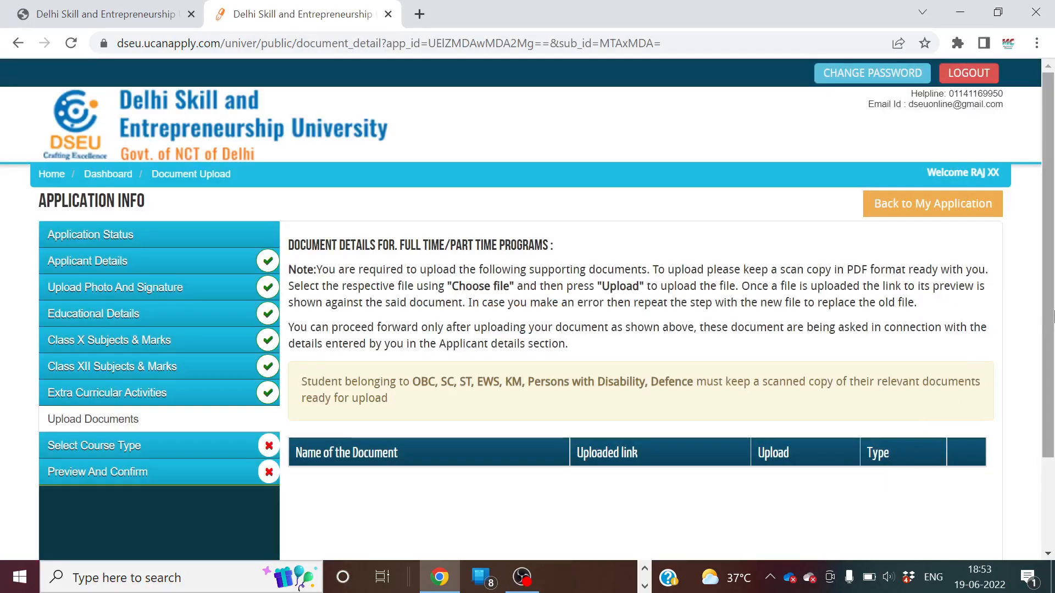
# - Review the empty Document Upload table and reserved-category notes, then save the document step
pyautogui.scroll(-1, 1053, 378)
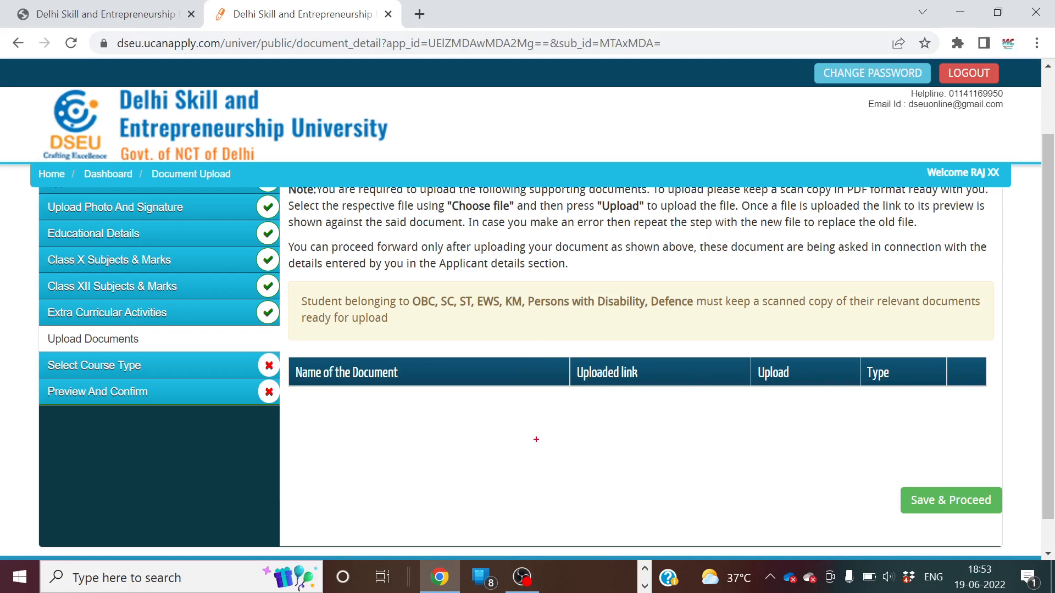
pyautogui.moveTo(537, 439); pyautogui.dragTo(608, 393)
pyautogui.moveTo(411, 330)
pyautogui.mouseDown()
pyautogui.moveTo(504, 316)
pyautogui.moveTo(471, 284)
pyautogui.mouseUp()
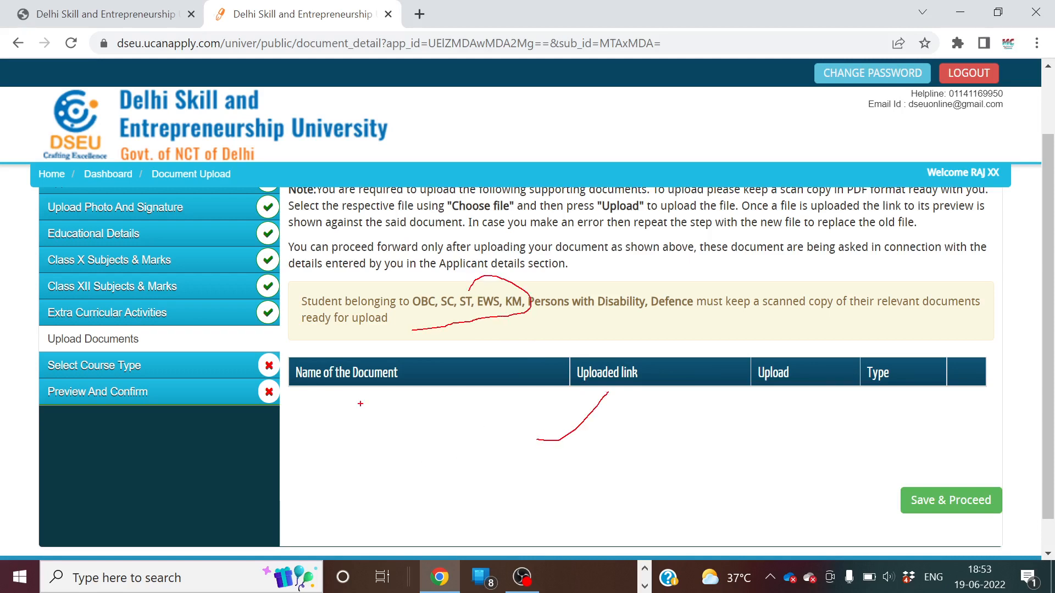
pyautogui.moveTo(360, 404)
pyautogui.mouseDown()
pyautogui.moveTo(374, 431)
pyautogui.moveTo(442, 390)
pyautogui.mouseUp()
pyautogui.press('Escape')
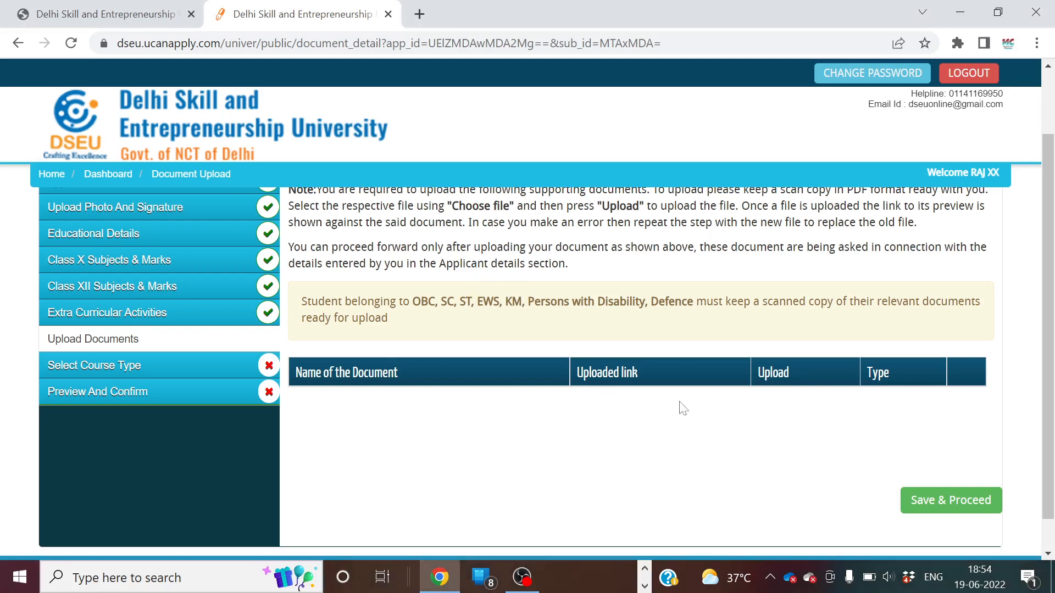
pyautogui.click(938, 501)
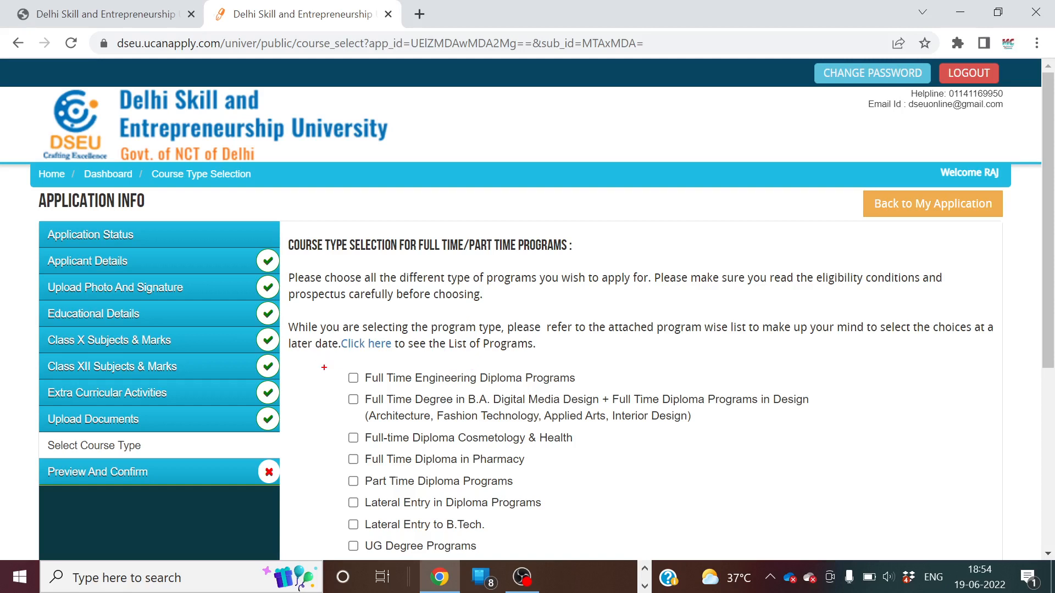
# - Annotate the course types: the programs link, Cosmetology & Health, Diploma in Pharmacy and lateral entry
pyautogui.moveTo(322, 382); pyautogui.dragTo(353, 348)
pyautogui.moveTo(317, 440); pyautogui.dragTo(335, 431)
pyautogui.moveTo(337, 477); pyautogui.dragTo(350, 464)
pyautogui.moveTo(293, 525); pyautogui.dragTo(321, 510)
pyautogui.moveTo(335, 381); pyautogui.dragTo(381, 331)
pyautogui.moveTo(494, 525); pyautogui.dragTo(526, 499)
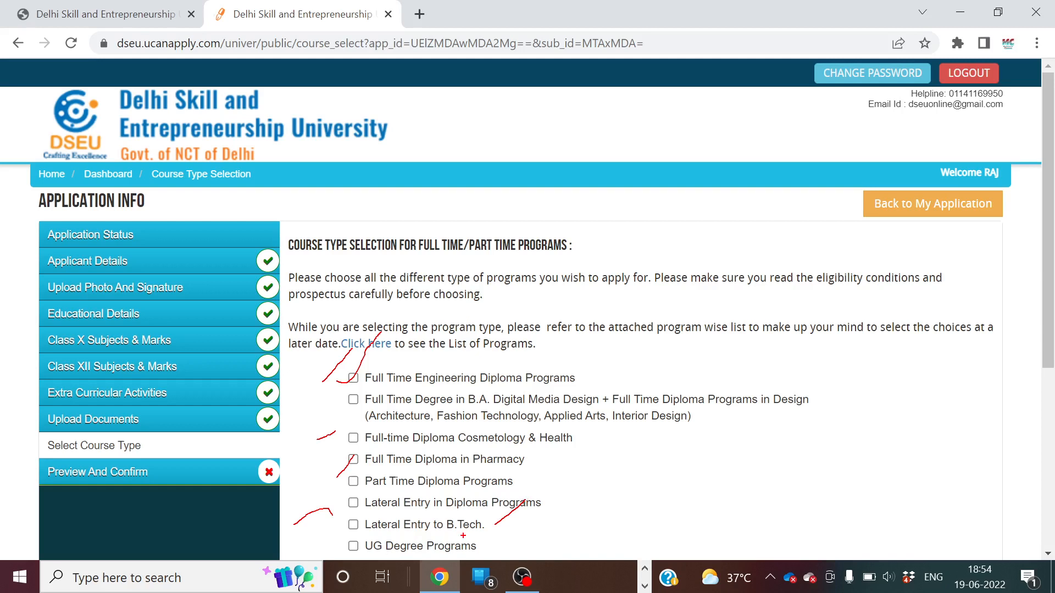
pyautogui.press('Escape')
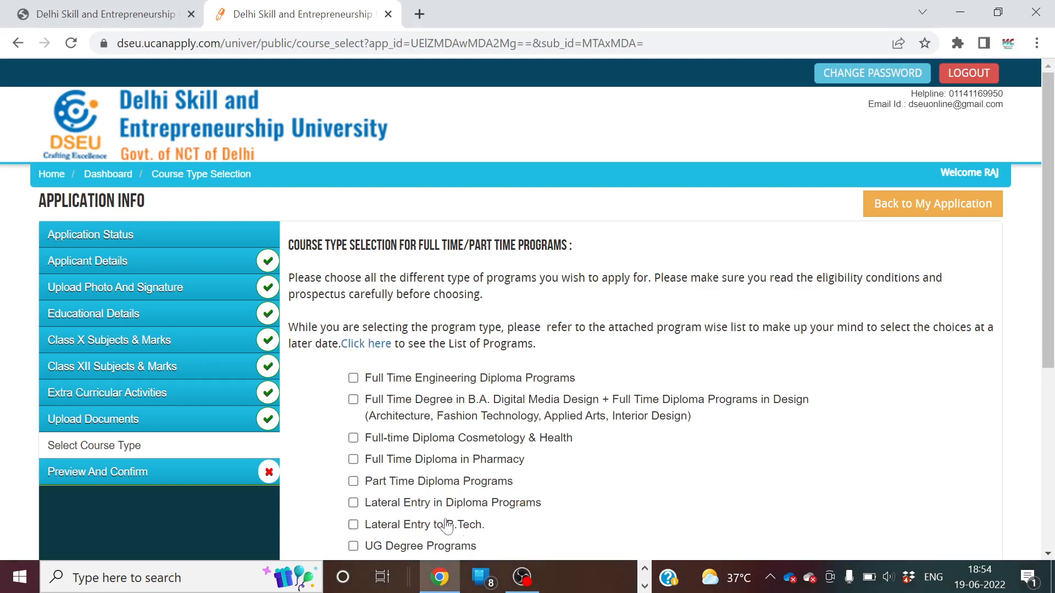
# - Tick Full Time Engineering Diploma Programs and save the course type choice
pyautogui.click(353, 378)
pyautogui.moveTo(1052, 345); pyautogui.dragTo(1052, 506)
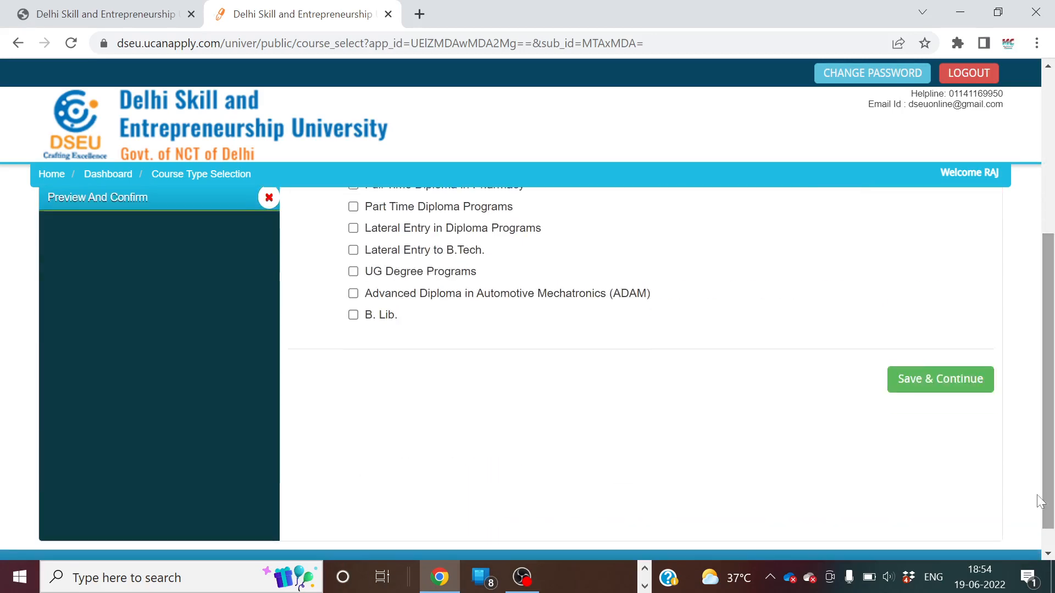
pyautogui.click(945, 390)
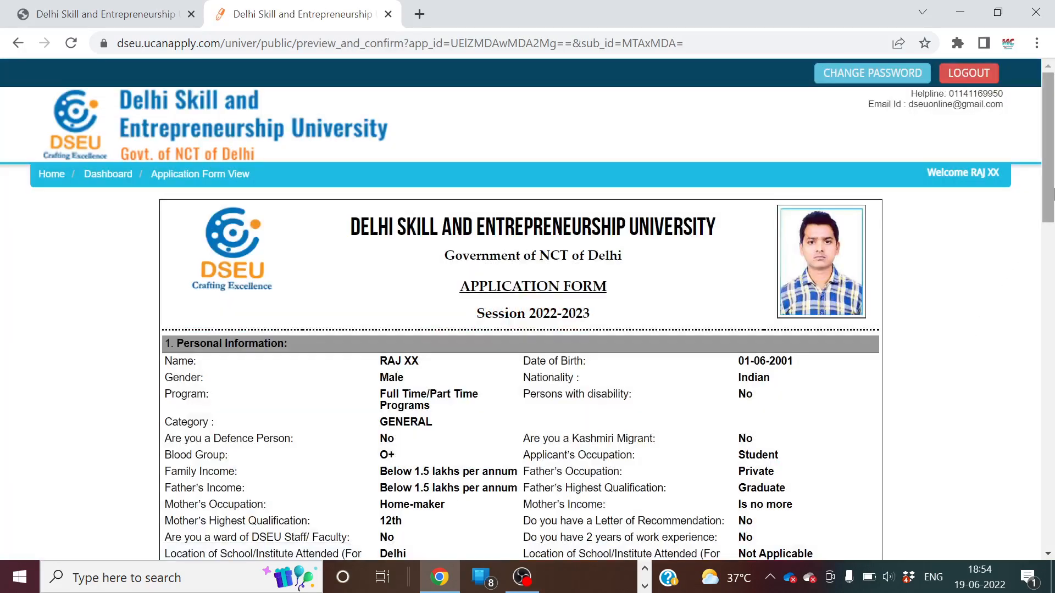
pyautogui.moveTo(1054, 189)
pyautogui.mouseDown()
pyautogui.moveTo(1054, 239)
pyautogui.moveTo(1054, 188)
pyautogui.mouseUp()
pyautogui.moveTo(506, 357); pyautogui.dragTo(561, 416)
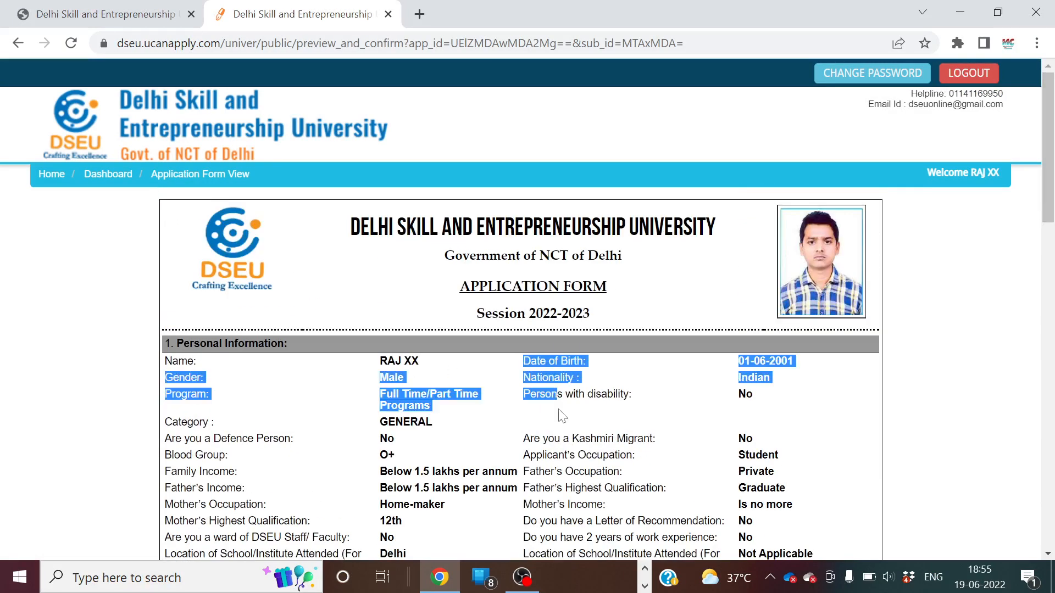
pyautogui.click(562, 416)
pyautogui.moveTo(1052, 221); pyautogui.dragTo(1053, 547)
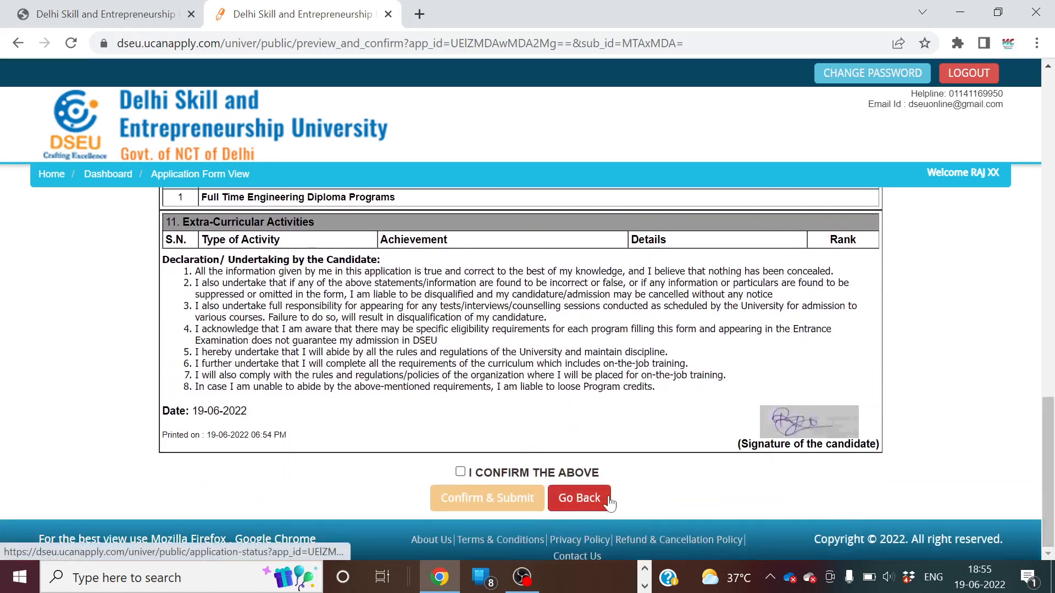
# - Accept the declaration, confirm final submission, and go to the Rs 600 fee payment page
pyautogui.click(460, 473)
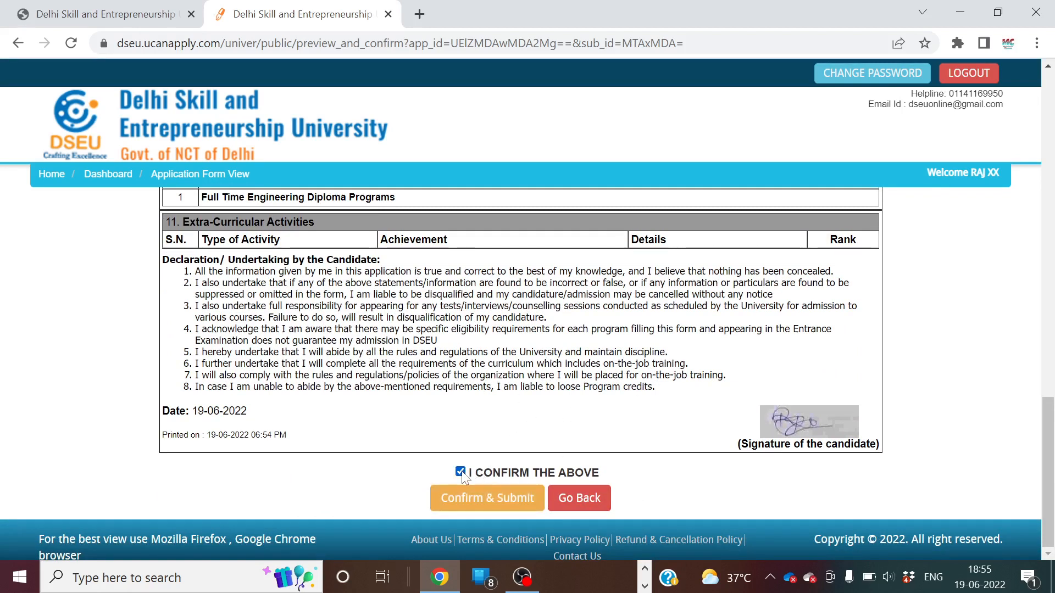
pyautogui.click(472, 506)
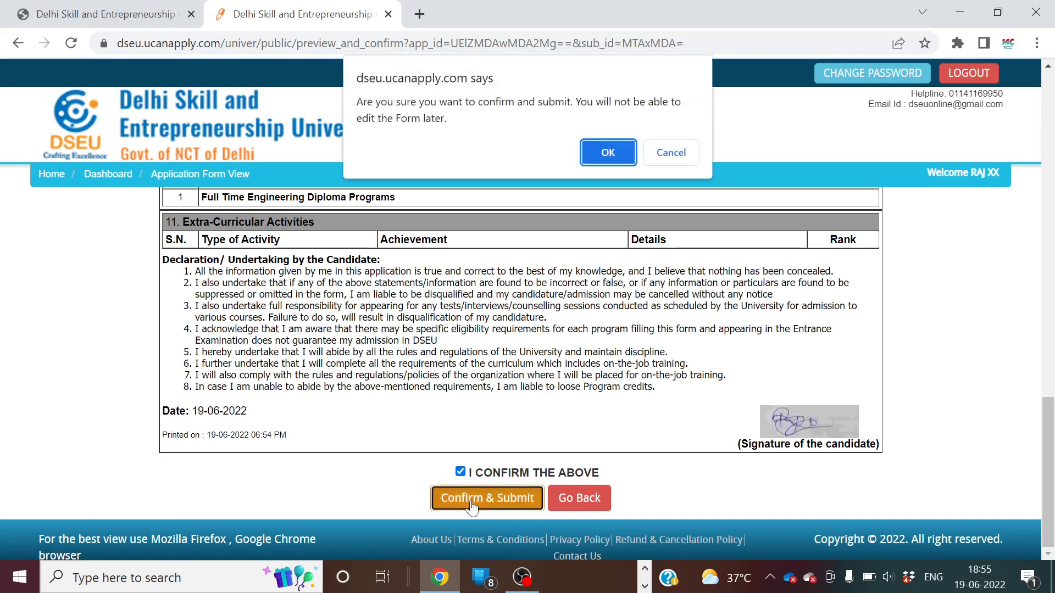
pyautogui.click(590, 153)
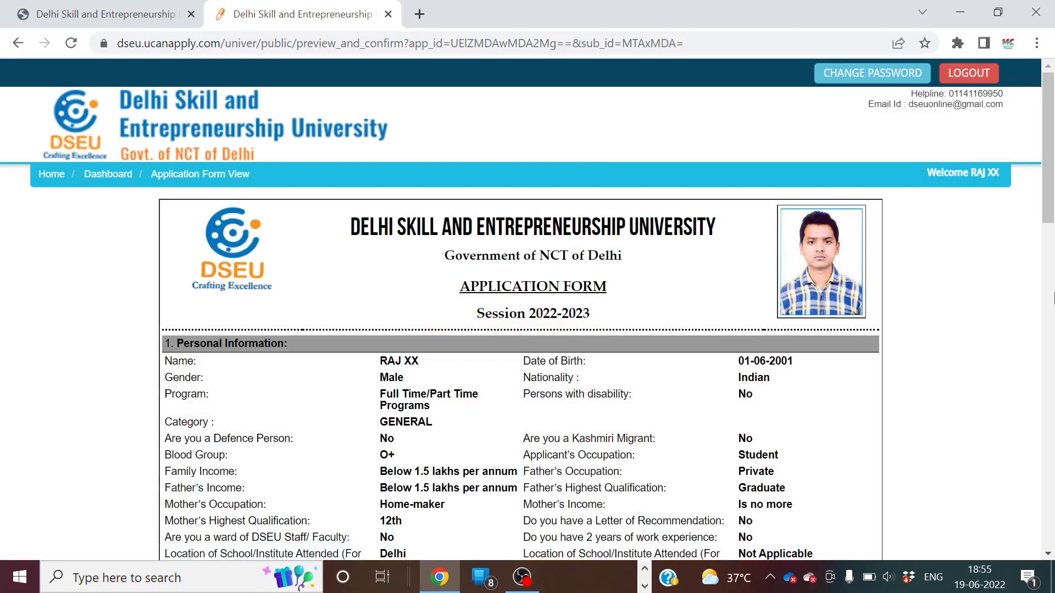
pyautogui.click(1054, 293)
pyautogui.moveTo(1053, 299); pyautogui.dragTo(1054, 440)
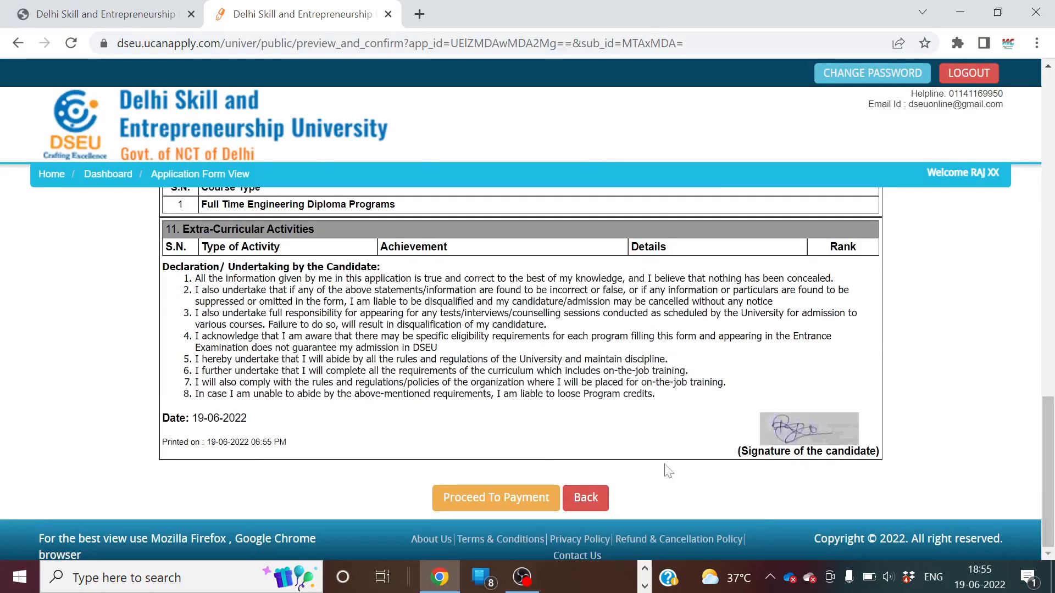
pyautogui.click(477, 504)
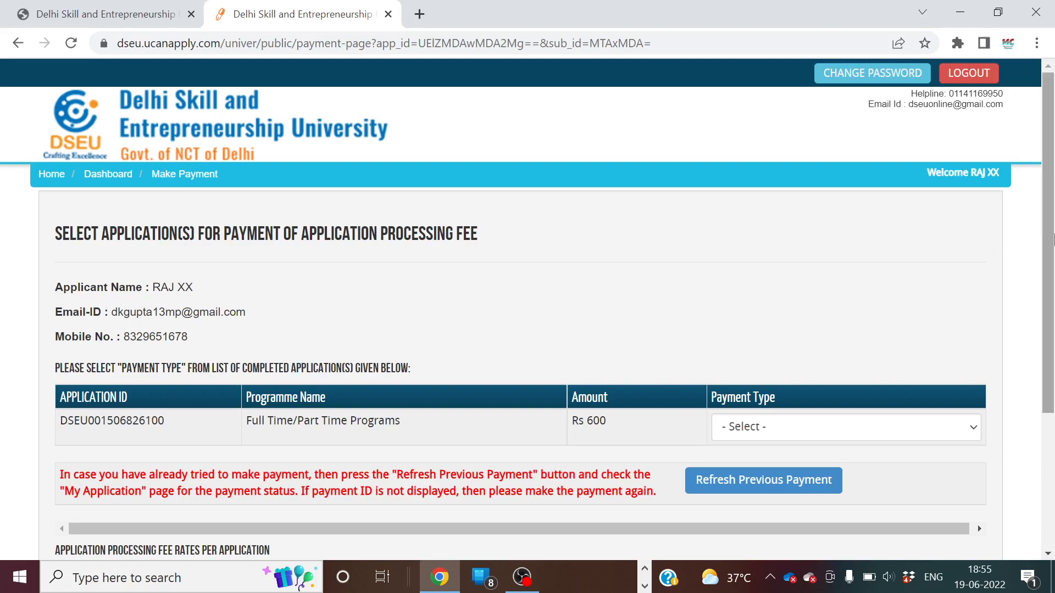
# - Set the payment type to ONLINE
pyautogui.moveTo(1054, 241); pyautogui.dragTo(1054, 305)
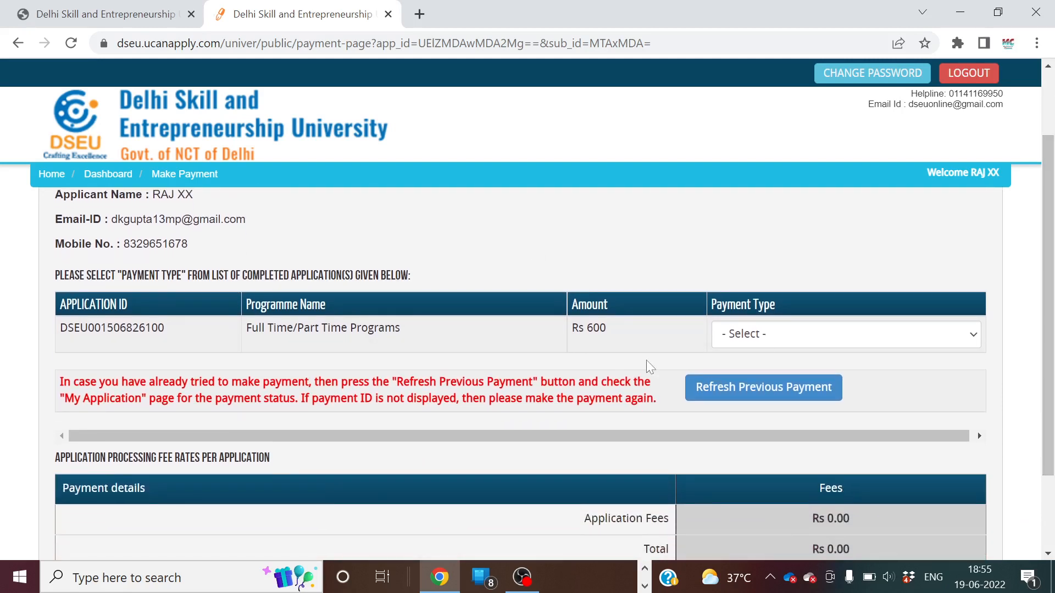
pyautogui.moveTo(646, 361)
pyautogui.mouseDown()
pyautogui.moveTo(656, 349)
pyautogui.moveTo(632, 290)
pyautogui.moveTo(535, 337)
pyautogui.moveTo(642, 329)
pyautogui.mouseUp()
pyautogui.press('Escape')
pyautogui.click(756, 340)
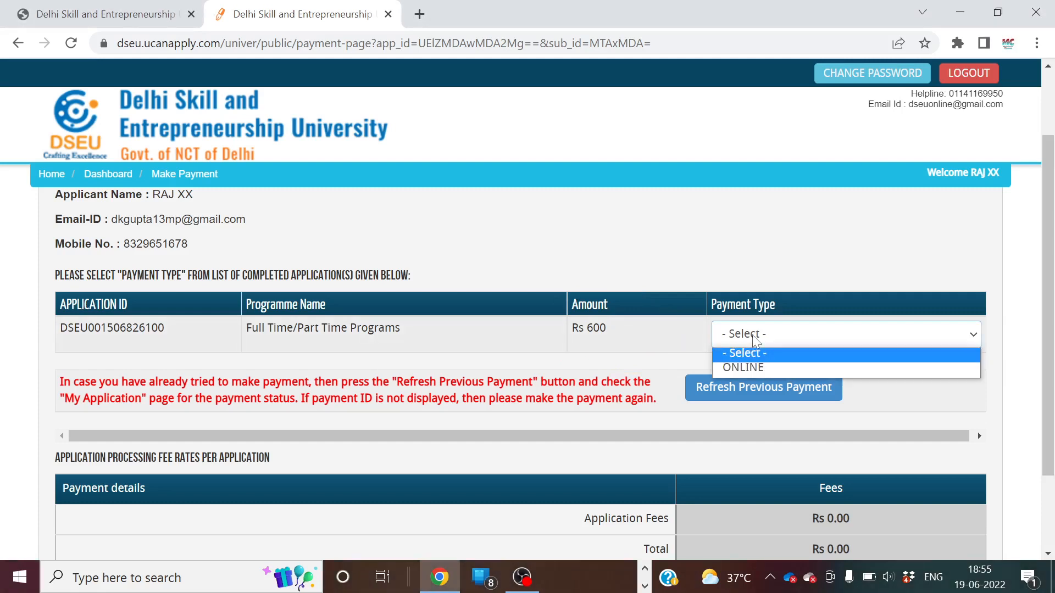
pyautogui.click(736, 368)
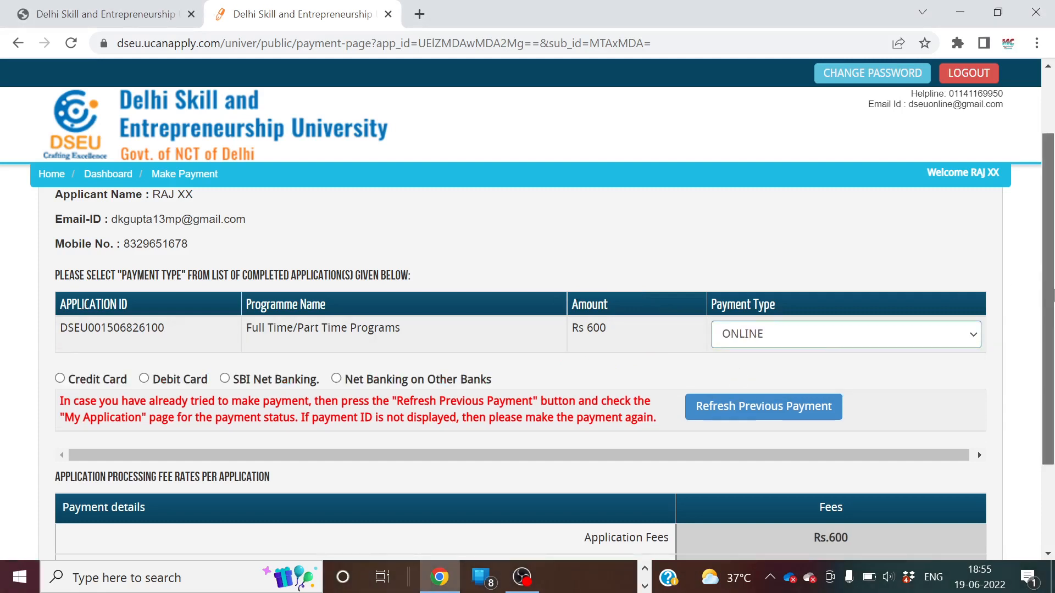
# - Choose Credit Card as the payment method, adding Rs.12.00 charges for Rs.612.00 total
pyautogui.scroll(-3, 662, 366)
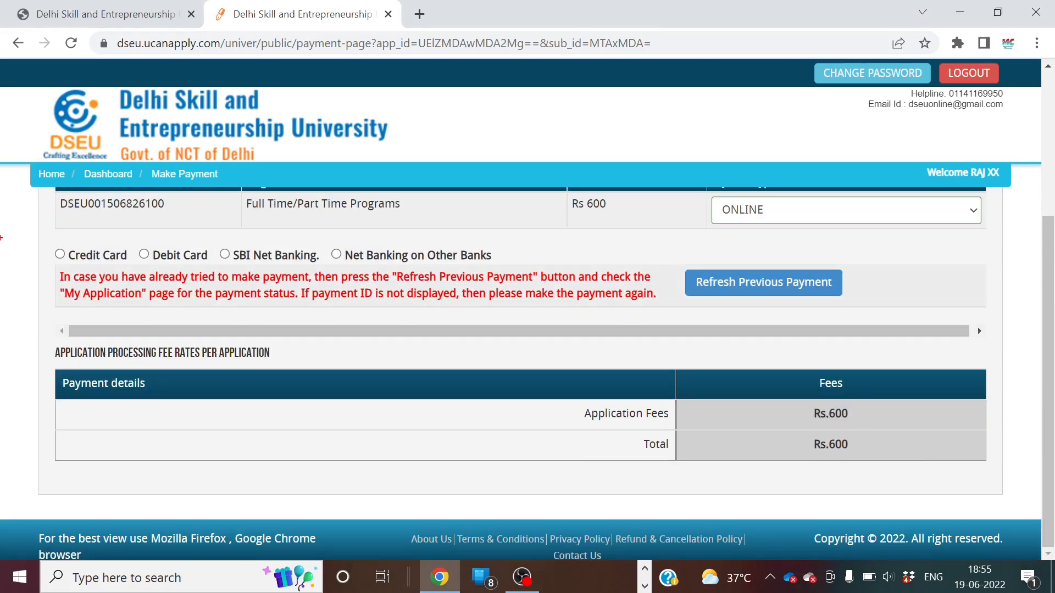
pyautogui.moveTo(42, 263); pyautogui.dragTo(70, 219)
pyautogui.moveTo(134, 265); pyautogui.dragTo(147, 242)
pyautogui.moveTo(213, 269); pyautogui.dragTo(238, 246)
pyautogui.moveTo(378, 282); pyautogui.dragTo(382, 212)
pyautogui.press('Escape')
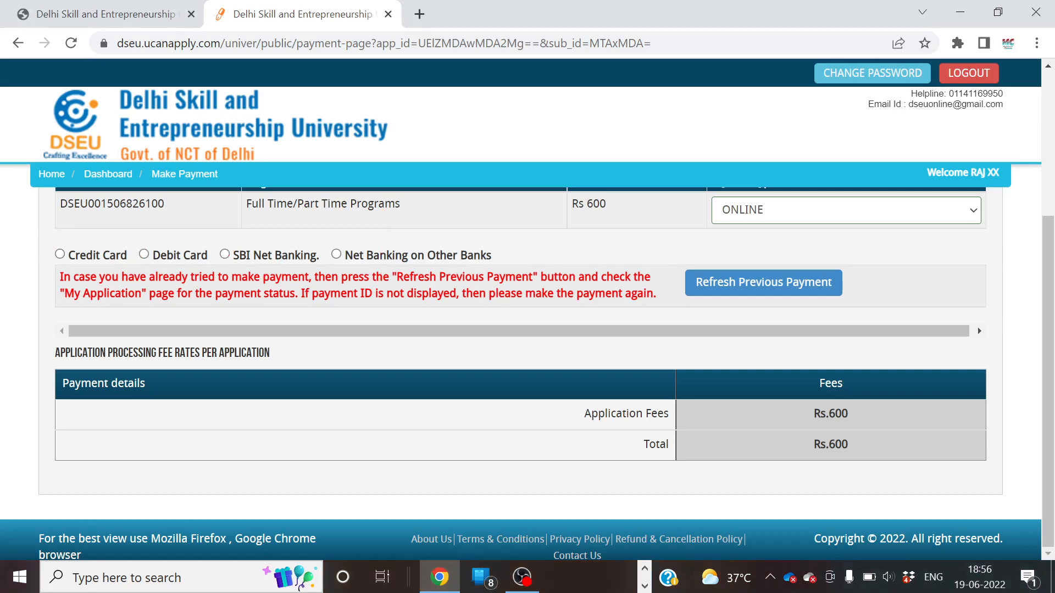
pyautogui.click(60, 255)
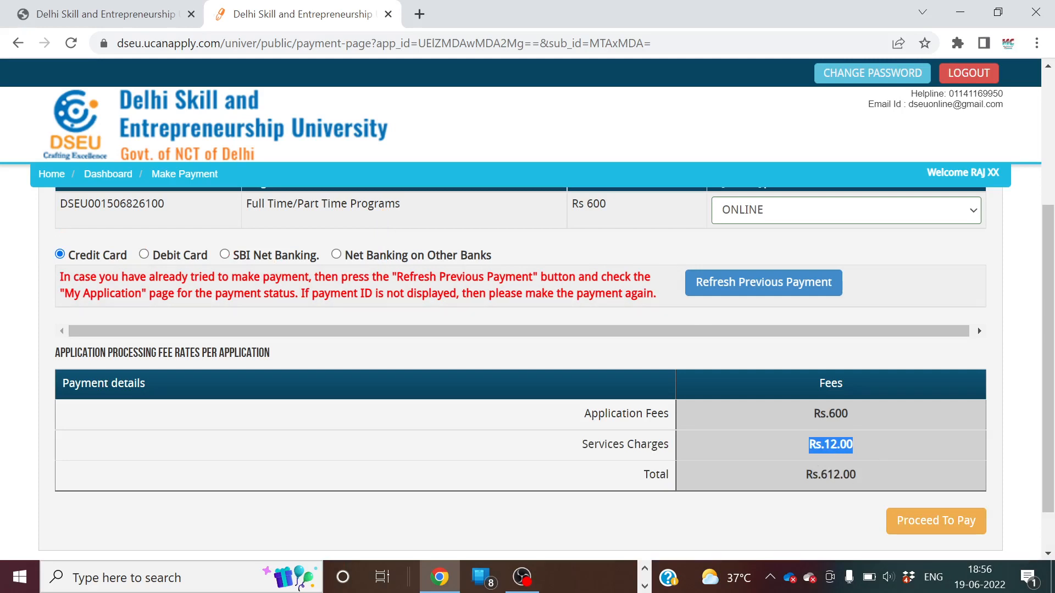
# - Compare charges: debit card Rs.6.00, SBI net banking Rs.20.00 with a Rs.620 total
pyautogui.click(823, 457)
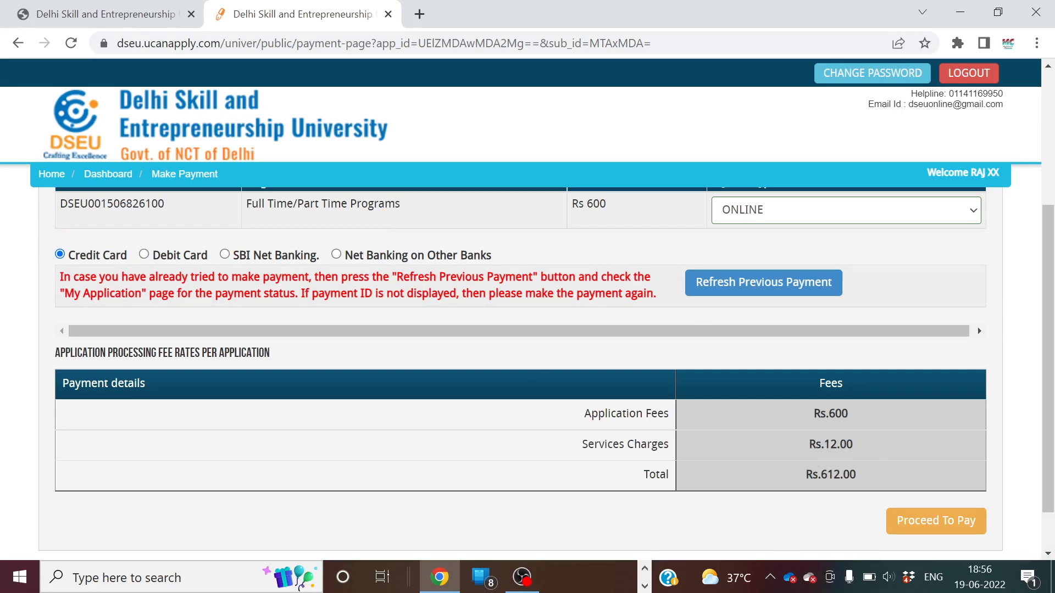
pyautogui.click(144, 254)
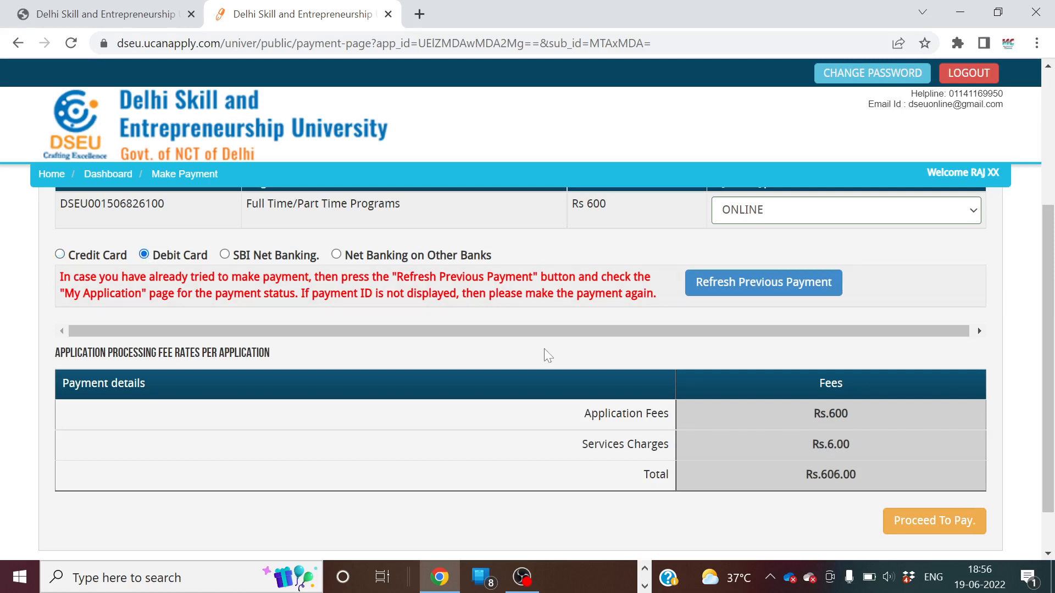
pyautogui.moveTo(806, 454); pyautogui.dragTo(863, 457)
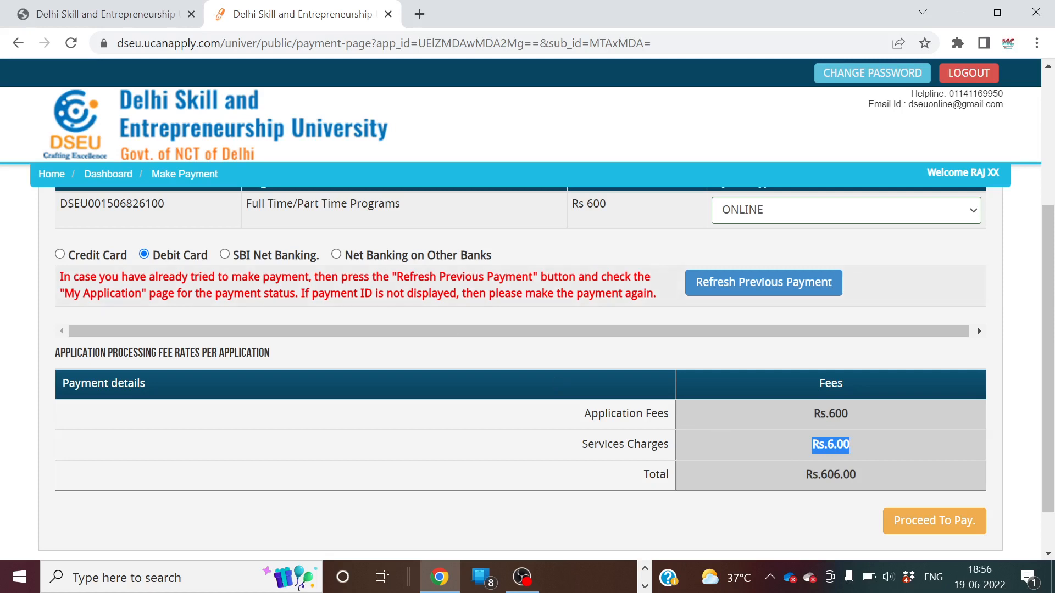
pyautogui.click(225, 256)
pyautogui.moveTo(821, 445); pyautogui.dragTo(861, 455)
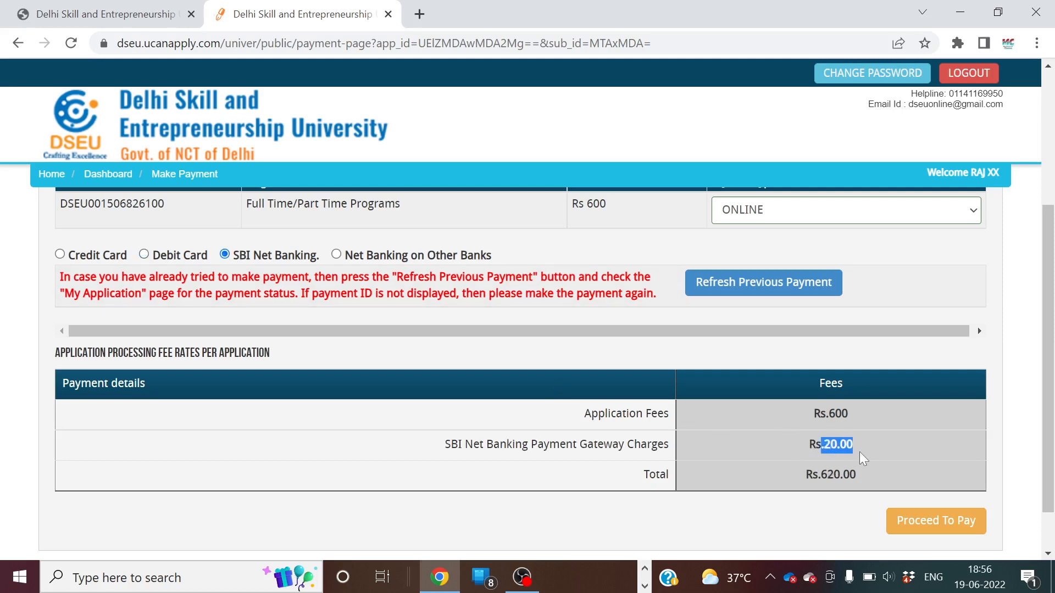
pyautogui.moveTo(805, 487); pyautogui.dragTo(842, 478)
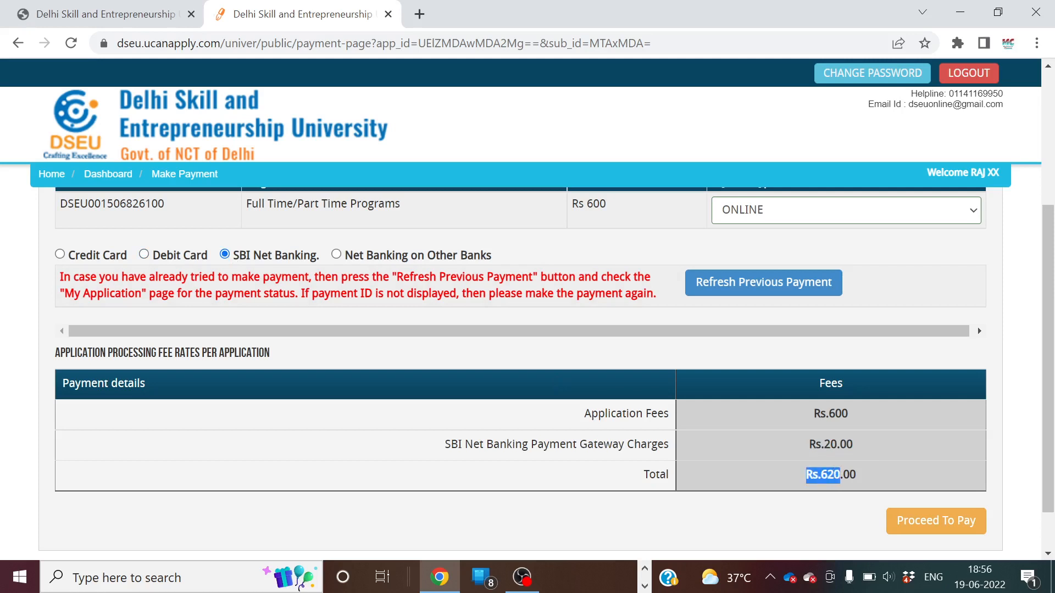
pyautogui.click(841, 479)
# - Check other-bank net banking's Rs.10.00 charge, then settle on Debit Card and proceed to pay
pyautogui.click(337, 255)
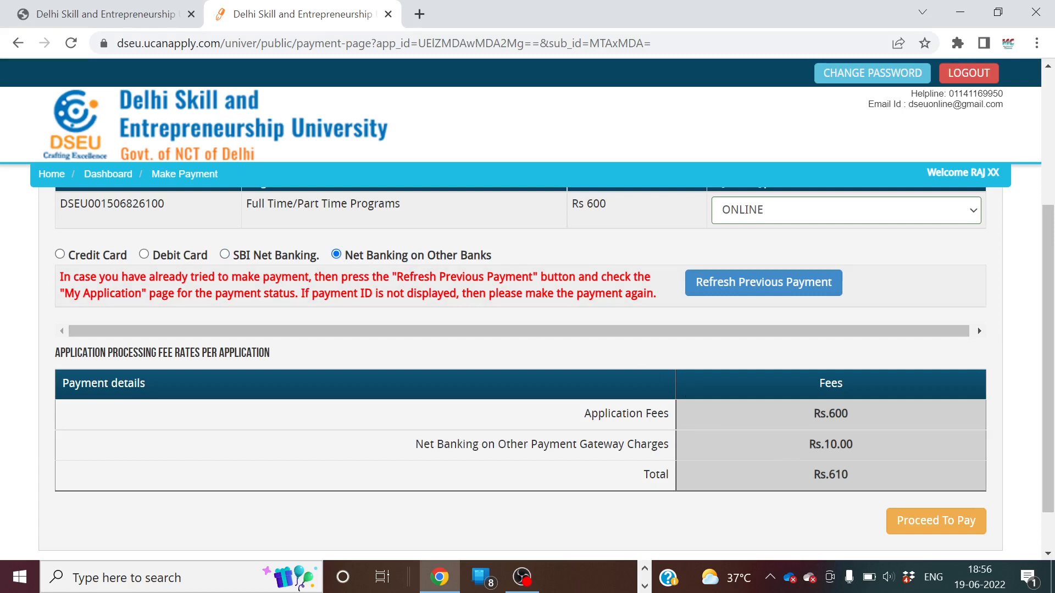
pyautogui.moveTo(815, 446); pyautogui.dragTo(848, 475)
pyautogui.click(851, 476)
pyautogui.click(144, 255)
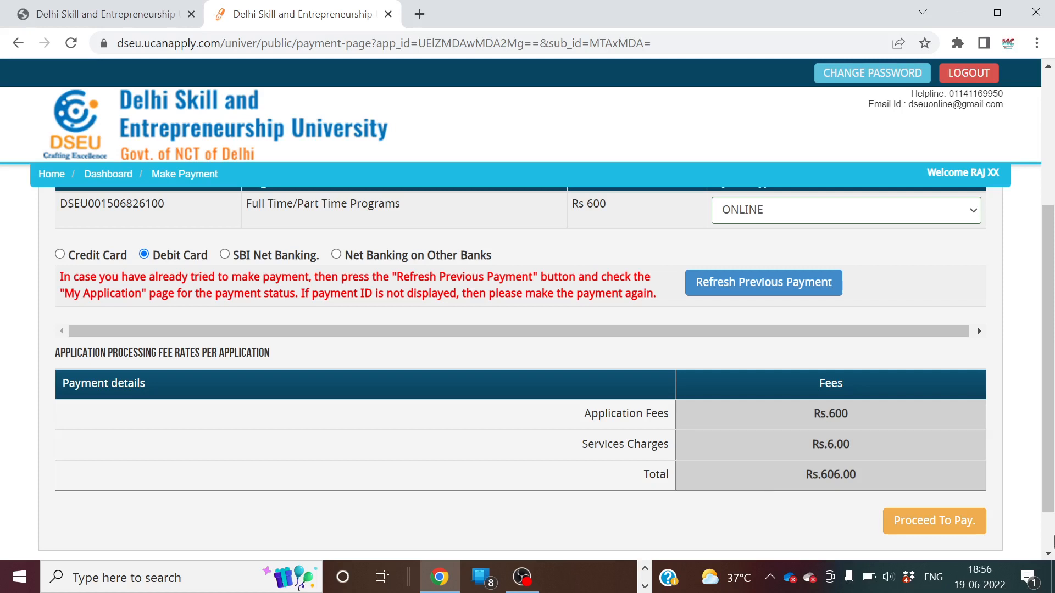
pyautogui.click(967, 520)
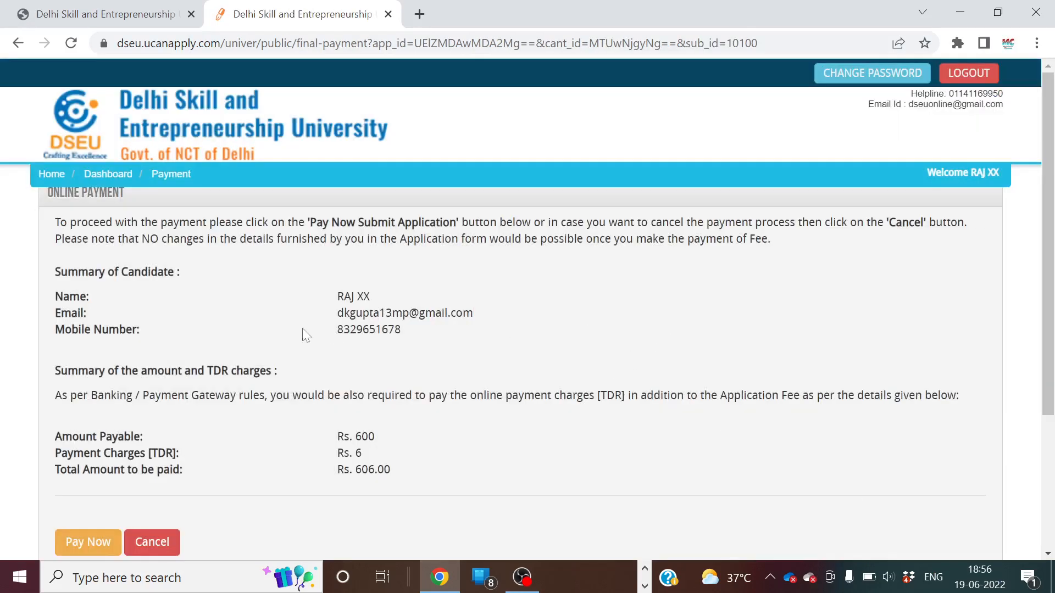
# - Pay Now on the Rs. 606.00 summary to open the Razorpay checkout
pyautogui.moveTo(1052, 256); pyautogui.dragTo(1054, 355)
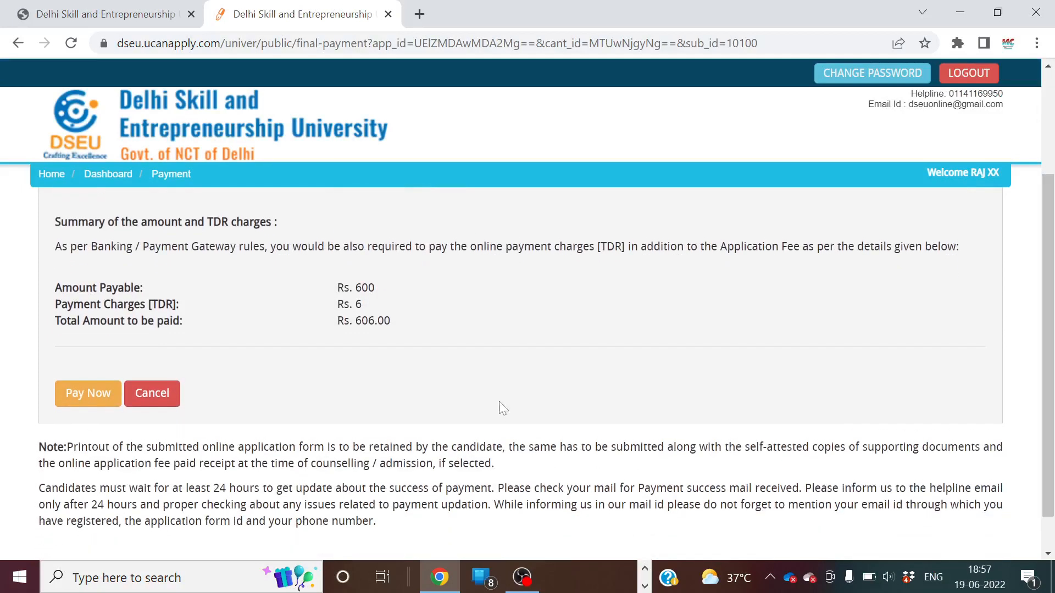
pyautogui.click(88, 406)
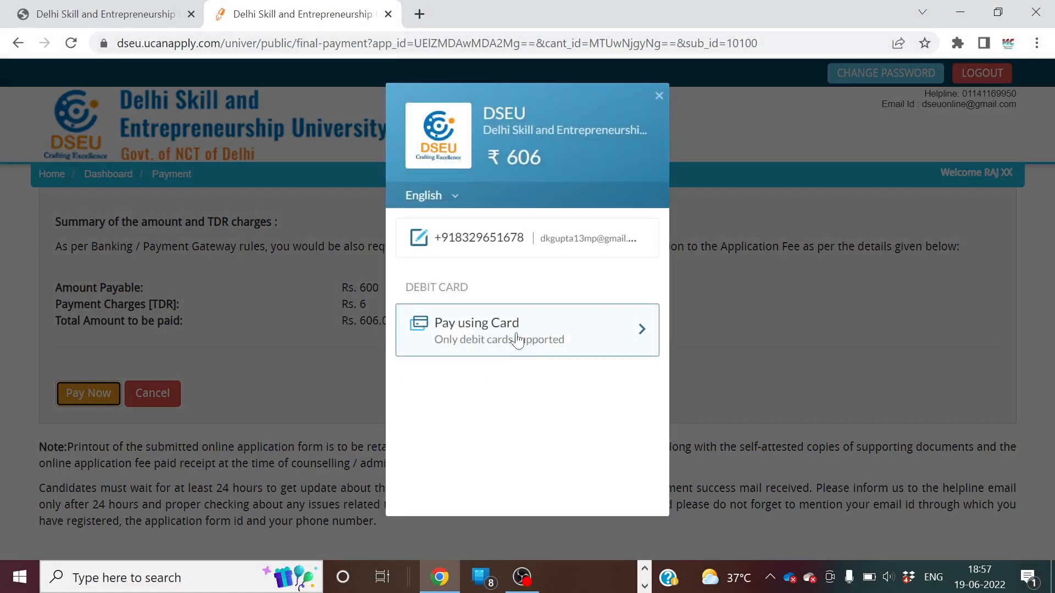
# - Open the debit card form and step through the expiry and CVV fields
pyautogui.click(514, 333)
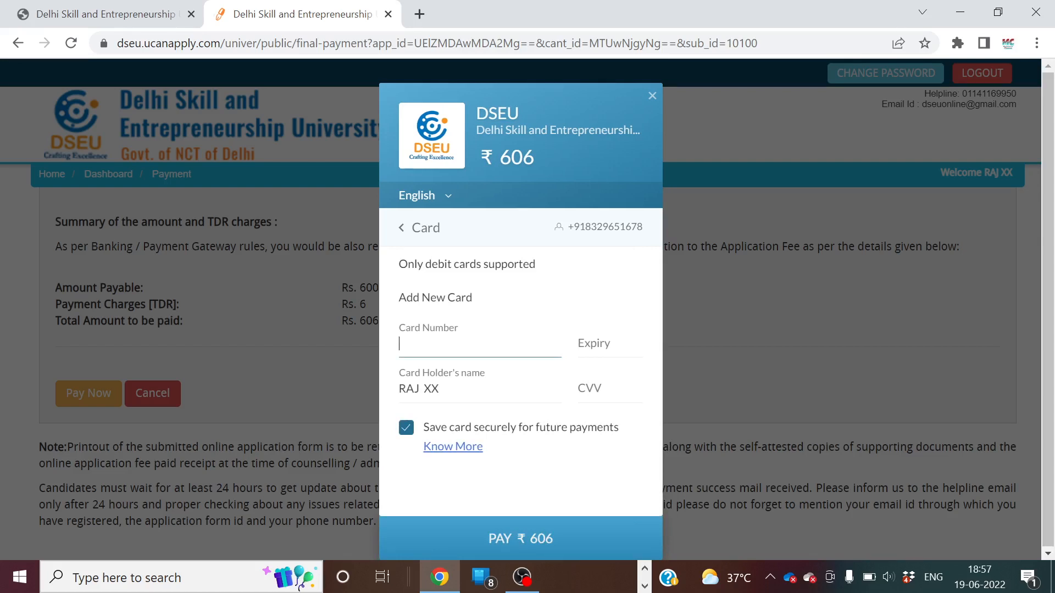
pyautogui.click(597, 344)
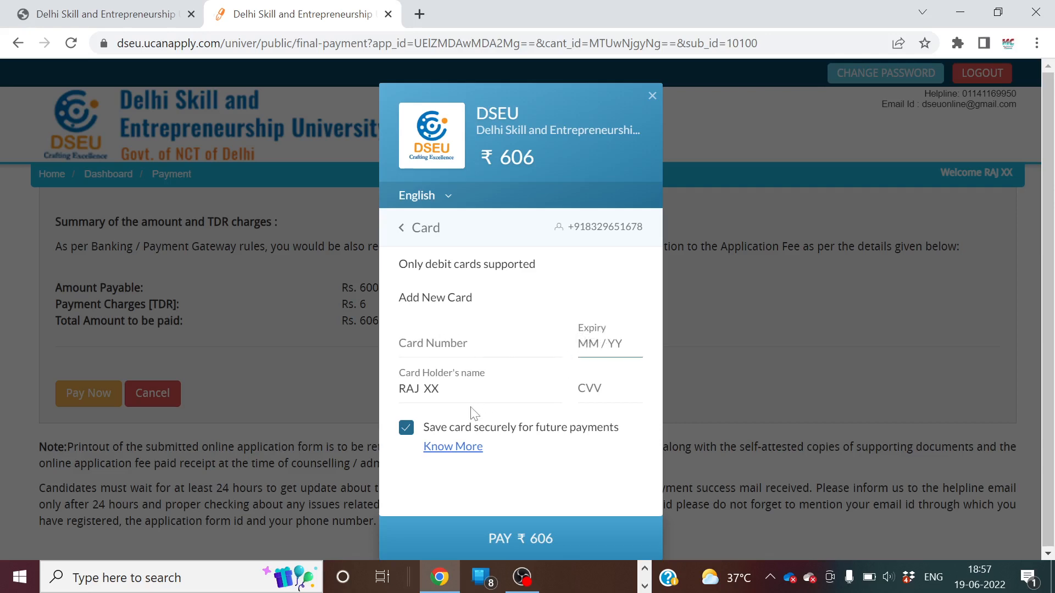
pyautogui.click(597, 389)
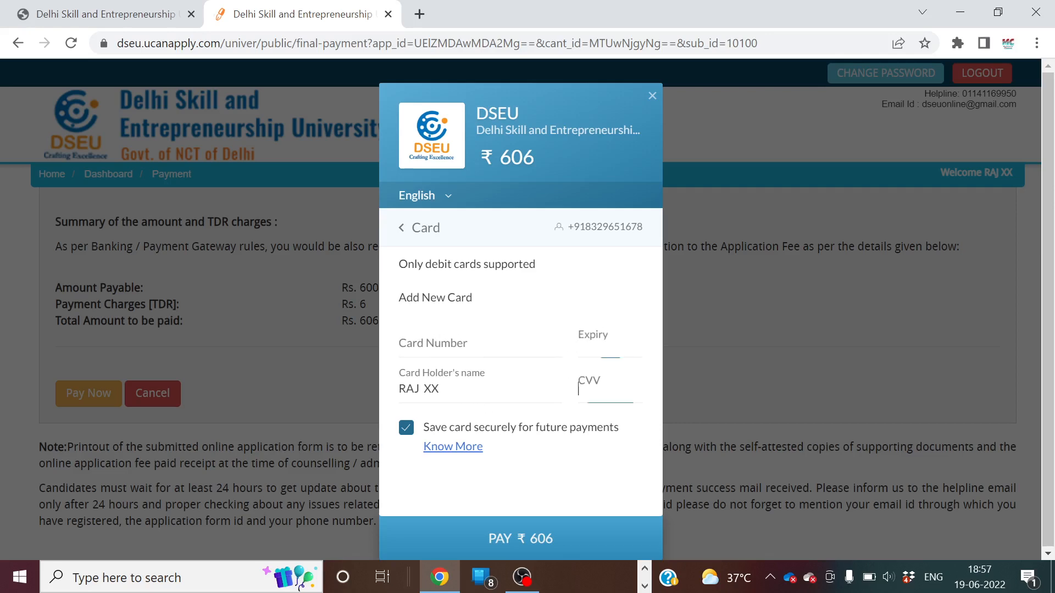
# - Retype the card holder's name, then close the payment window back to the Rs. 606.00 summary
pyautogui.click(484, 389)
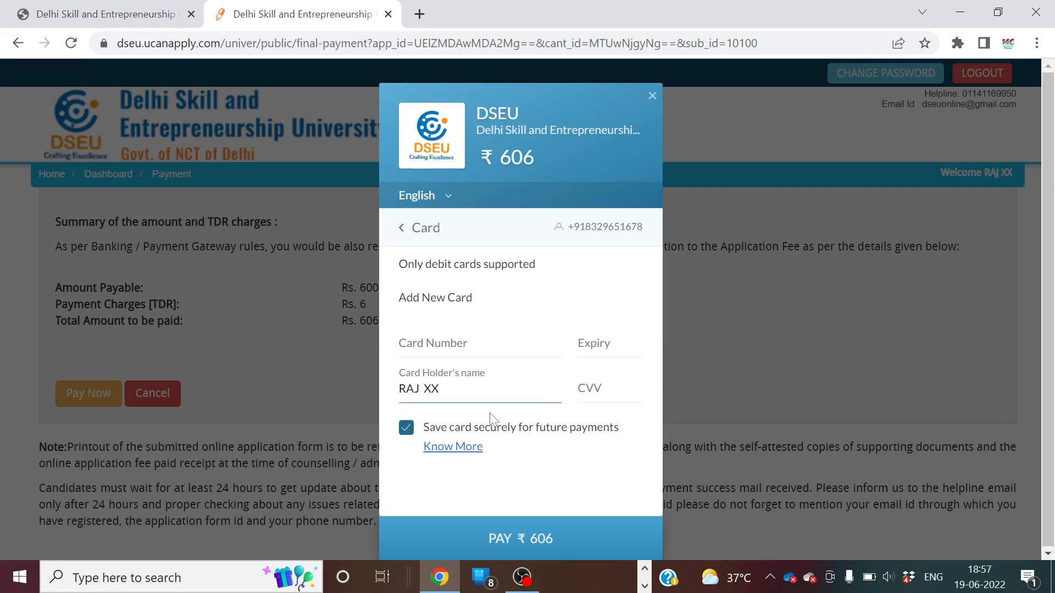
pyautogui.press('BackSpace')
pyautogui.press('BackSpace')
pyautogui.press('BackSpace')
pyautogui.press('BackSpace')
pyautogui.press('BackSpace')
pyautogui.press('BackSpace')
pyautogui.write('RAJ')
pyautogui.press('Tab')
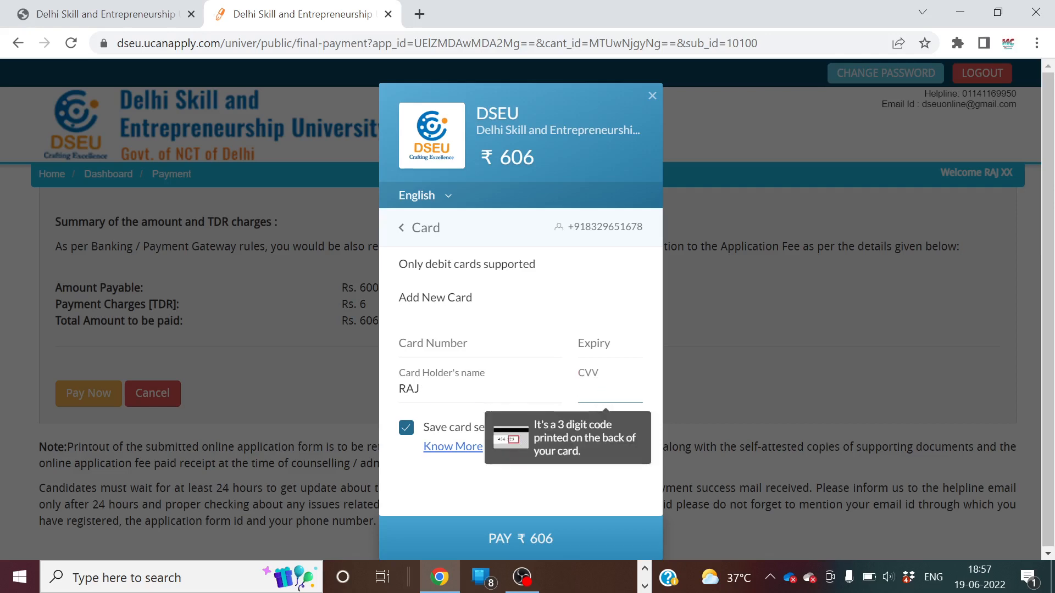
pyautogui.click(575, 491)
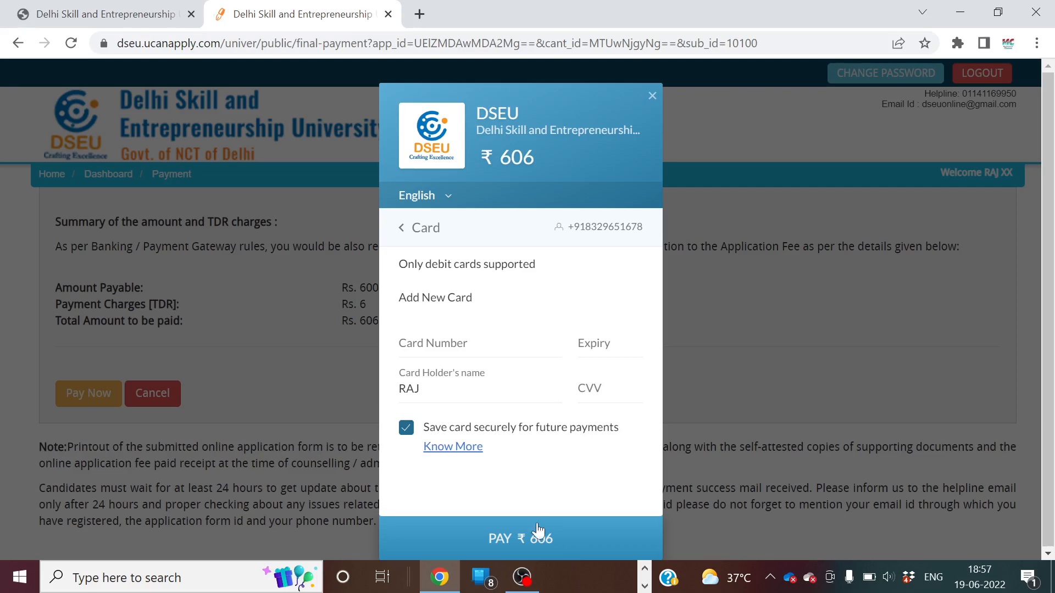
pyautogui.click(652, 96)
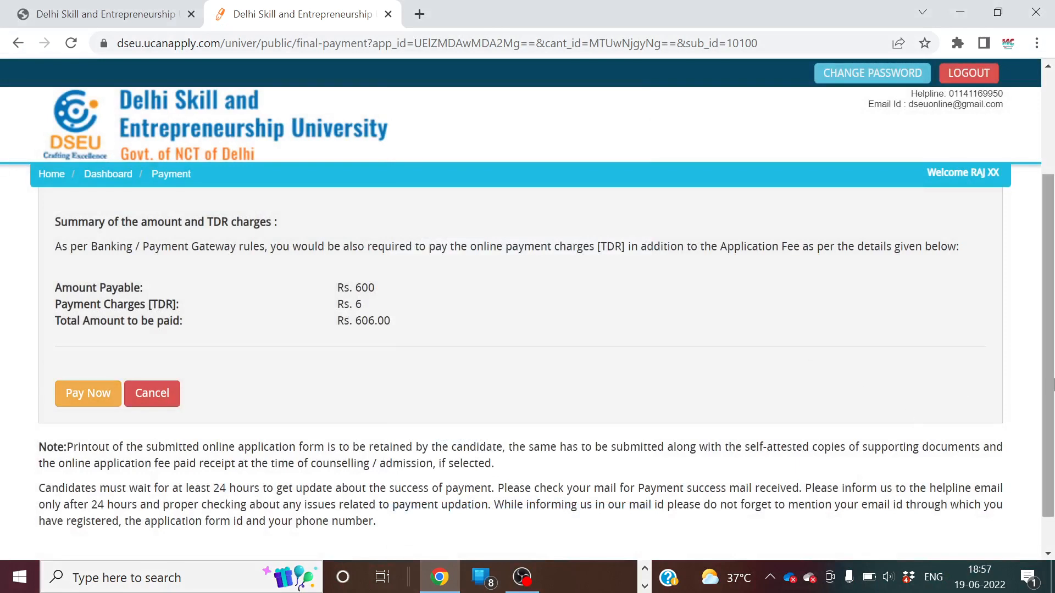
pyautogui.scroll(3, 1054, 381)
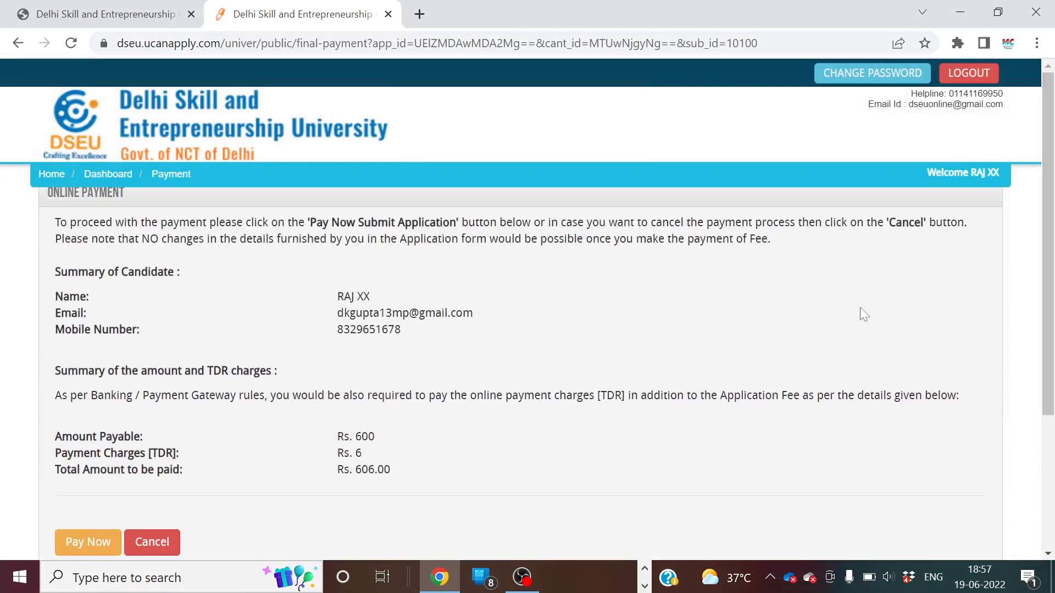